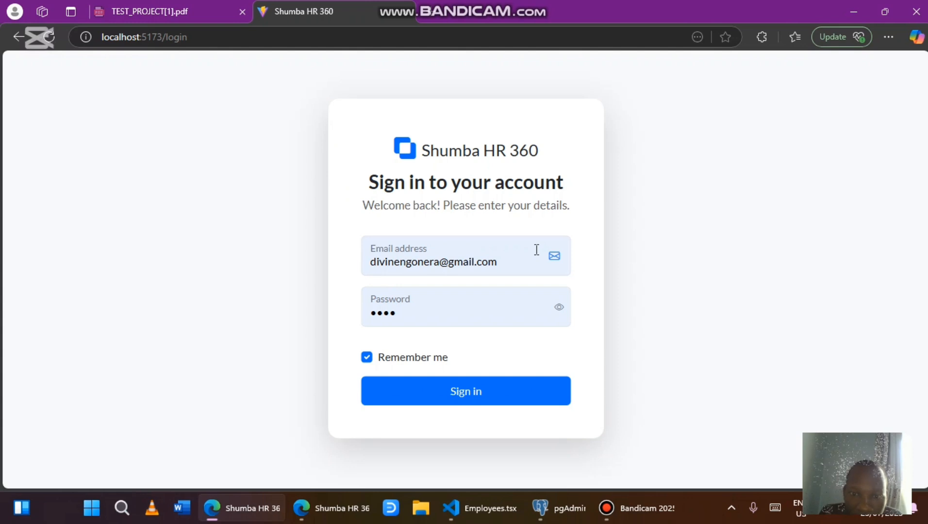
Sign in with the revealed password and go to the Departments page listing Human Resources and IT
{"action": "left_click", "coordinate": [511, 263]}
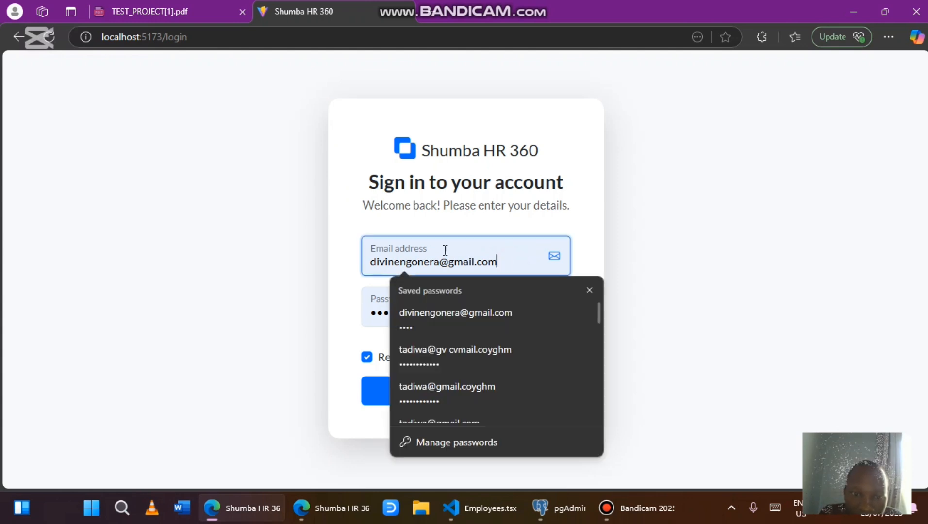
{"action": "left_click", "coordinate": [317, 214]}
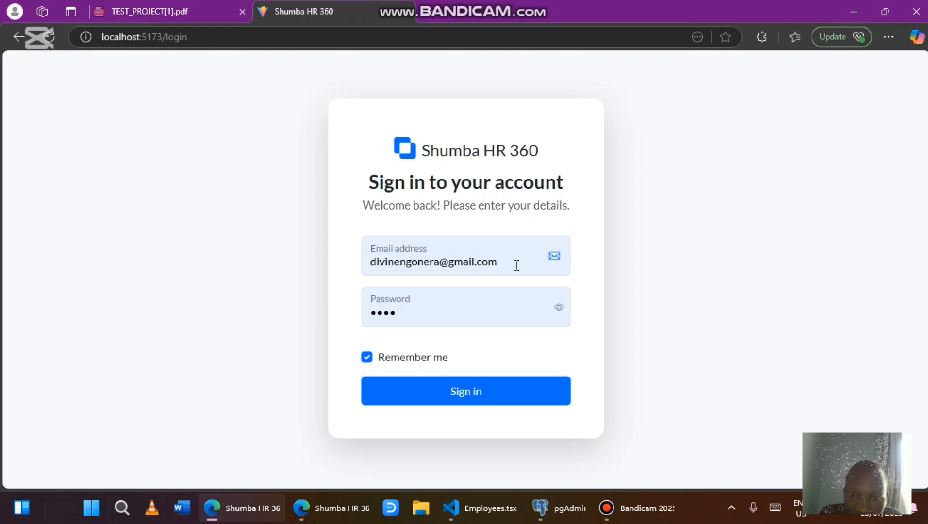
{"action": "left_click", "coordinate": [516, 265]}
{"action": "left_click", "coordinate": [507, 214]}
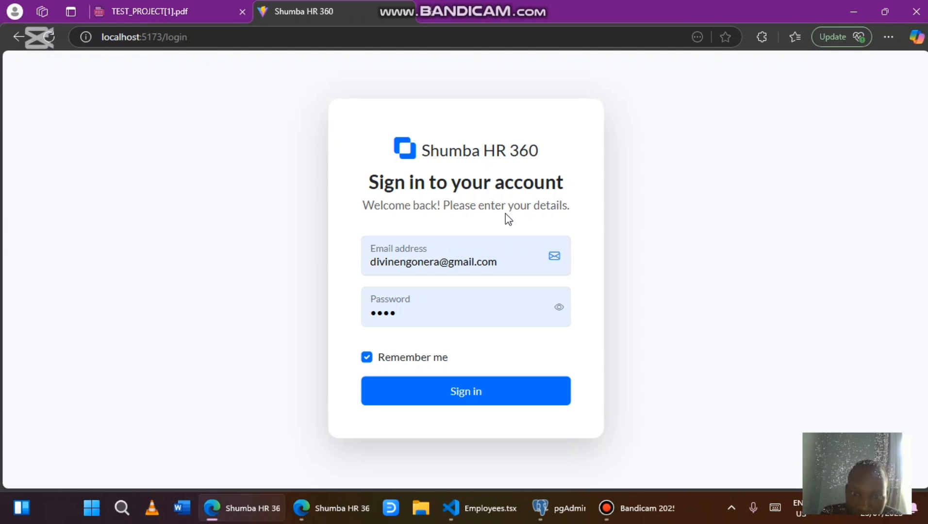
{"action": "left_click", "coordinate": [557, 308]}
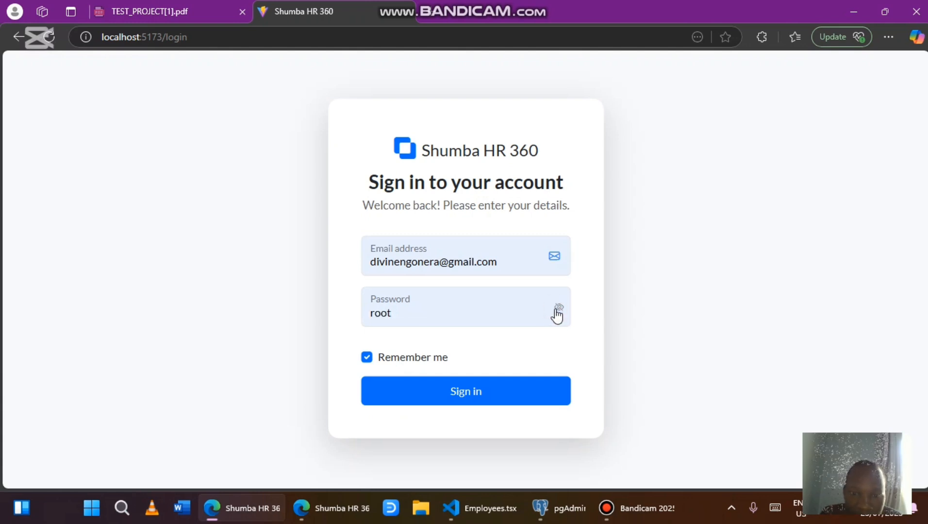
{"action": "left_click", "coordinate": [470, 390]}
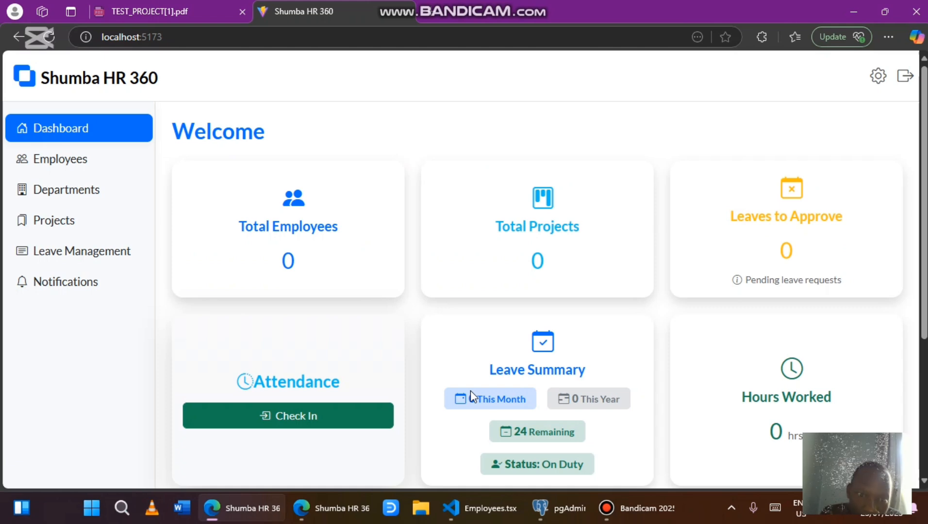
{"action": "left_click", "coordinate": [123, 200]}
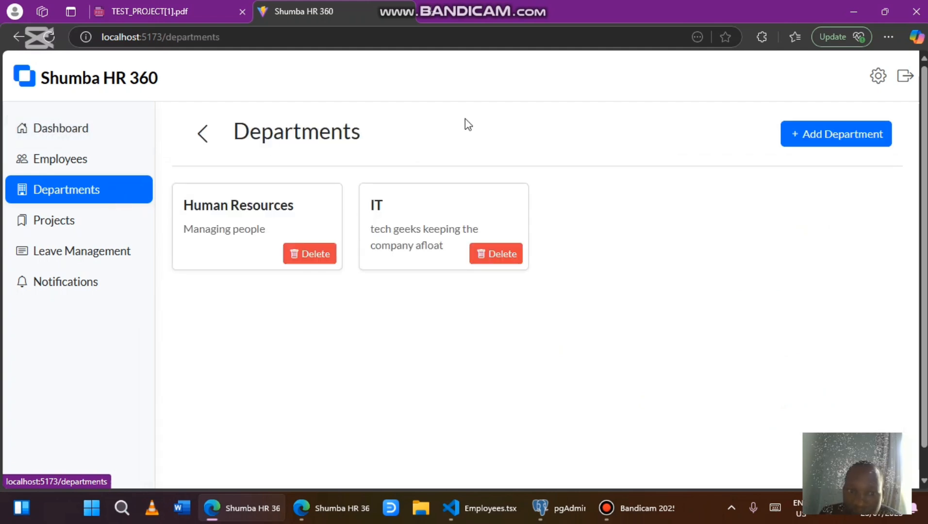
Create a Sales department described as 'bring cash to the business' and reload the list
{"action": "left_click", "coordinate": [837, 141]}
{"action": "left_click", "coordinate": [337, 228]}
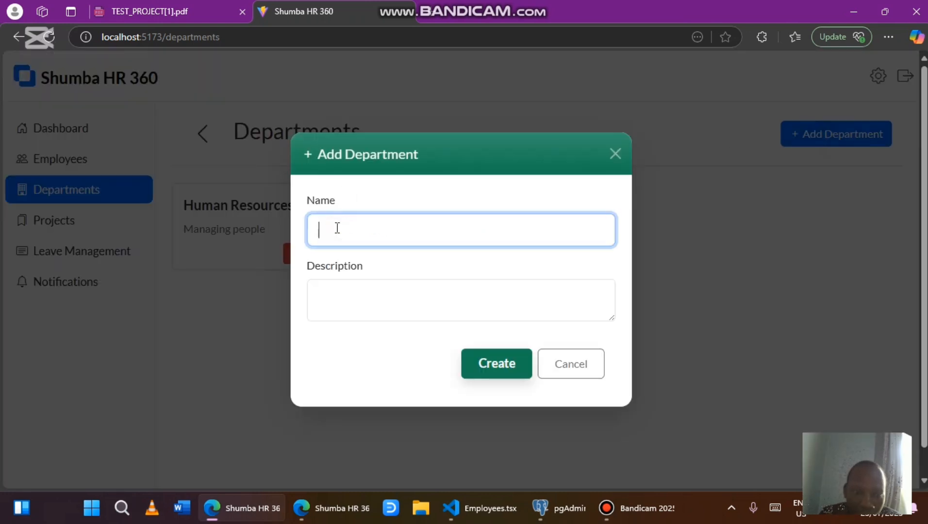
{"action": "type", "text": "Sales"}
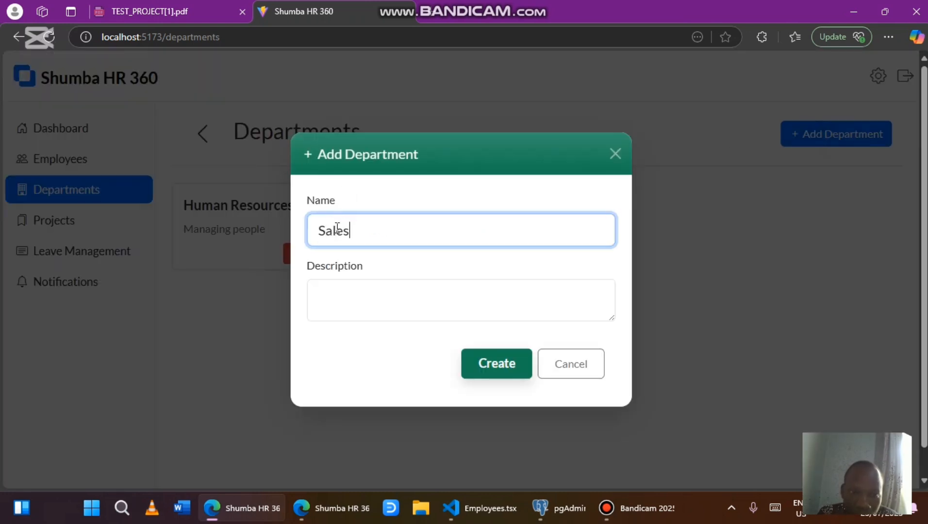
{"action": "left_click", "coordinate": [325, 305]}
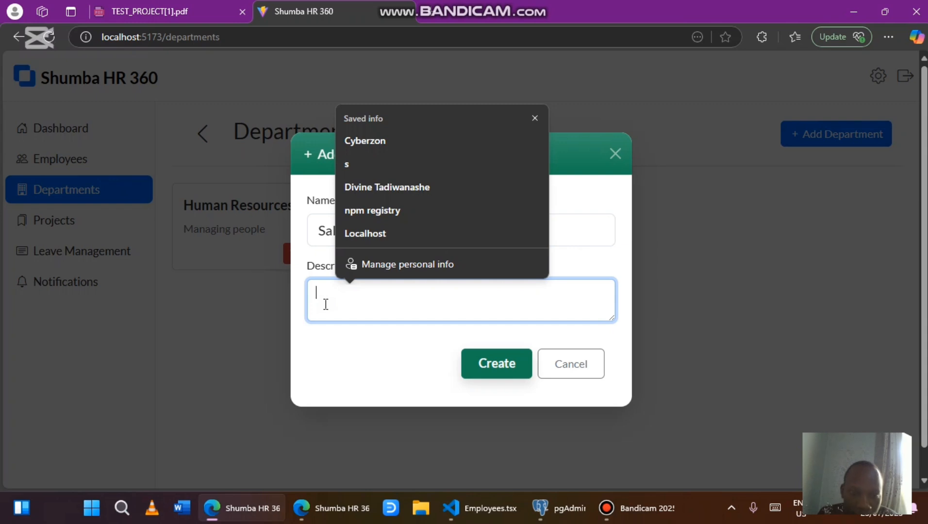
{"action": "type", "text": "bring cas"}
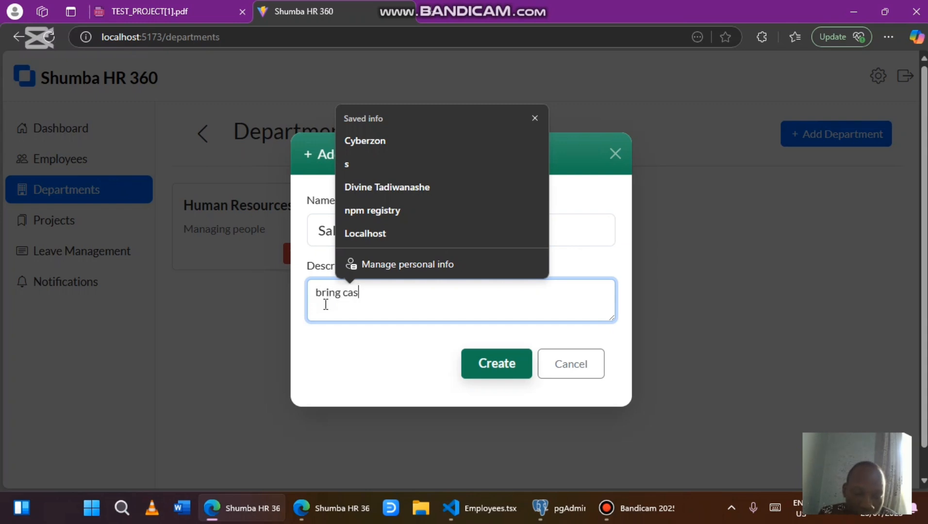
{"action": "type", "text": "h to the bu"}
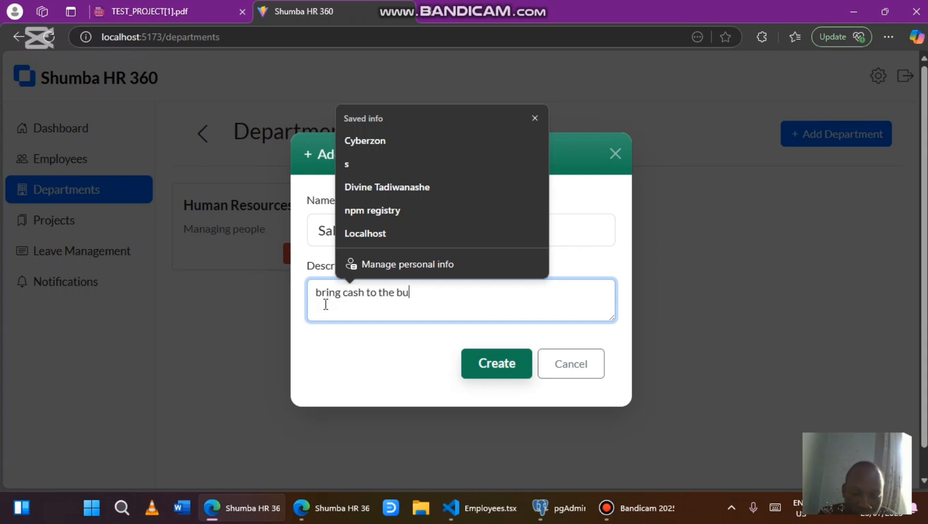
{"action": "type", "text": "siness"}
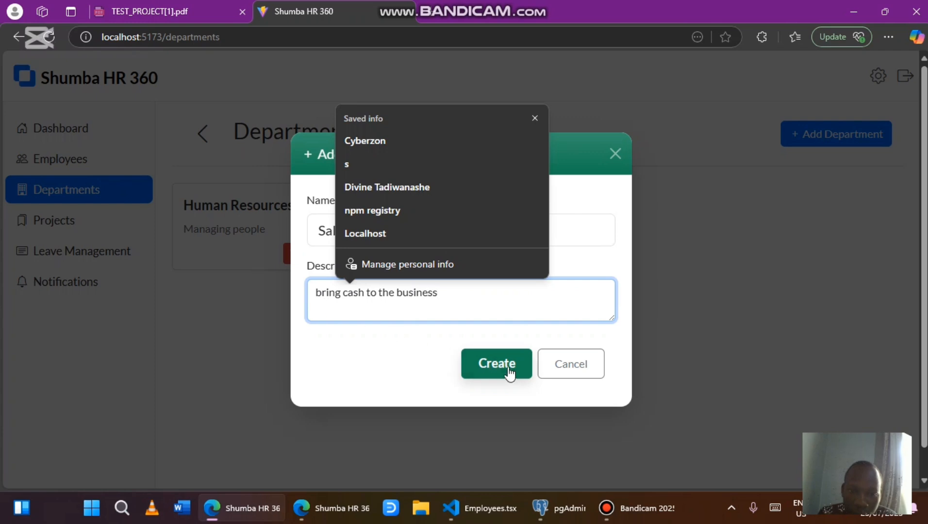
{"action": "left_click", "coordinate": [509, 370]}
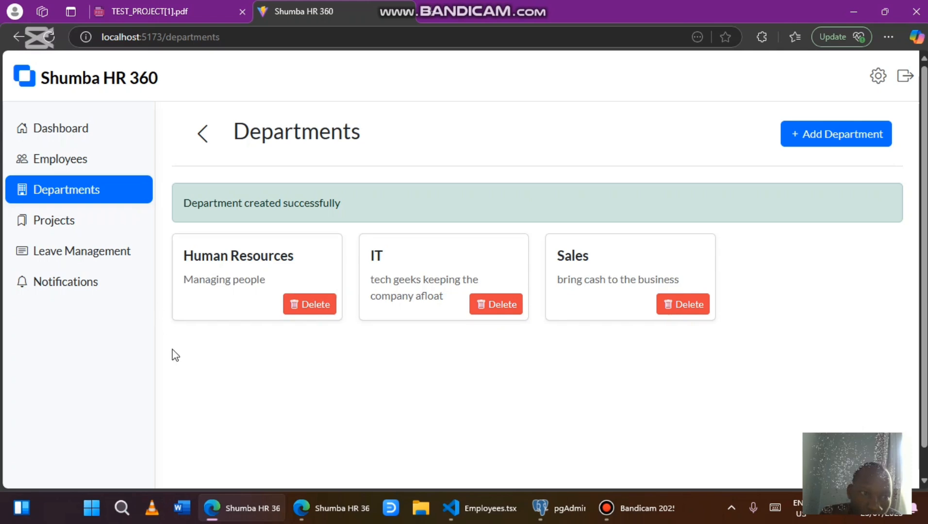
{"action": "left_click", "coordinate": [48, 41]}
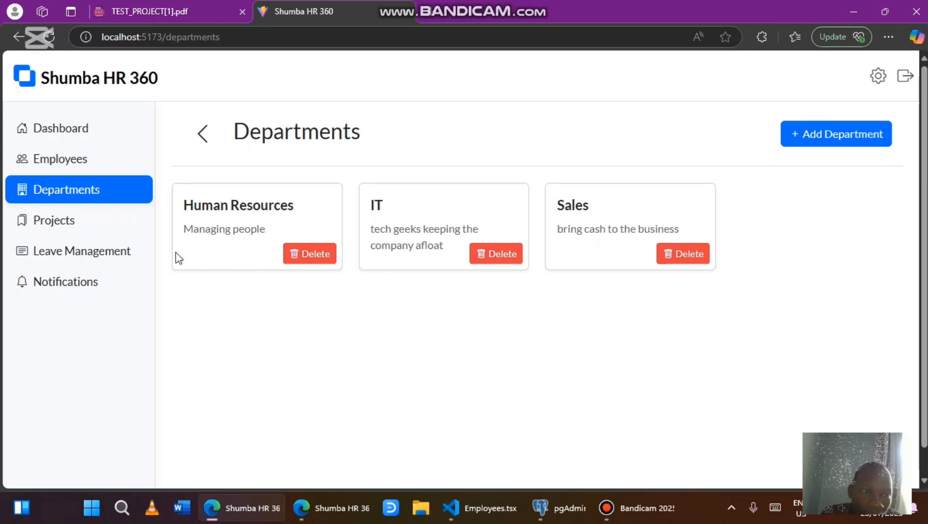
Go to the Employees page from the sidebar
{"action": "left_click", "coordinate": [111, 159]}
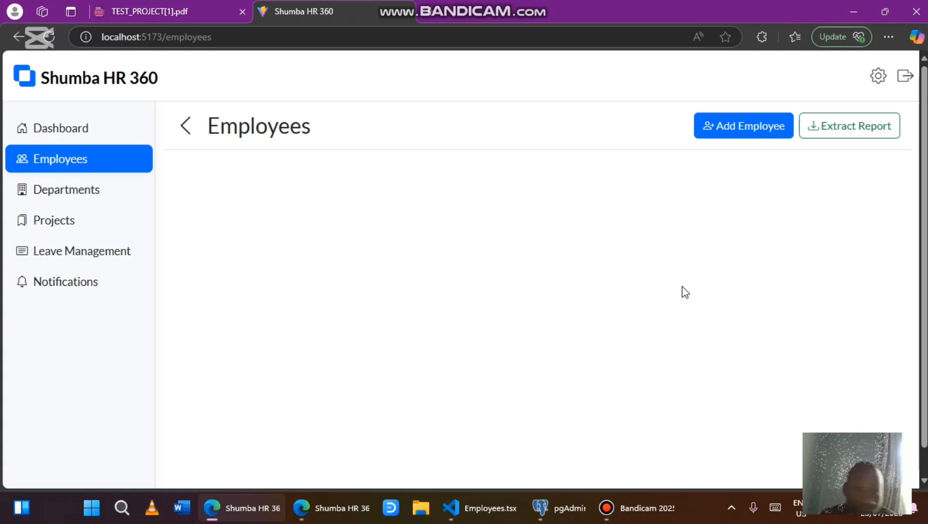
Start a new employee record and enter the employee's name and email address
{"action": "left_click", "coordinate": [710, 128]}
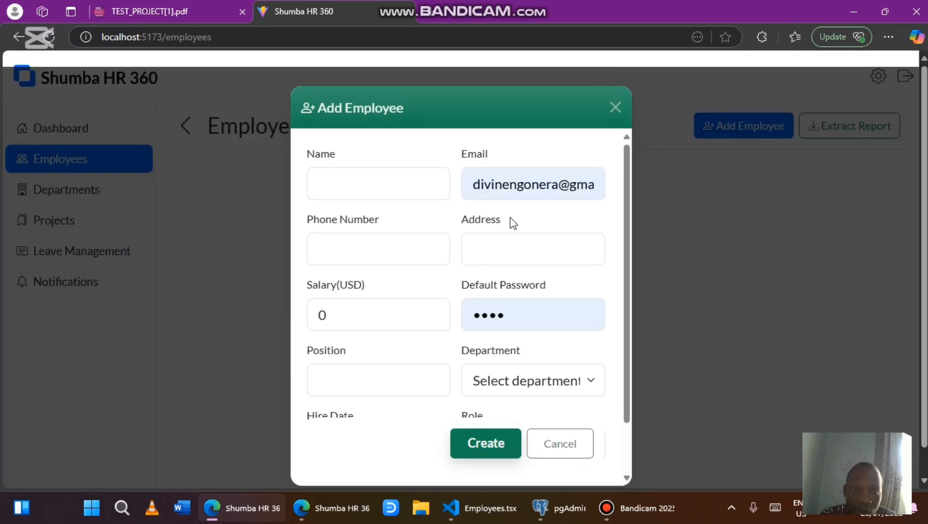
{"action": "left_click", "coordinate": [379, 184]}
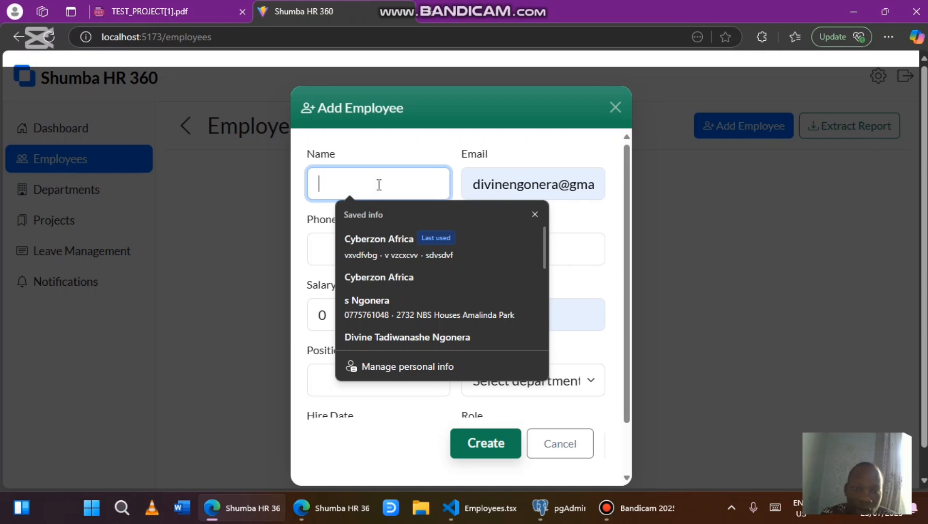
{"action": "type", "text": "Tadiwa"}
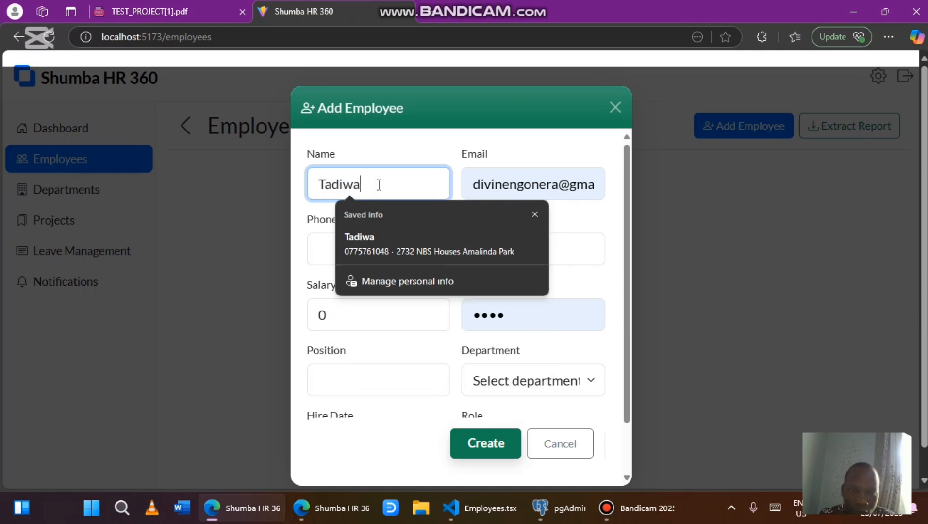
{"action": "left_click", "coordinate": [530, 184]}
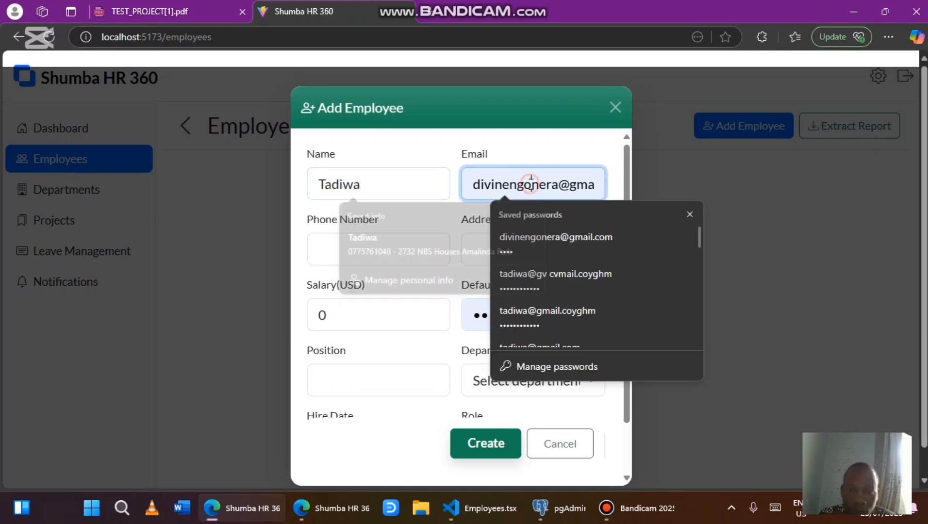
{"action": "left_click", "coordinate": [558, 189]}
{"action": "key", "text": "BackSpace"}
{"action": "key", "text": "BackSpace"}
{"action": "key", "text": "BackSpace"}
{"action": "key", "text": "BackSpace"}
{"action": "key", "text": "BackSpace"}
{"action": "key", "text": "BackSpace"}
{"action": "key", "text": "BackSpace"}
{"action": "key", "text": "BackSpace"}
{"action": "key", "text": "BackSpace"}
{"action": "key", "text": "BackSpace"}
{"action": "key", "text": "BackSpace"}
{"action": "key", "text": "BackSpace"}
{"action": "key", "text": "BackSpace"}
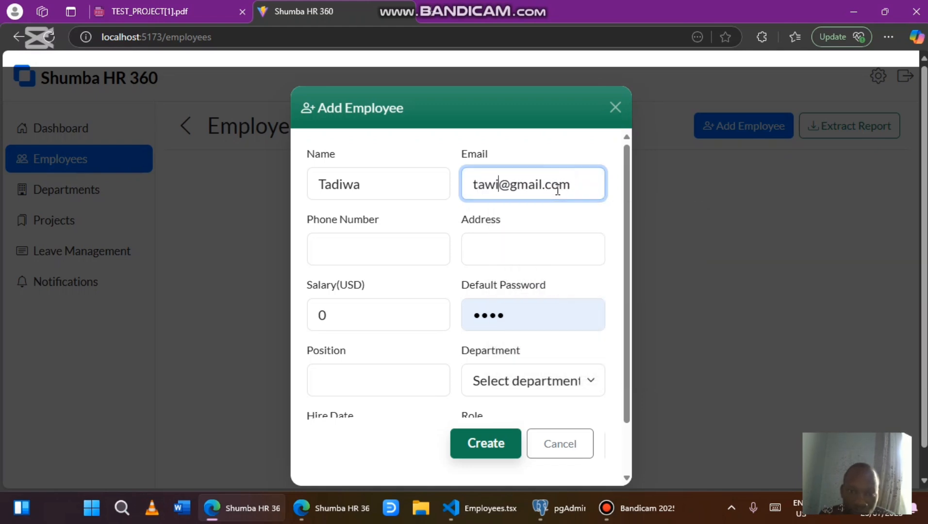
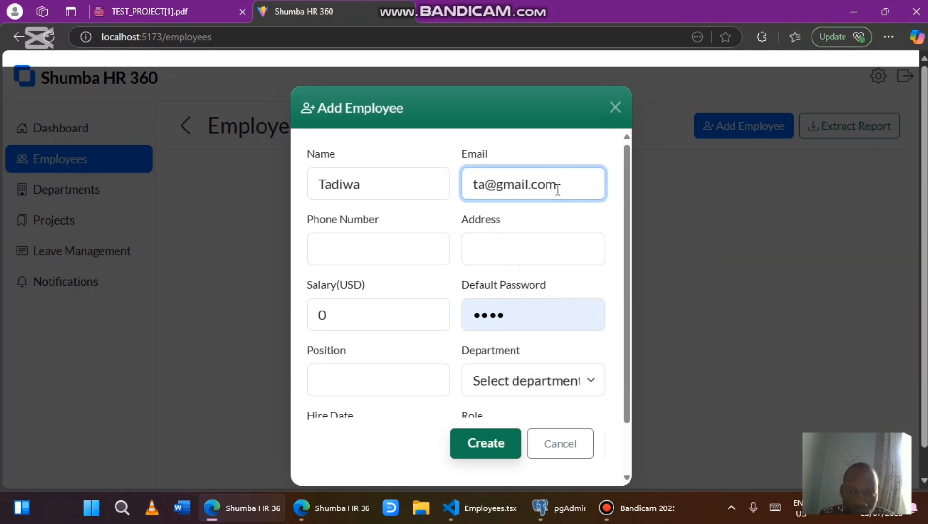
{"action": "type", "text": "diwa"}
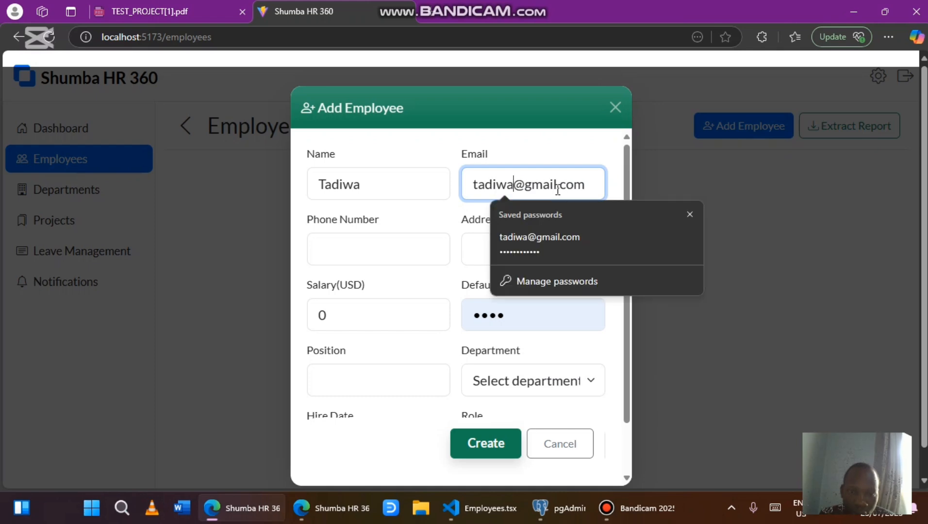
Autofill phone and address, set salary to 500, and replace the default password
{"action": "left_click", "coordinate": [404, 252]}
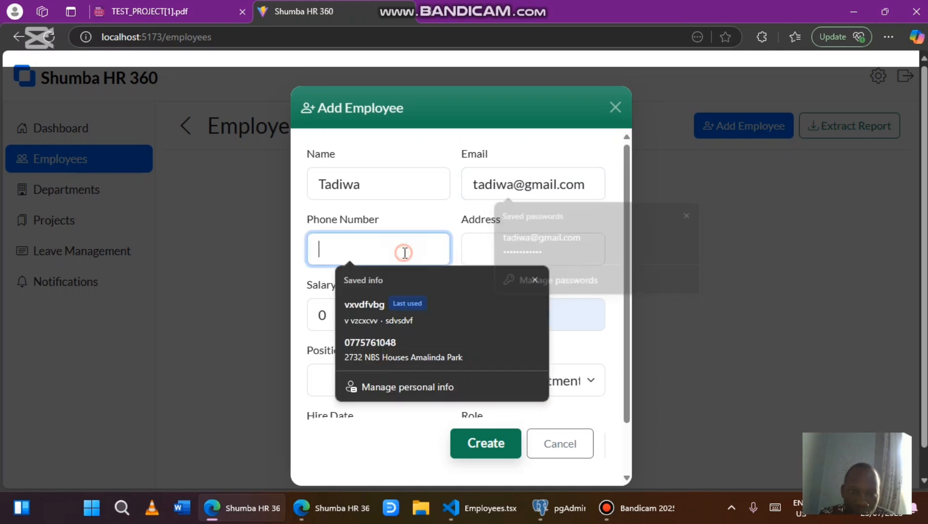
{"action": "left_click", "coordinate": [487, 261]}
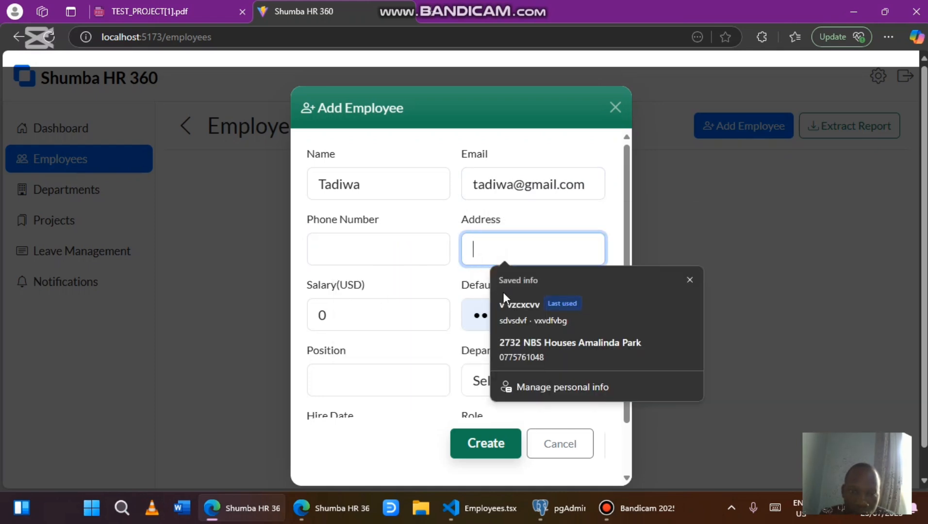
{"action": "left_click", "coordinate": [534, 353]}
{"action": "left_click", "coordinate": [379, 322]}
{"action": "key", "text": "BackSpace"}
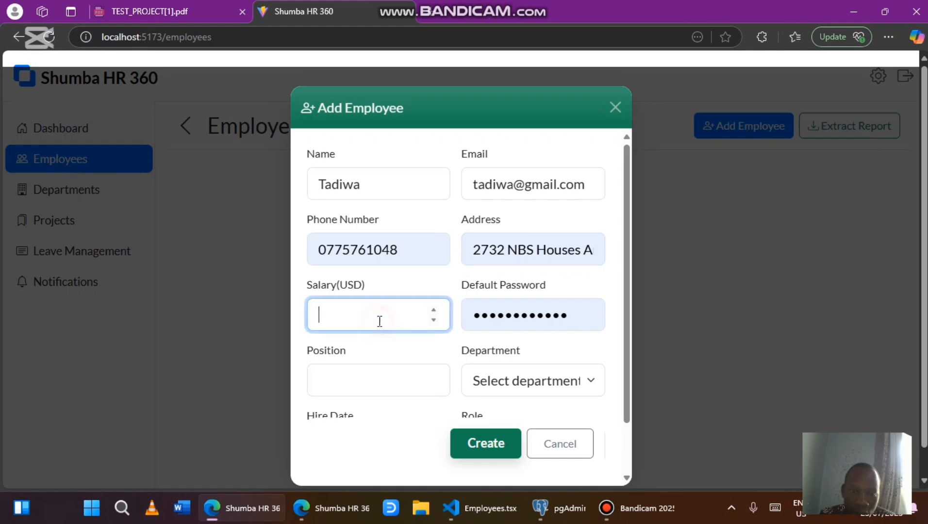
{"action": "type", "text": "500"}
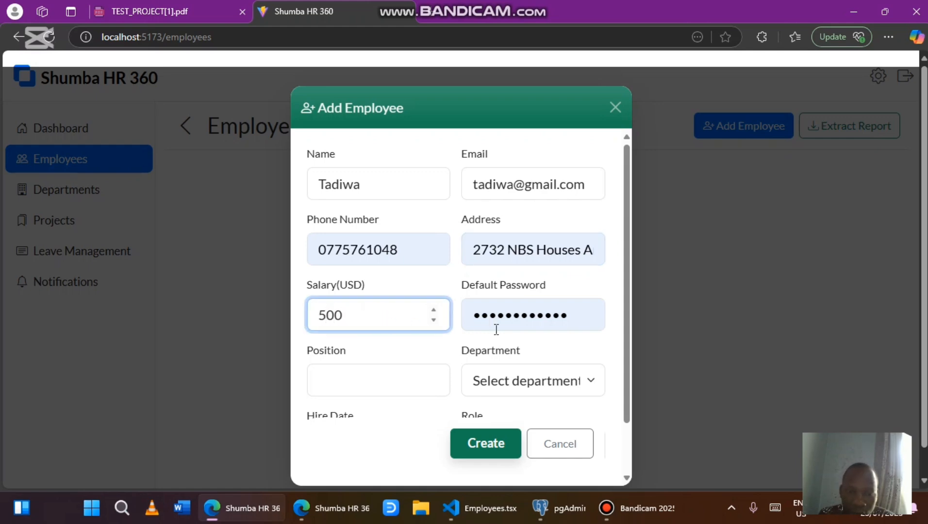
{"action": "left_click", "coordinate": [576, 318]}
{"action": "key", "text": "Escape"}
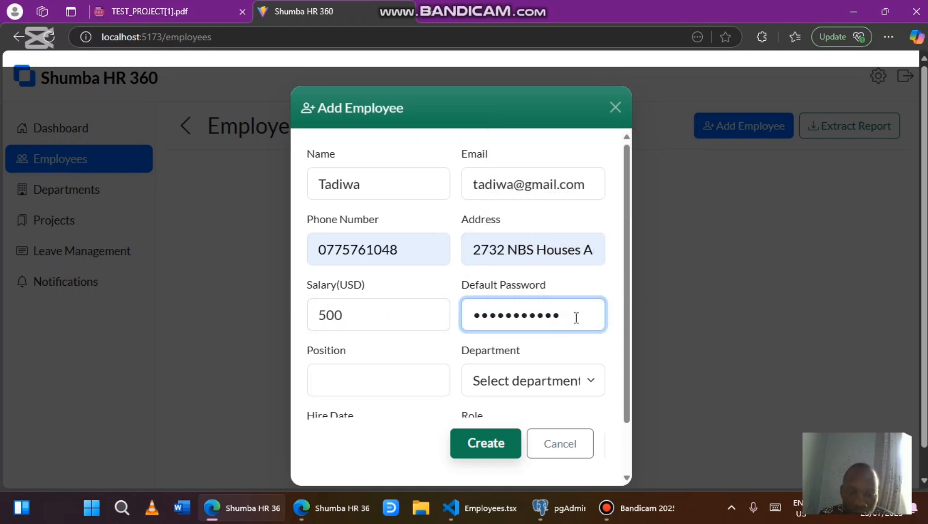
{"action": "key", "text": "BackSpace"}
{"action": "key", "text": "BackSpace"}
{"action": "key", "text": "BackSpace"}
{"action": "key", "text": "BackSpace"}
{"action": "key", "text": "BackSpace"}
{"action": "key", "text": "BackSpace"}
{"action": "key", "text": "BackSpace"}
{"action": "key", "text": "BackSpace"}
{"action": "key", "text": "BackSpace"}
{"action": "key", "text": "BackSpace"}
{"action": "key", "text": "BackSpace"}
{"action": "key", "text": "BackSpace"}
{"action": "key", "text": "BackSpace"}
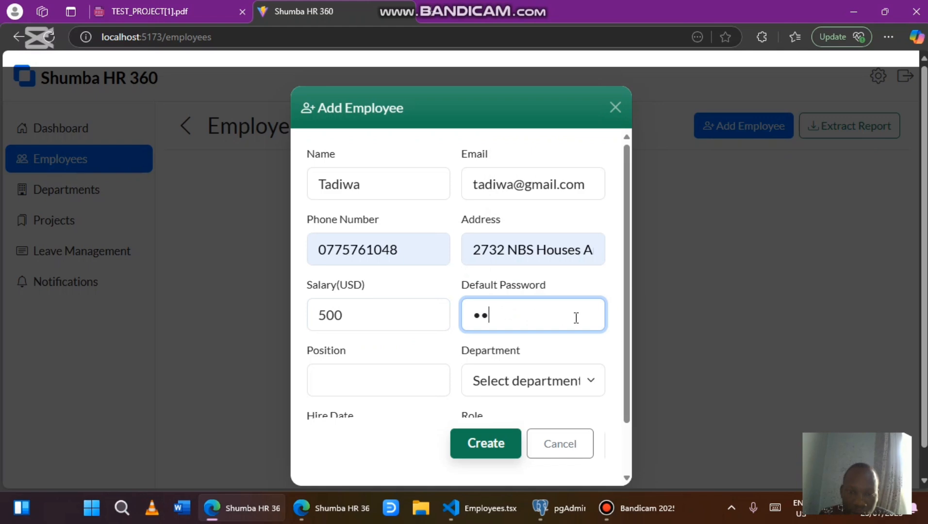
{"action": "type", "text": "t••••••d"}
{"action": "left_click", "coordinate": [582, 318]}
Set the position to Manager and the department to Human Resources
{"action": "left_click", "coordinate": [377, 382]}
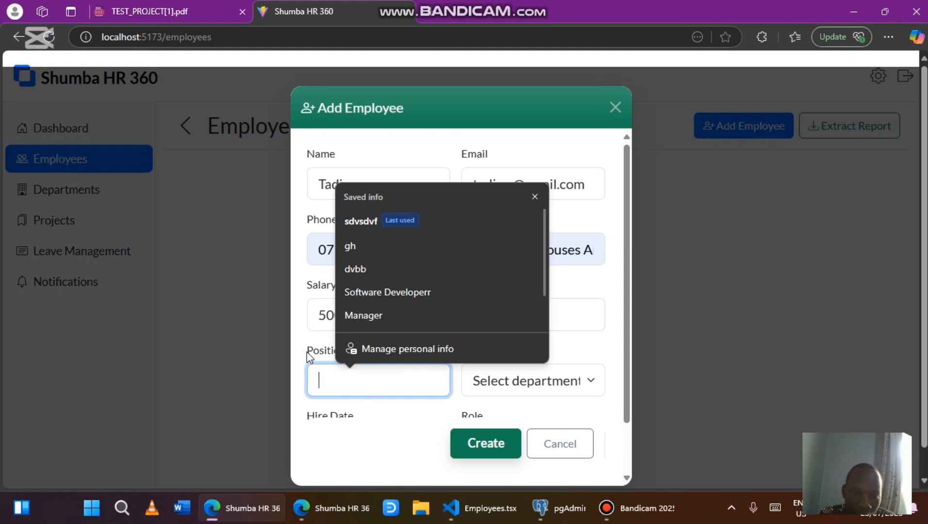
{"action": "scroll", "coordinate": [392, 289], "scroll_direction": "down", "scroll_amount": 1}
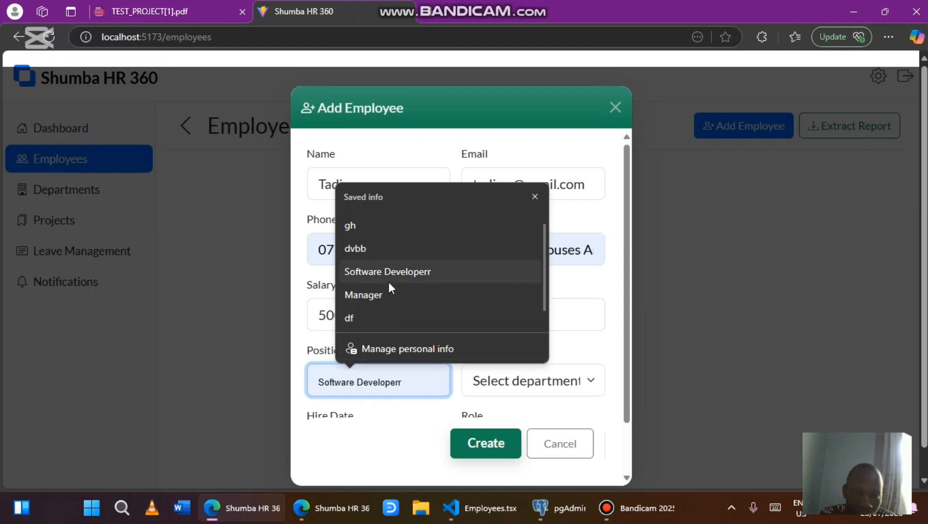
{"action": "left_click", "coordinate": [395, 280]}
{"action": "left_click", "coordinate": [420, 376]}
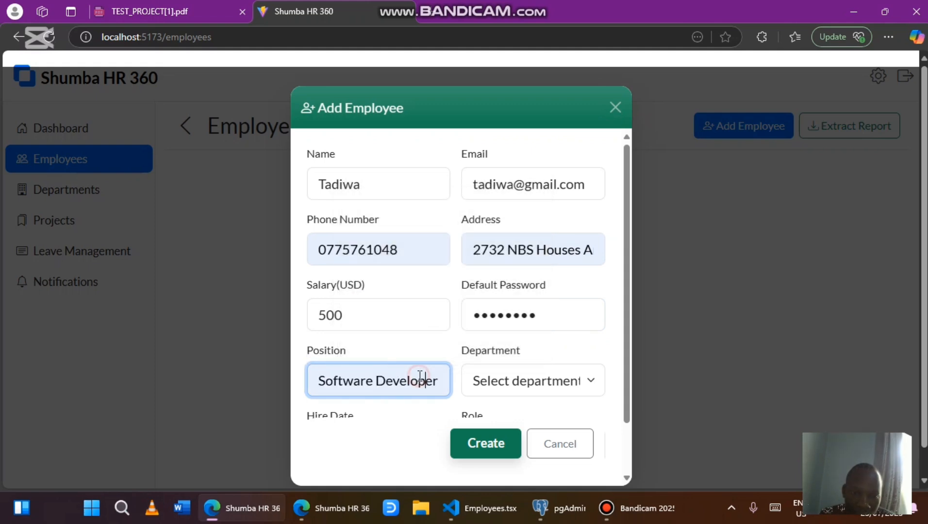
{"action": "key", "text": "Right"}
{"action": "key", "text": "Right"}
{"action": "key", "text": "Right"}
{"action": "key", "text": "BackSpace"}
{"action": "key", "text": "BackSpace"}
{"action": "key", "text": "BackSpace"}
{"action": "key", "text": "BackSpace"}
{"action": "key", "text": "BackSpace"}
{"action": "key", "text": "BackSpace"}
{"action": "key", "text": "BackSpace"}
{"action": "key", "text": "BackSpace"}
{"action": "key", "text": "BackSpace"}
{"action": "key", "text": "BackSpace"}
{"action": "key", "text": "BackSpace"}
{"action": "key", "text": "BackSpace"}
{"action": "key", "text": "BackSpace"}
{"action": "key", "text": "BackSpace"}
{"action": "key", "text": "BackSpace"}
{"action": "key", "text": "BackSpace"}
{"action": "key", "text": "BackSpace"}
{"action": "key", "text": "BackSpace"}
{"action": "key", "text": "BackSpace"}
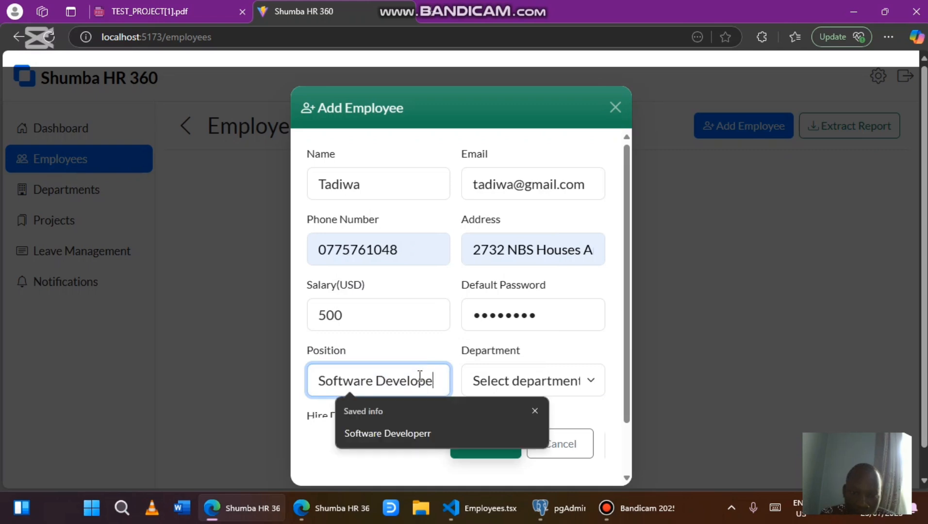
{"action": "type", "text": "Ma"}
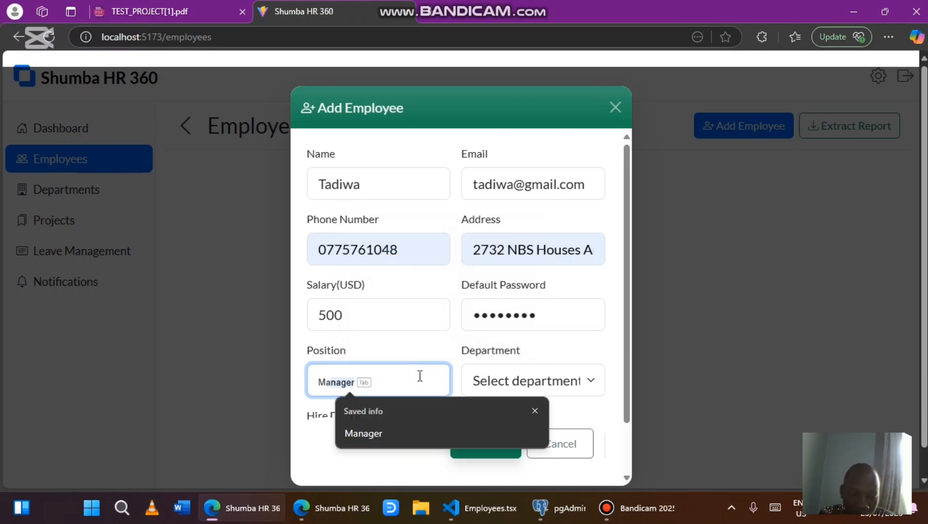
{"action": "key", "text": "Tab"}
{"action": "left_click", "coordinate": [517, 395]}
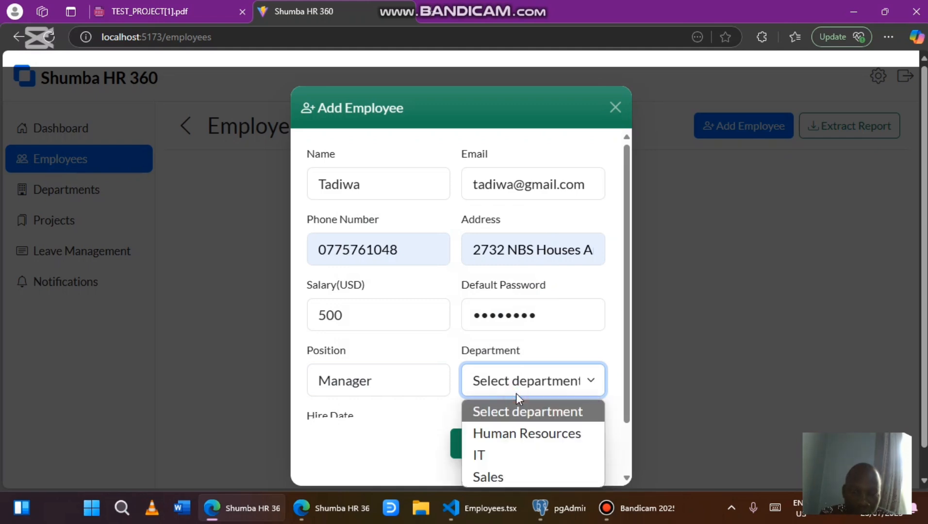
{"action": "left_click", "coordinate": [492, 436]}
Set the hire date to 01/07/2025 and the role to Manager
{"action": "scroll", "coordinate": [385, 422], "scroll_direction": "down", "scroll_amount": 1}
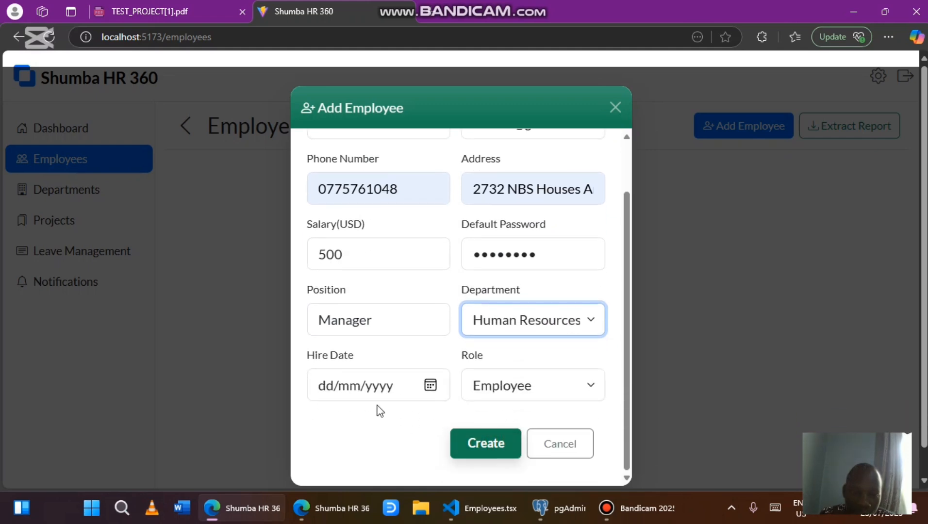
{"action": "left_click", "coordinate": [431, 391]}
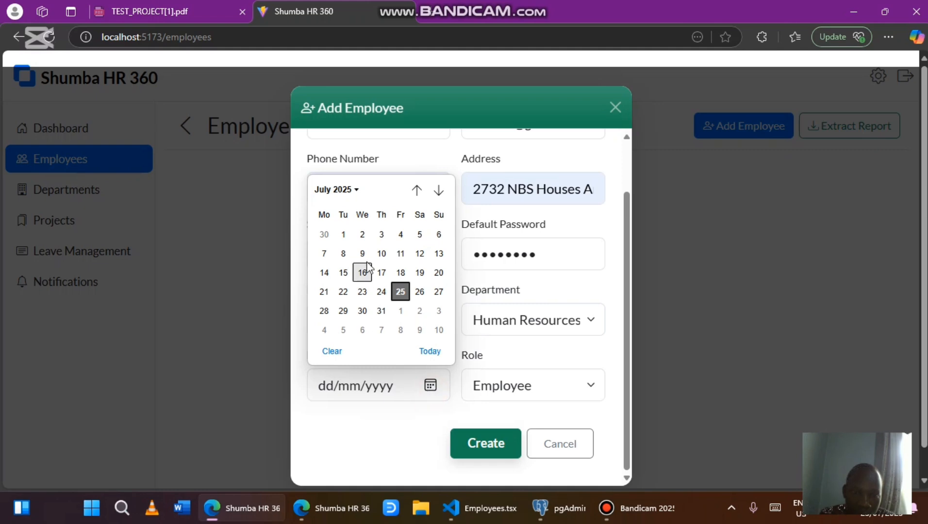
{"action": "left_click", "coordinate": [341, 240]}
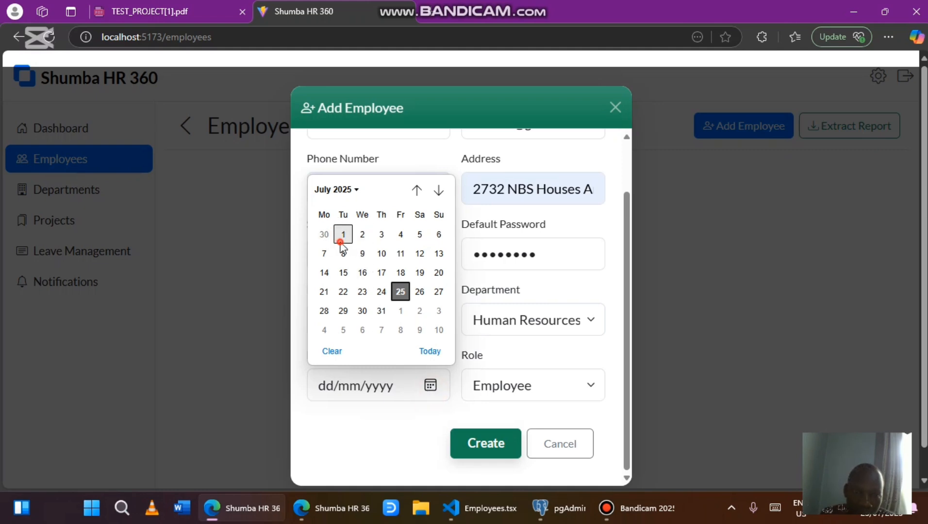
{"action": "left_click", "coordinate": [555, 388]}
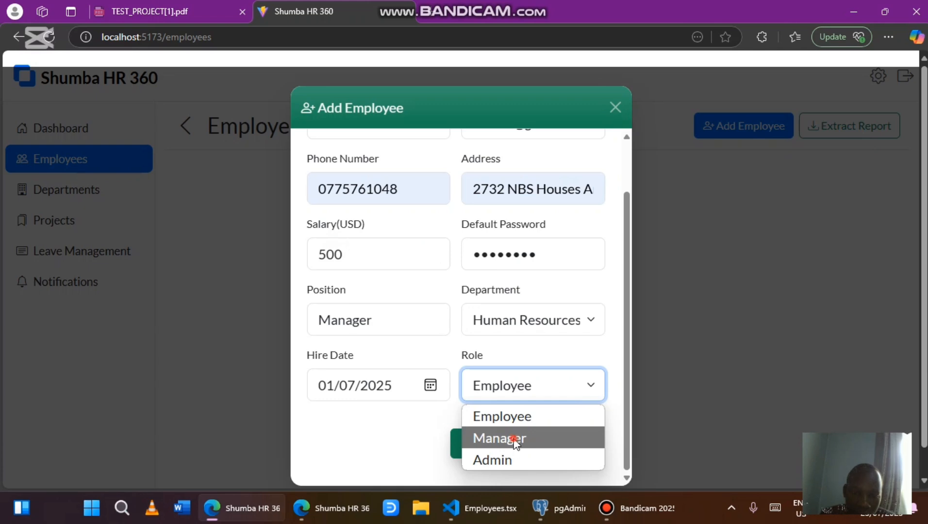
{"action": "left_click", "coordinate": [515, 439]}
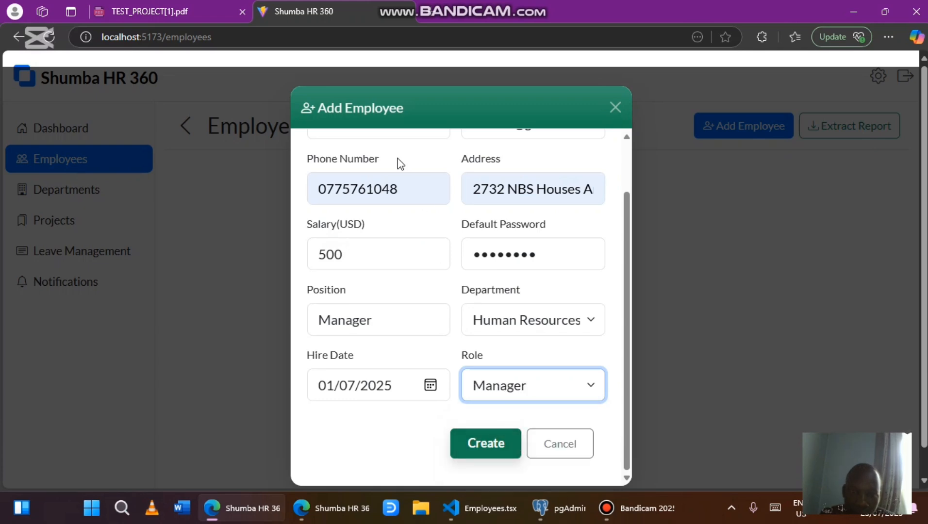
Create the Manager employee record and accept Edge's saved-password update
{"action": "scroll", "coordinate": [398, 161], "scroll_direction": "up", "scroll_amount": 2}
{"action": "scroll", "coordinate": [398, 161], "scroll_direction": "down", "scroll_amount": 2}
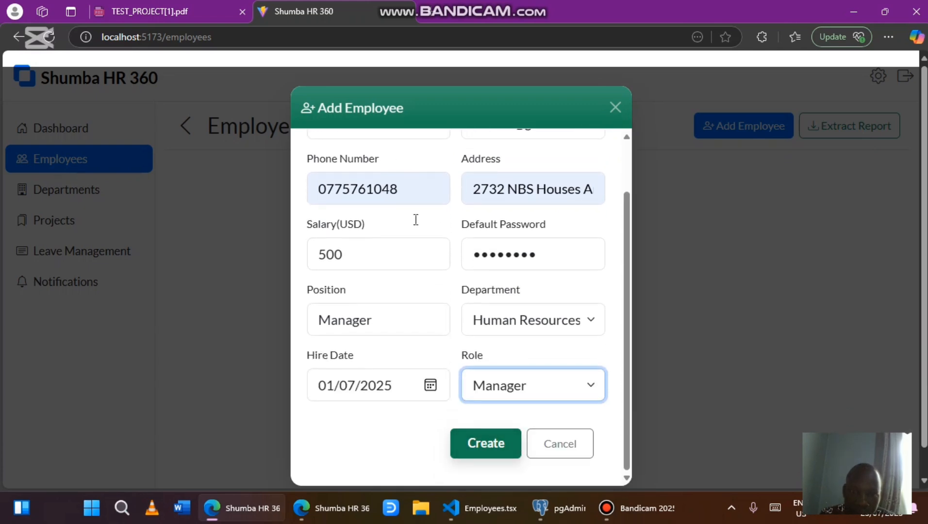
{"action": "left_click", "coordinate": [480, 454]}
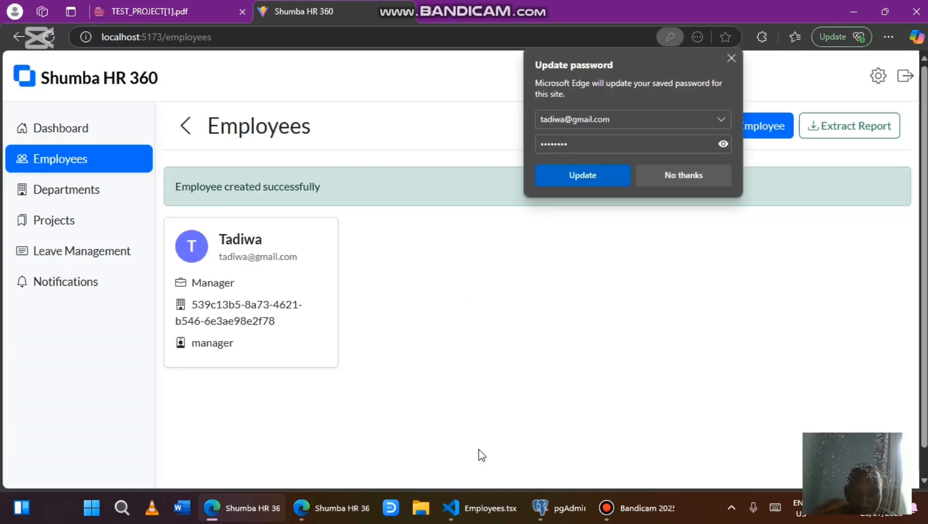
{"action": "left_click", "coordinate": [567, 174]}
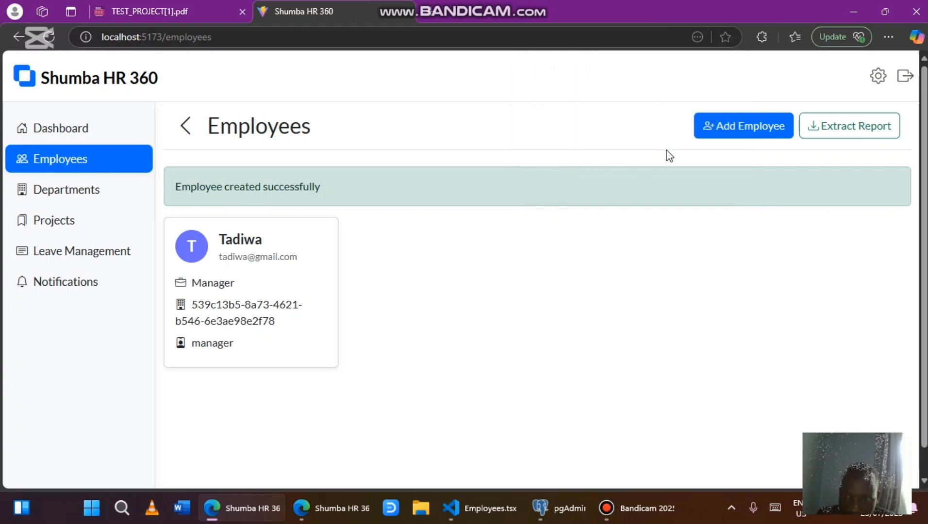
{"action": "left_click", "coordinate": [709, 137]}
Enter the second employee's name and email, and autofill the contact details
{"action": "left_click", "coordinate": [370, 186]}
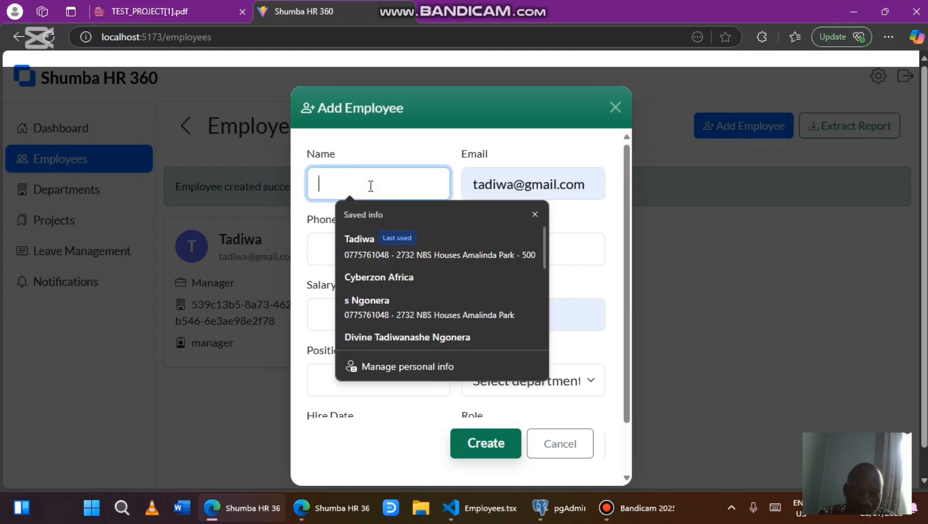
{"action": "type", "text": "Terrance"}
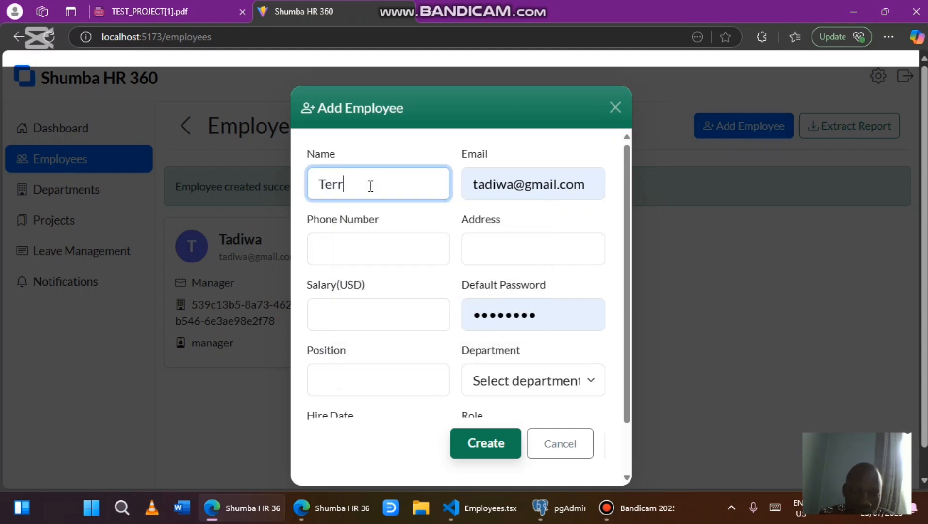
{"action": "left_click", "coordinate": [595, 182]}
{"action": "key", "text": "BackSpace"}
{"action": "key", "text": "BackSpace"}
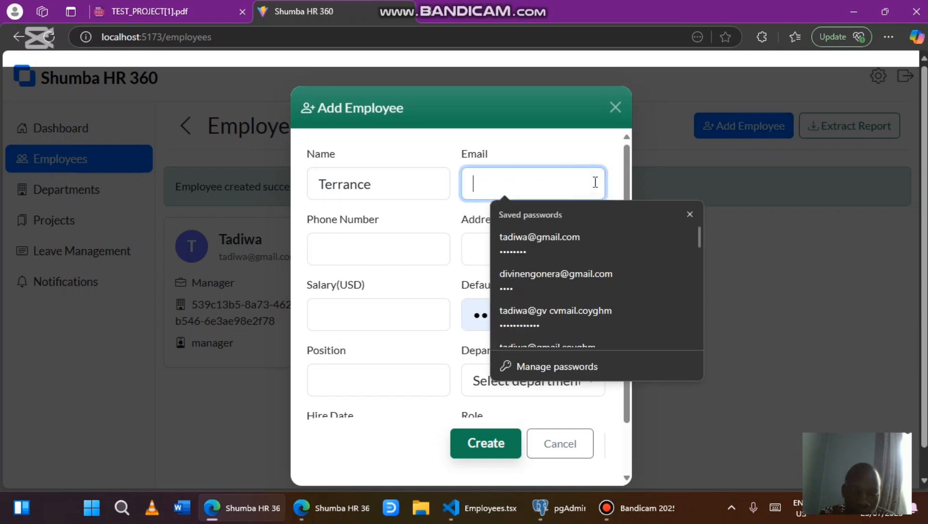
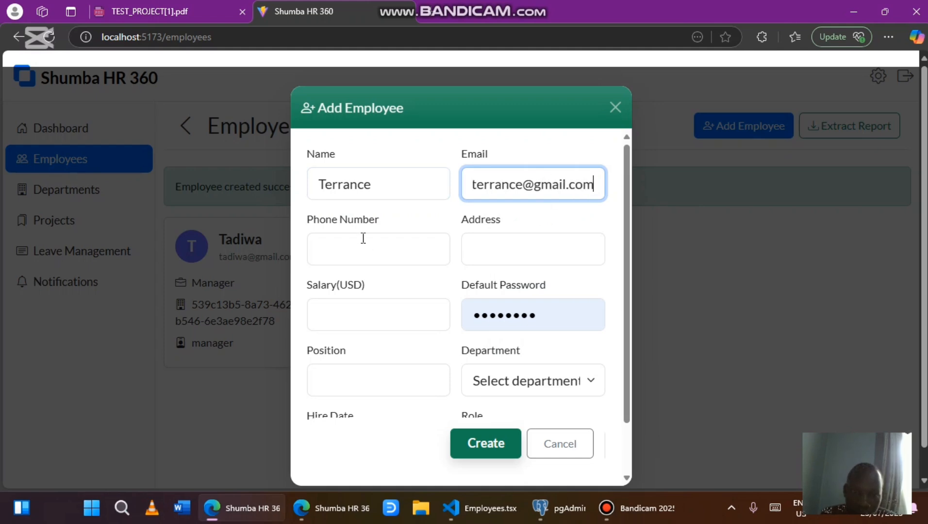
{"action": "left_click", "coordinate": [363, 238]}
{"action": "left_click", "coordinate": [383, 314]}
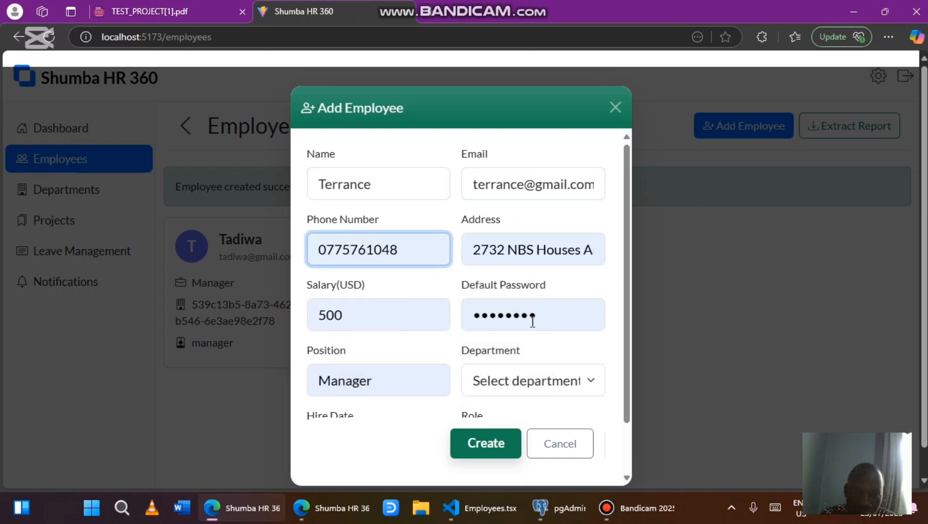
Set the employee's salary to 399
{"action": "left_click", "coordinate": [379, 326]}
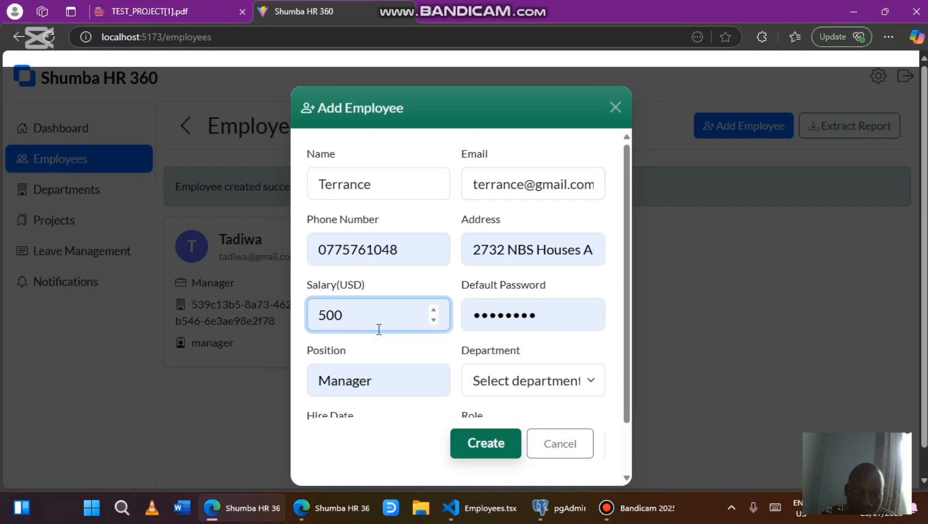
{"action": "key", "text": "BackSpace"}
{"action": "key", "text": "BackSpace"}
{"action": "key", "text": "BackSpace"}
{"action": "type", "text": "7"}
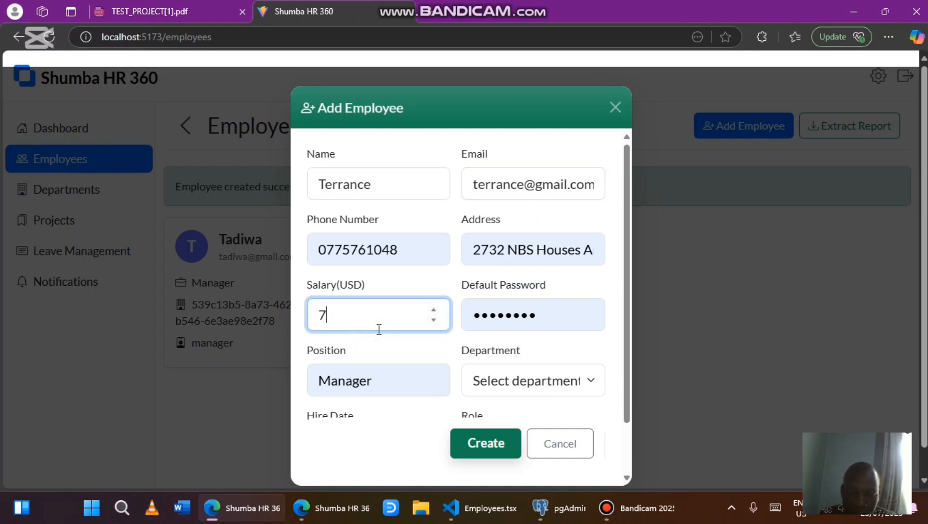
{"action": "key", "text": "BackSpace"}
{"action": "type", "text": "400"}
{"action": "scroll", "coordinate": [380, 330], "scroll_direction": "down", "scroll_amount": 1}
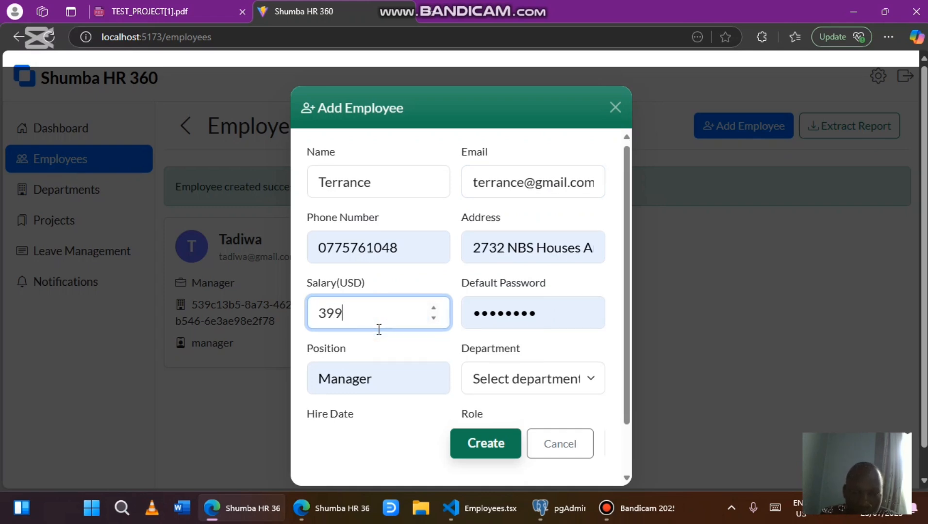
{"action": "scroll", "coordinate": [379, 329], "scroll_direction": "down", "scroll_amount": 1}
Set position Software Developer, department IT, and hire date 02/07/2025
{"action": "left_click", "coordinate": [440, 318]}
{"action": "key", "text": "BackSpace"}
{"action": "key", "text": "BackSpace"}
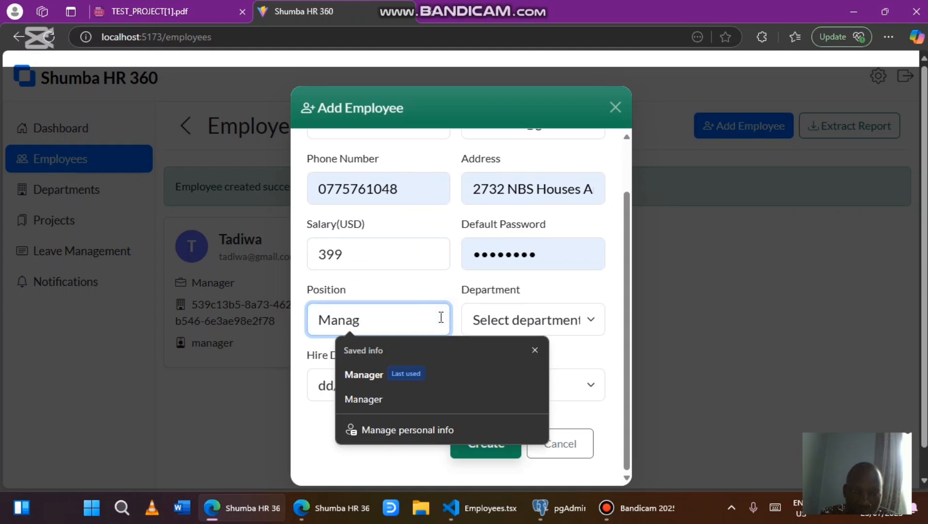
{"action": "key", "text": "BackSpace"}
{"action": "key", "text": "BackSpace"}
{"action": "key", "text": "BackSpace"}
{"action": "key", "text": "BackSpace"}
{"action": "key", "text": "BackSpace"}
{"action": "type", "text": "Softwa"}
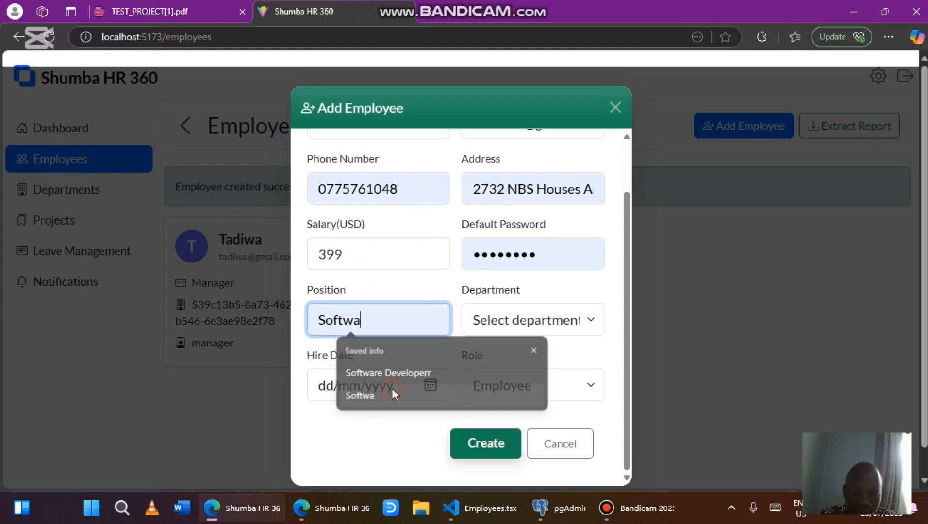
{"action": "left_click", "coordinate": [392, 391]}
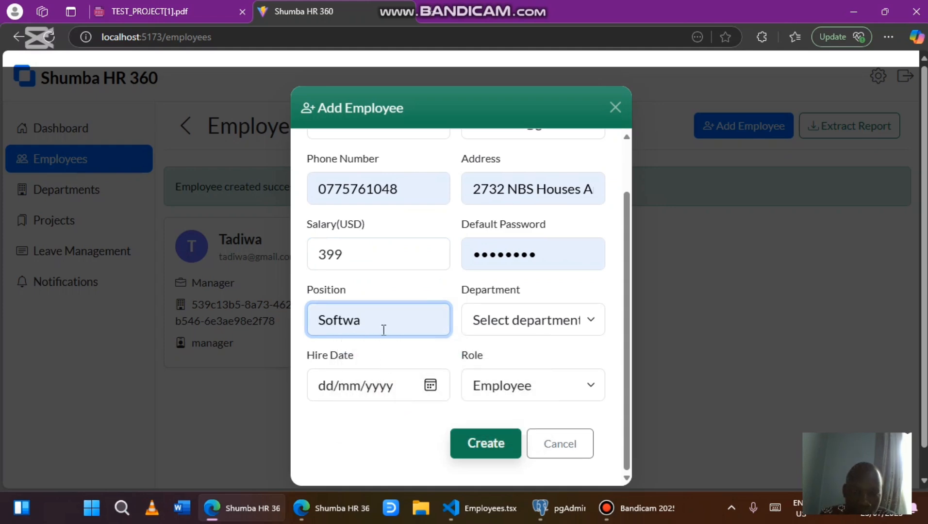
{"action": "type", "text": "re Developer"}
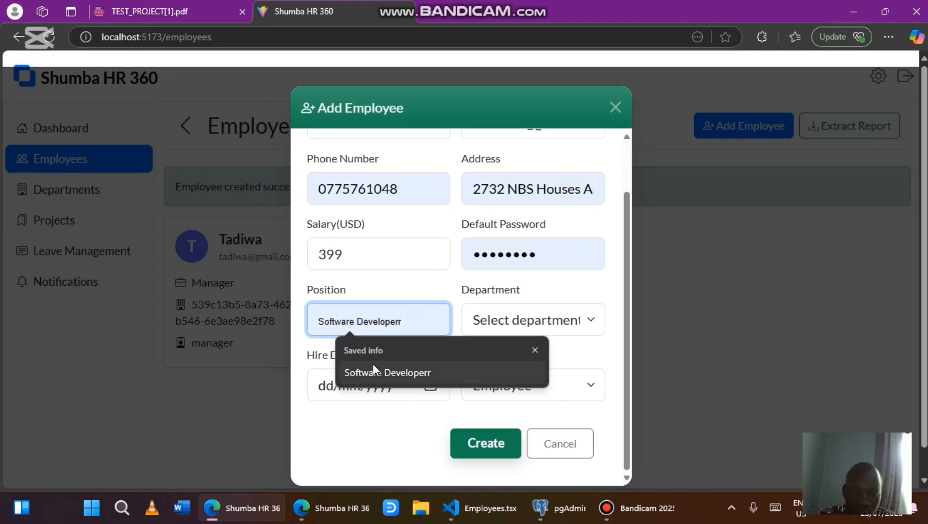
{"action": "left_click", "coordinate": [544, 320]}
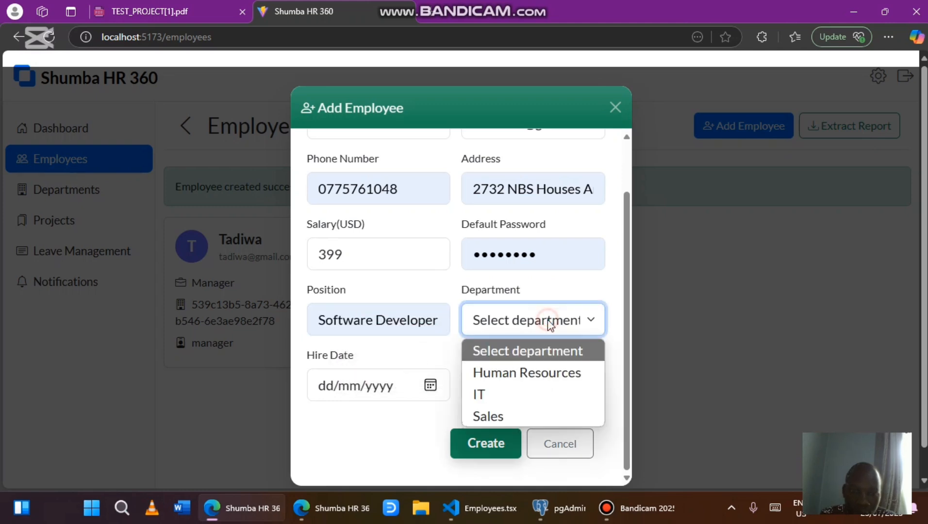
{"action": "left_click", "coordinate": [502, 396]}
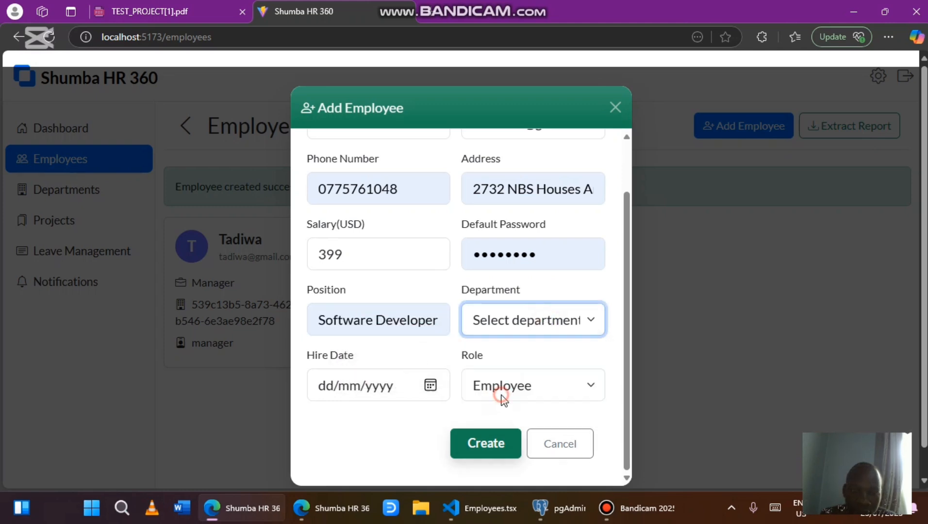
{"action": "left_click", "coordinate": [430, 386]}
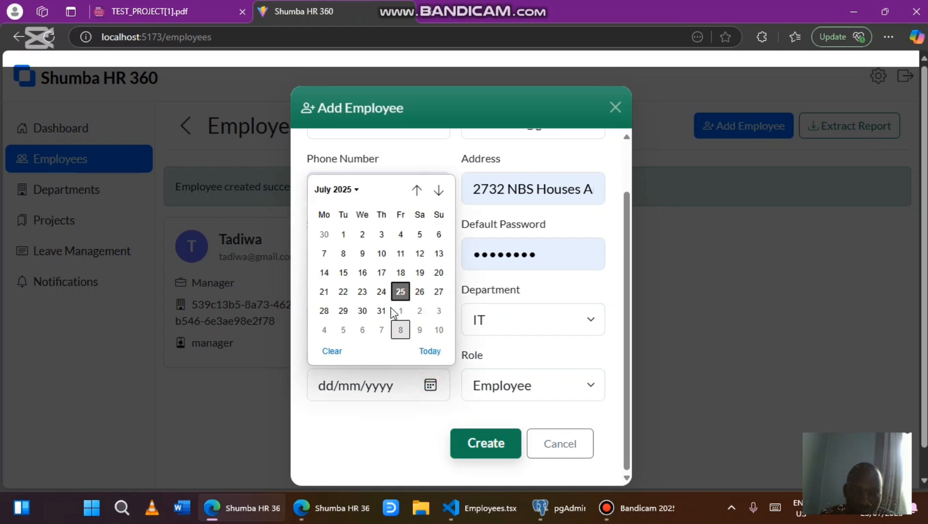
{"action": "left_click", "coordinate": [363, 235]}
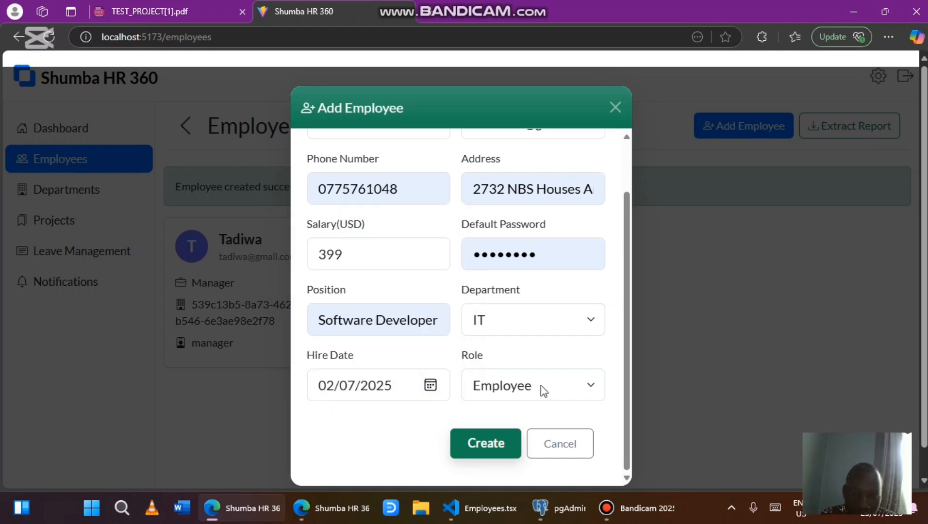
Create the Software Developer employee and dismiss Edge's save-password prompt
{"action": "left_click", "coordinate": [487, 443]}
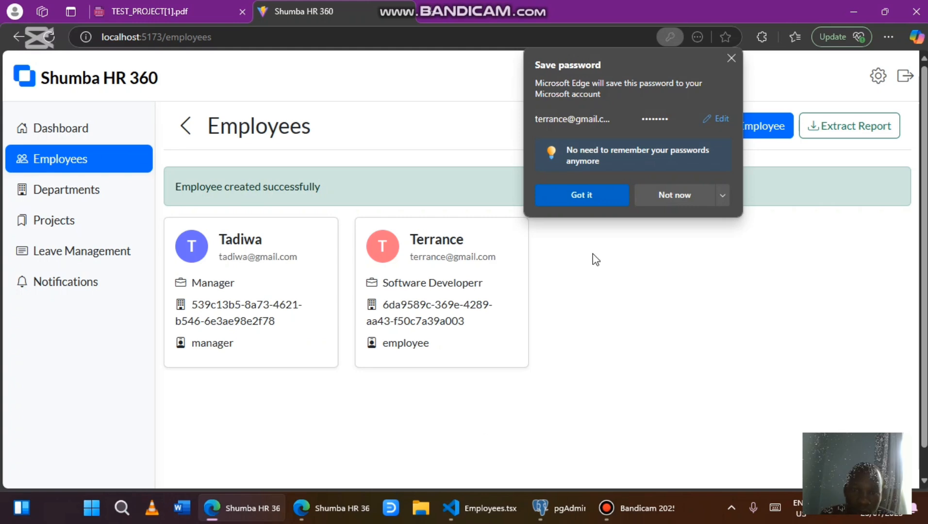
{"action": "left_click", "coordinate": [597, 204]}
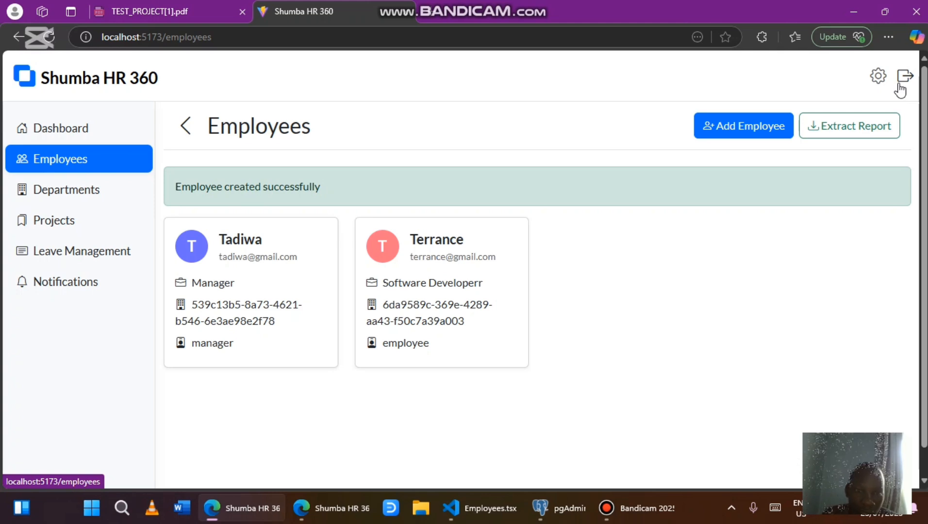
Log out and sign back in with the saved manager account, with Remember me ticked
{"action": "left_click", "coordinate": [899, 88]}
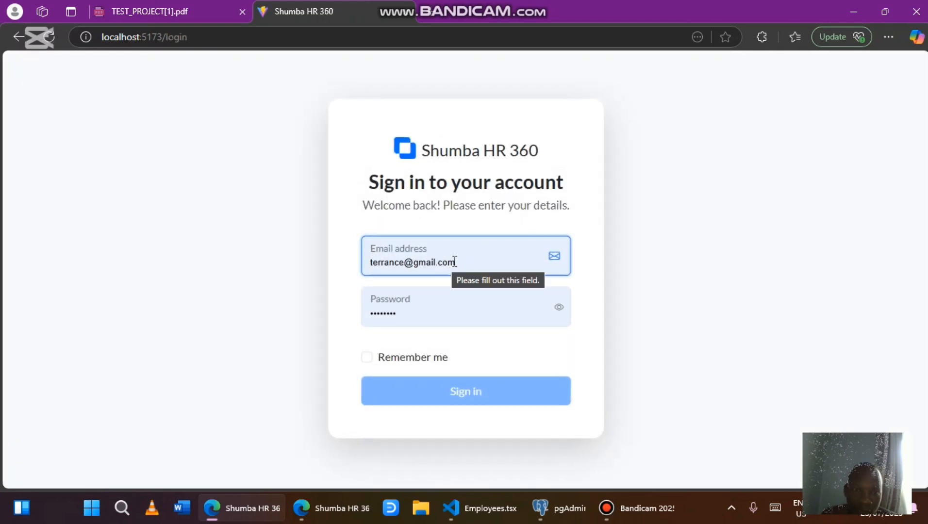
{"action": "left_click", "coordinate": [456, 262]}
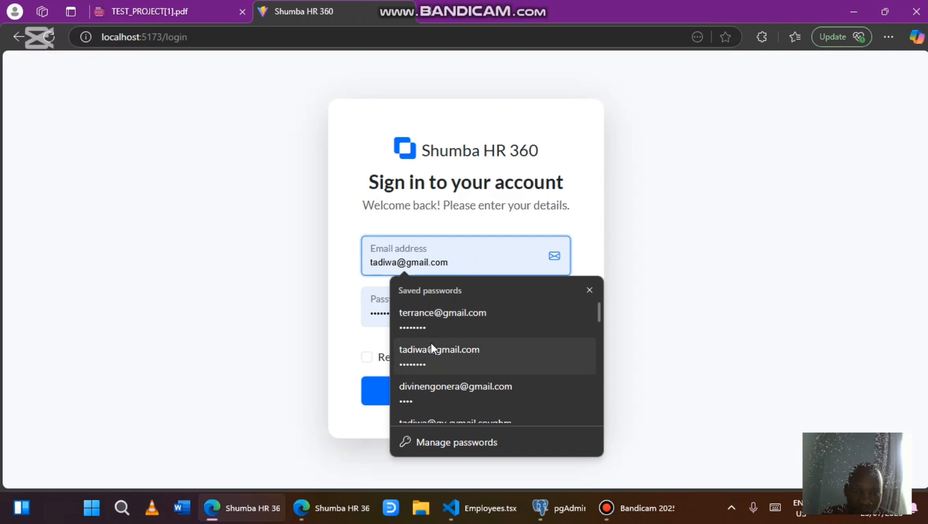
{"action": "left_click", "coordinate": [436, 350]}
{"action": "left_click", "coordinate": [559, 308]}
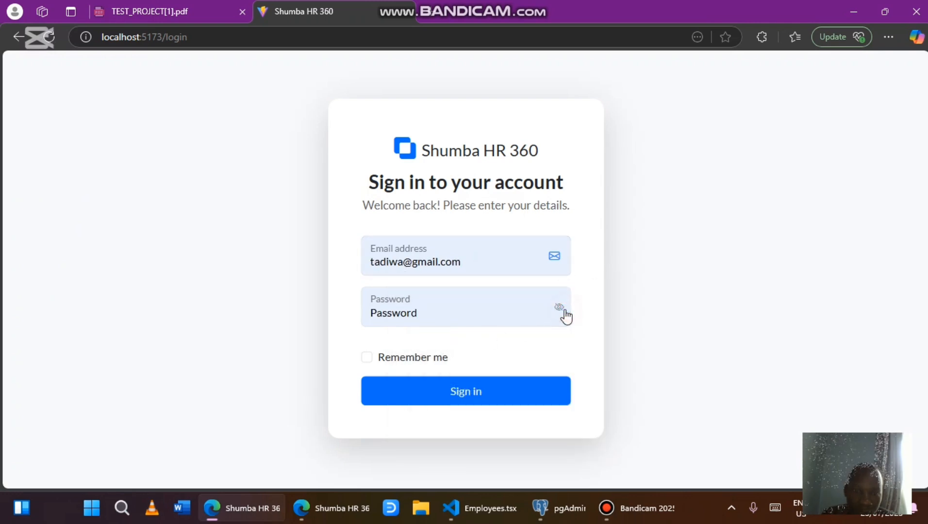
{"action": "left_click", "coordinate": [368, 362]}
{"action": "left_click", "coordinate": [379, 401]}
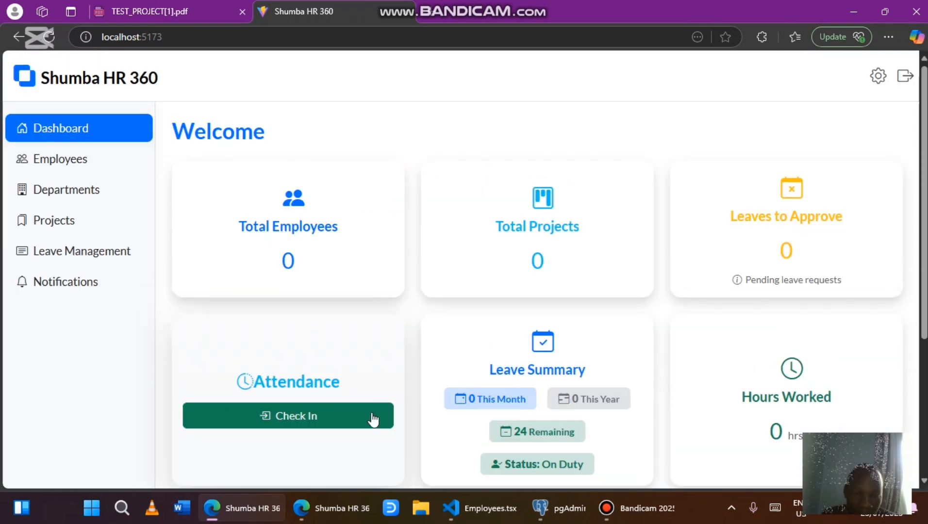
In the InPrivate window, fill in the saved login credentials and attempt to sign in
{"action": "left_click", "coordinate": [308, 508]}
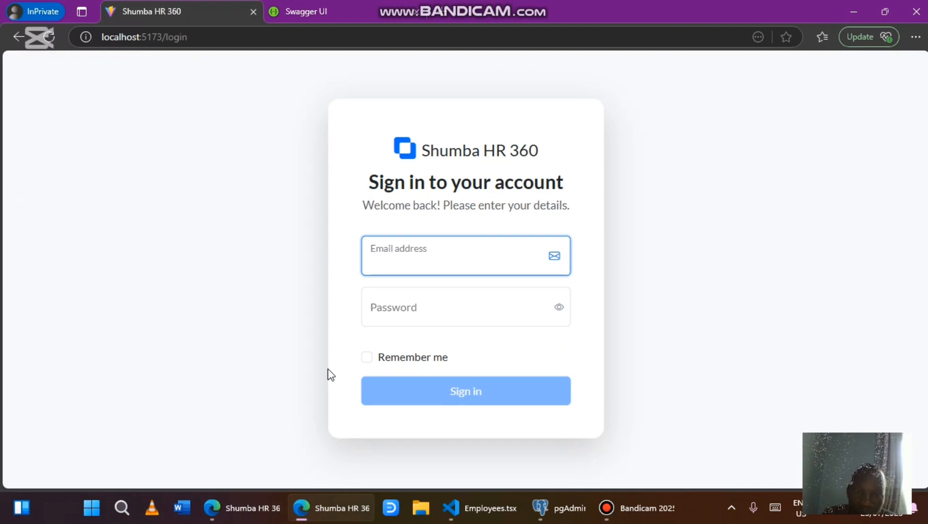
{"action": "left_click", "coordinate": [420, 261]}
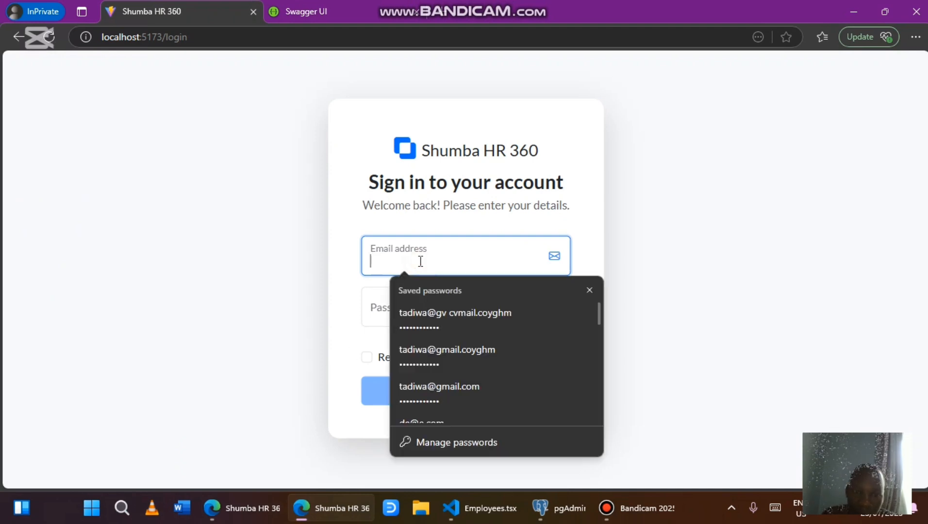
{"action": "type", "text": "ter"}
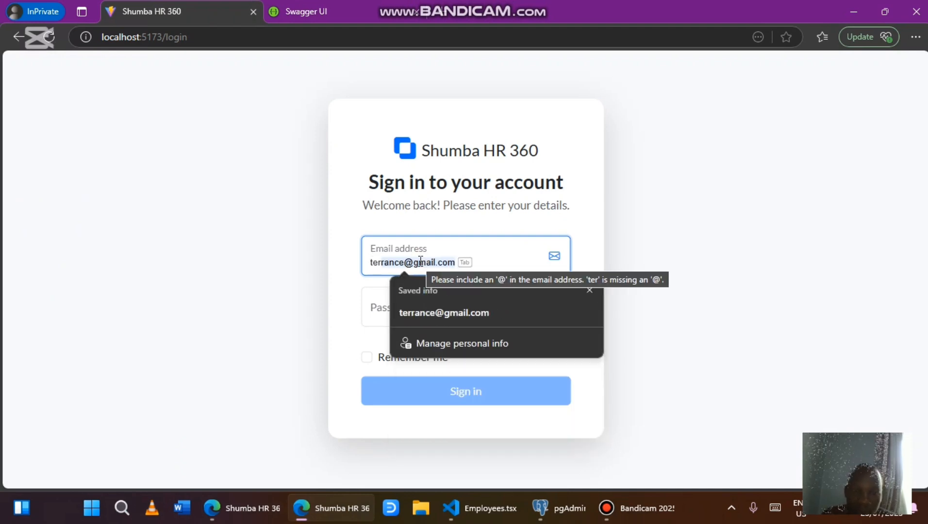
{"action": "left_click", "coordinate": [411, 307]}
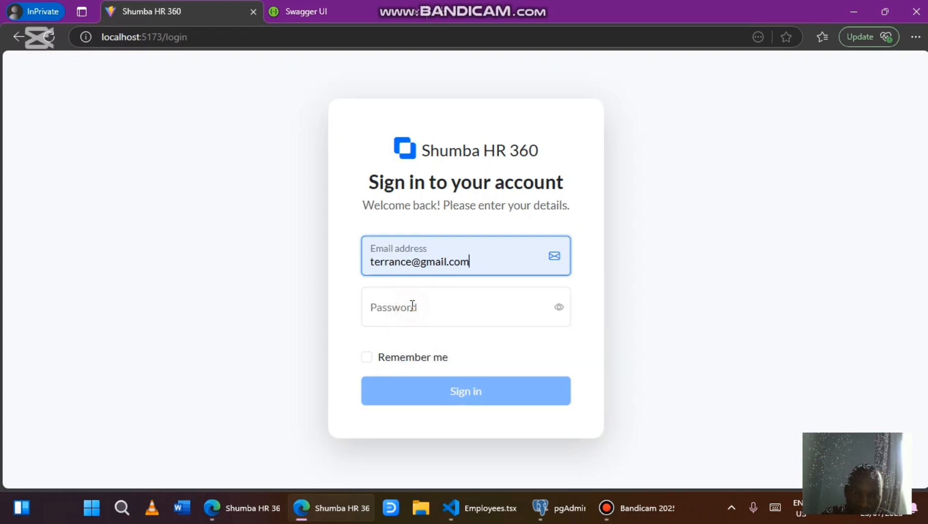
{"action": "left_click", "coordinate": [431, 308]}
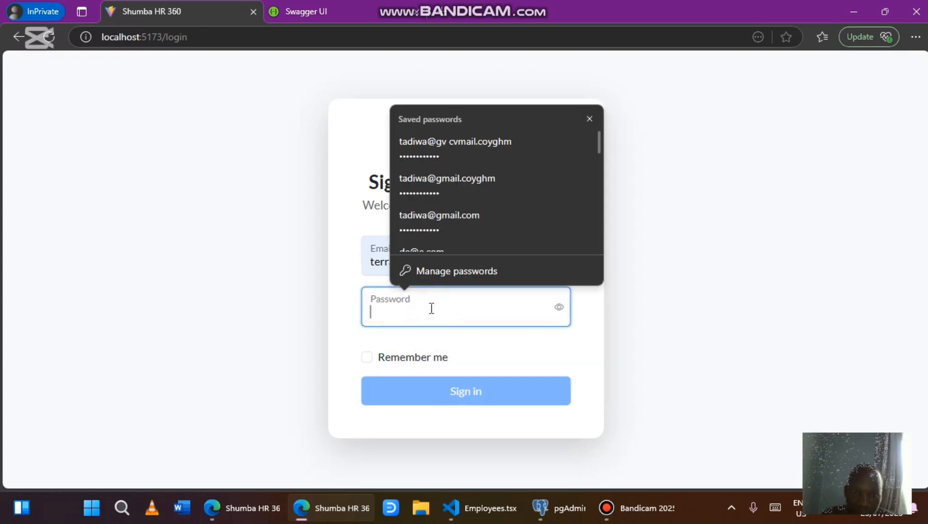
{"action": "left_click", "coordinate": [462, 197]}
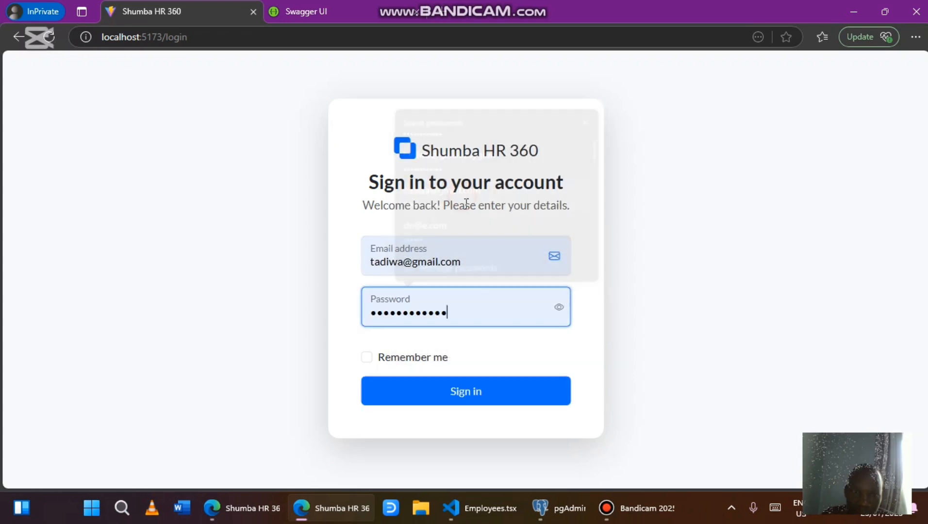
{"action": "left_click", "coordinate": [559, 308]}
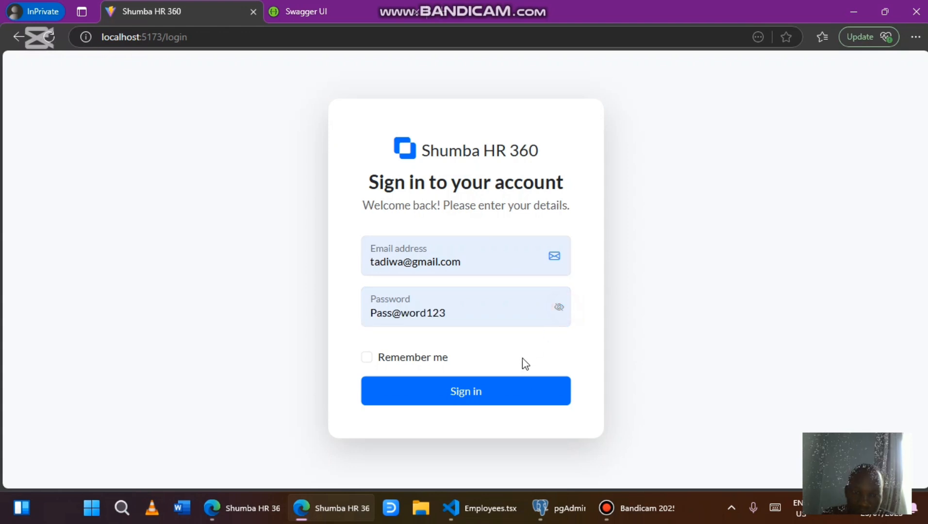
{"action": "left_click", "coordinate": [498, 406]}
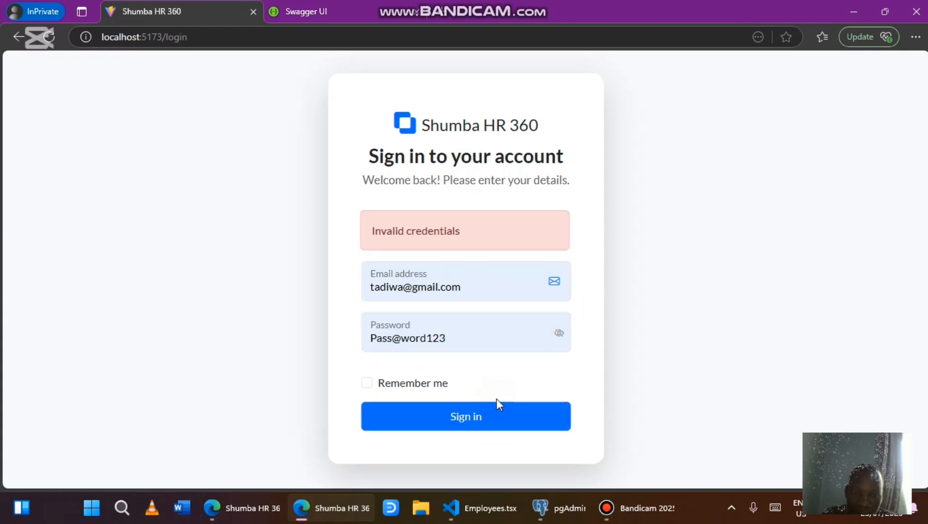
Retype the rejected password, tick Remember me, and sign in to the manager dashboard
{"action": "left_click", "coordinate": [468, 332]}
{"action": "key", "text": "BackSpace"}
{"action": "key", "text": "BackSpace"}
{"action": "key", "text": "BackSpace"}
{"action": "key", "text": "BackSpace"}
{"action": "key", "text": "BackSpace"}
{"action": "key", "text": "BackSpace"}
{"action": "key", "text": "BackSpace"}
{"action": "key", "text": "BackSpace"}
{"action": "key", "text": "BackSpace"}
{"action": "key", "text": "BackSpace"}
{"action": "key", "text": "BackSpace"}
{"action": "key", "text": "BackSpace"}
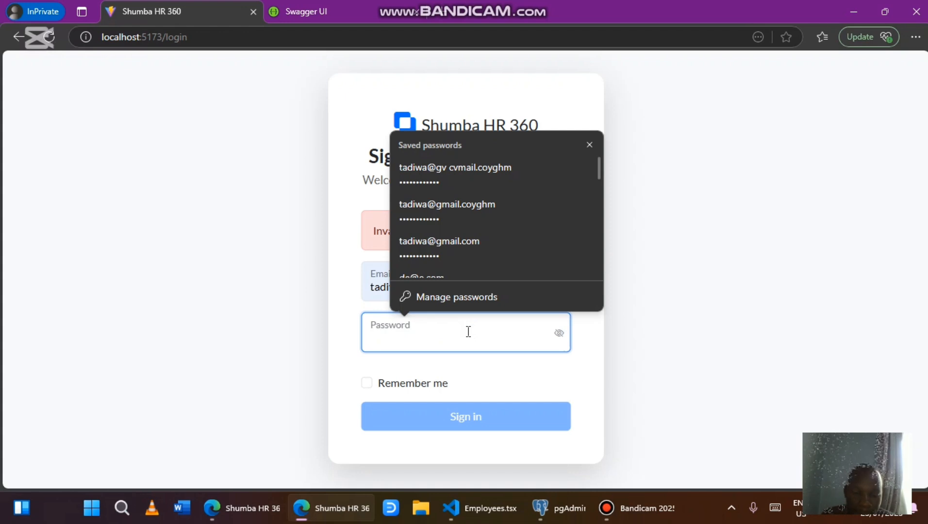
{"action": "type", "text": "Password"}
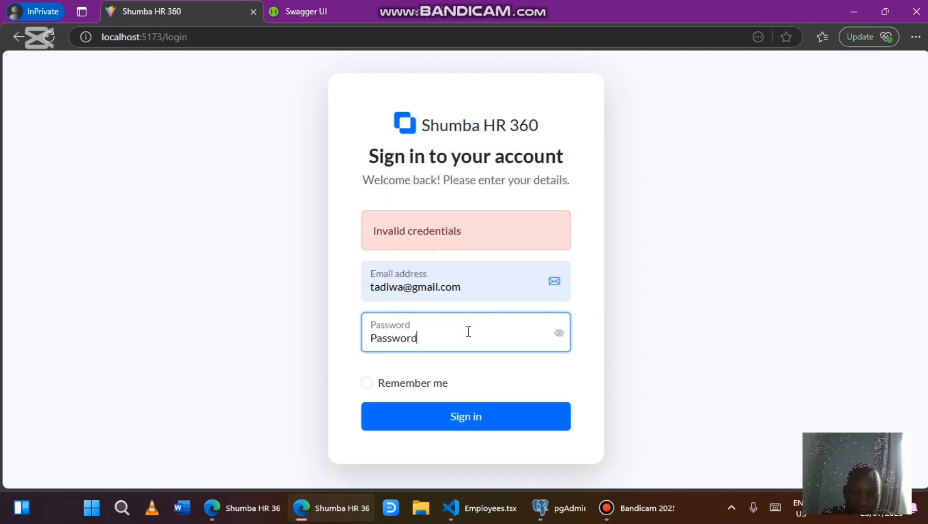
{"action": "left_click", "coordinate": [366, 384]}
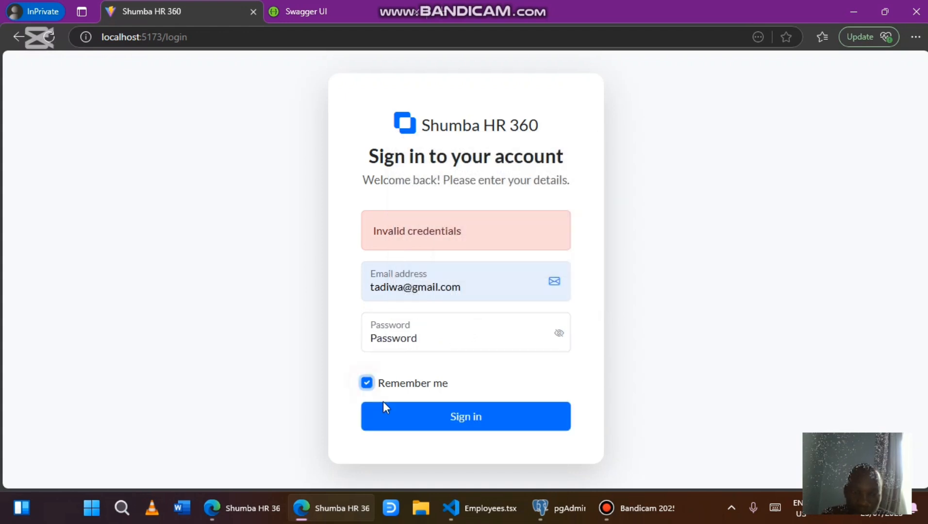
{"action": "left_click", "coordinate": [383, 405]}
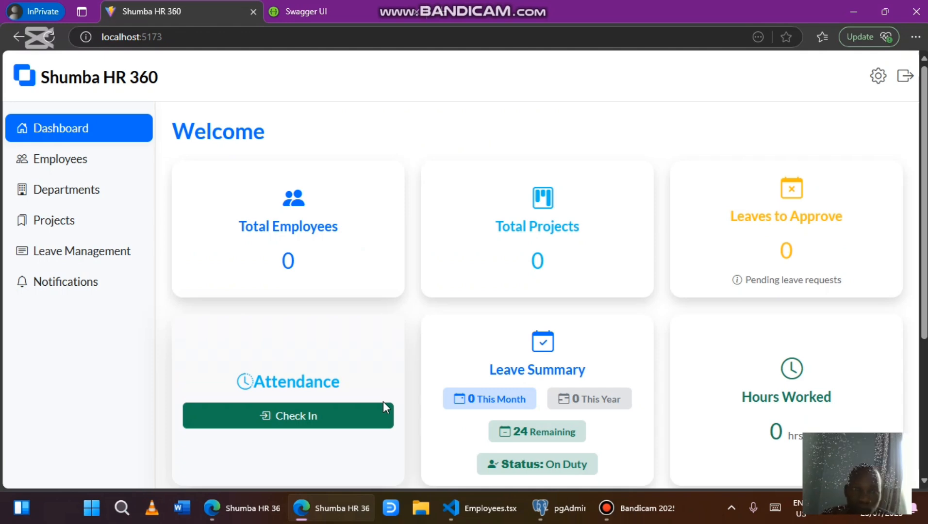
{"action": "scroll", "coordinate": [383, 402], "scroll_direction": "down", "scroll_amount": 4}
{"action": "scroll", "coordinate": [386, 406], "scroll_direction": "up", "scroll_amount": 4}
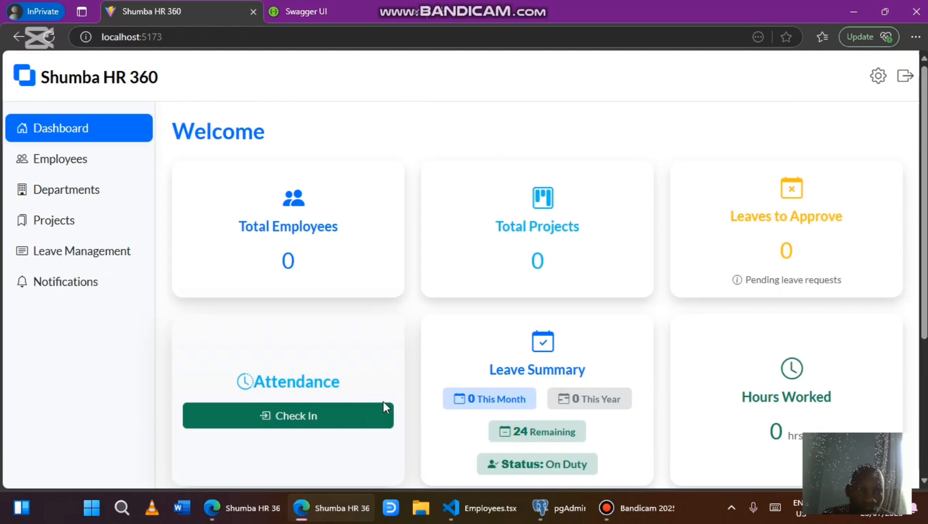
View the manager profile, sign out, and sign in with the saved employee account
{"action": "left_click", "coordinate": [877, 87]}
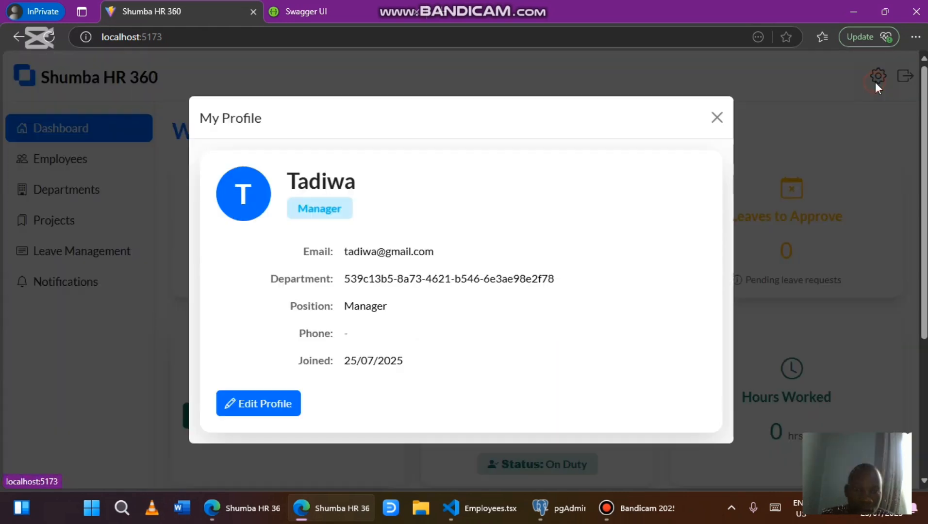
{"action": "left_click", "coordinate": [719, 120]}
{"action": "left_click", "coordinate": [906, 78]}
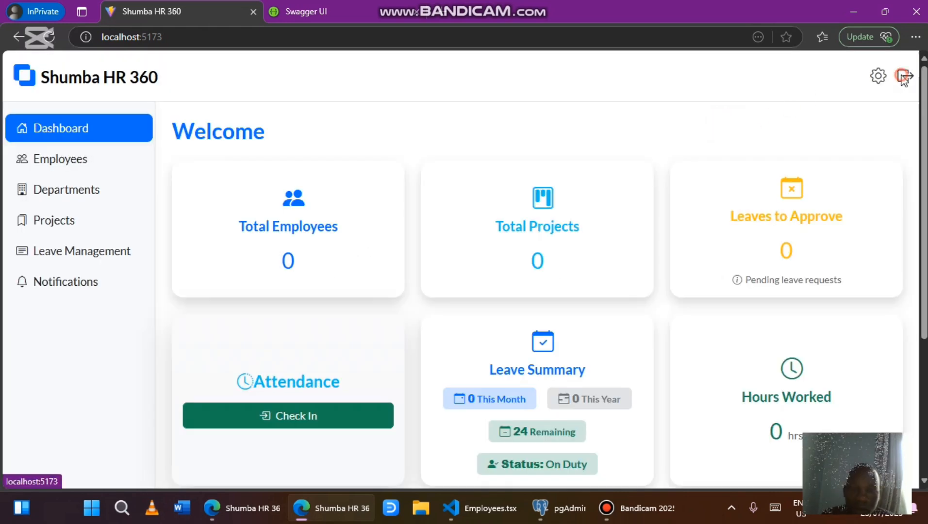
{"action": "left_click", "coordinate": [416, 257]}
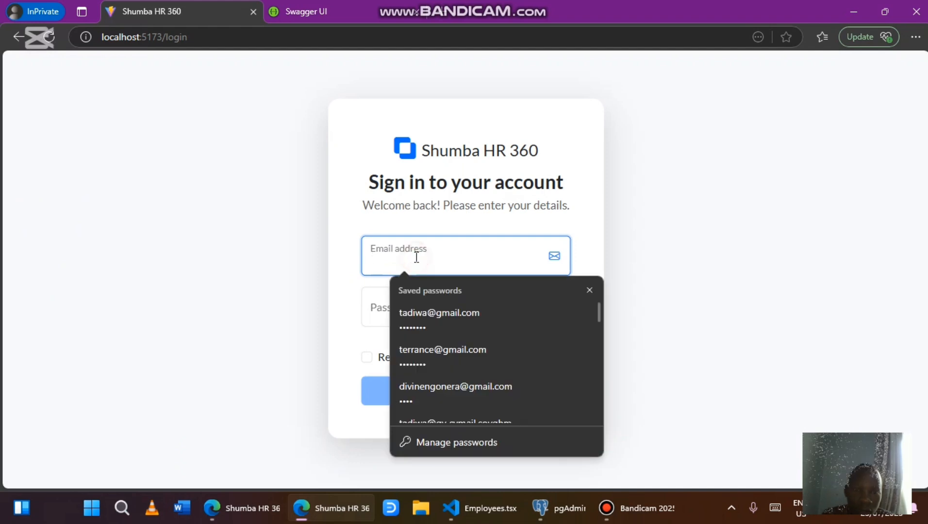
{"action": "left_click", "coordinate": [421, 362]}
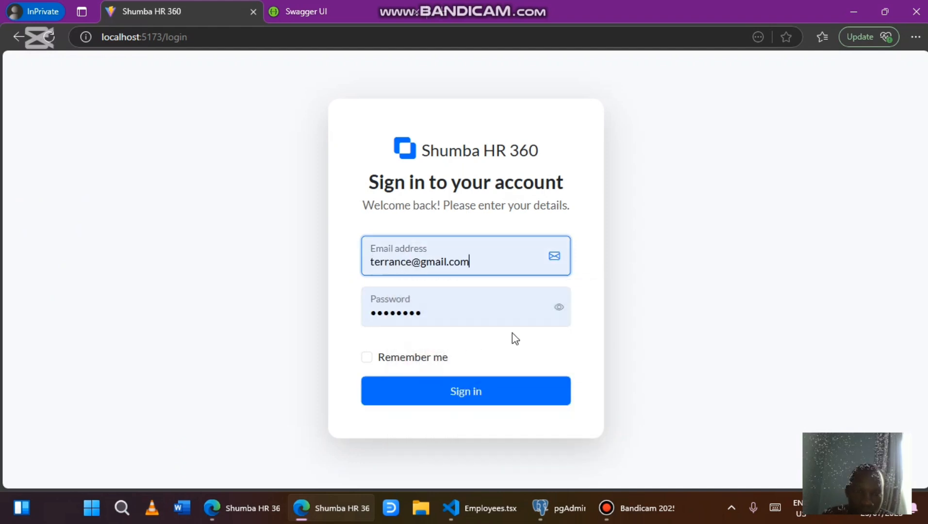
{"action": "left_click", "coordinate": [561, 313]}
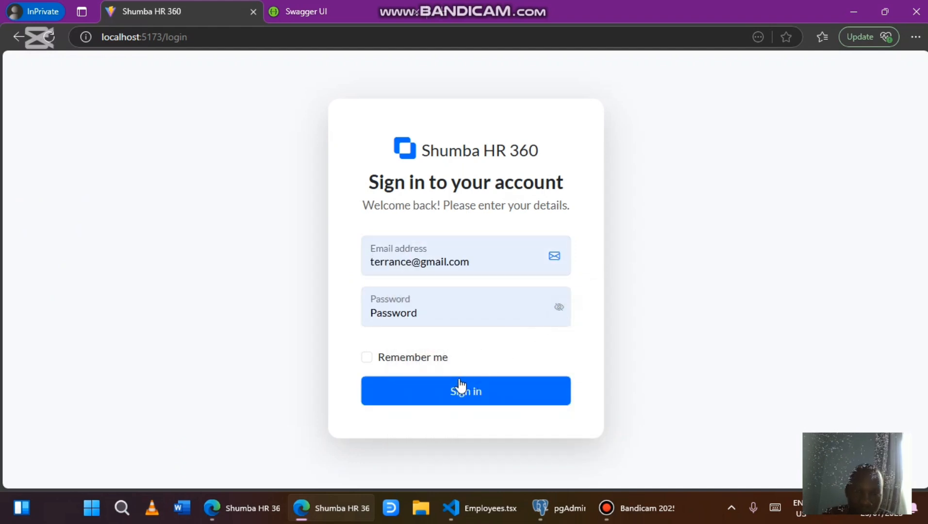
{"action": "left_click", "coordinate": [455, 388]}
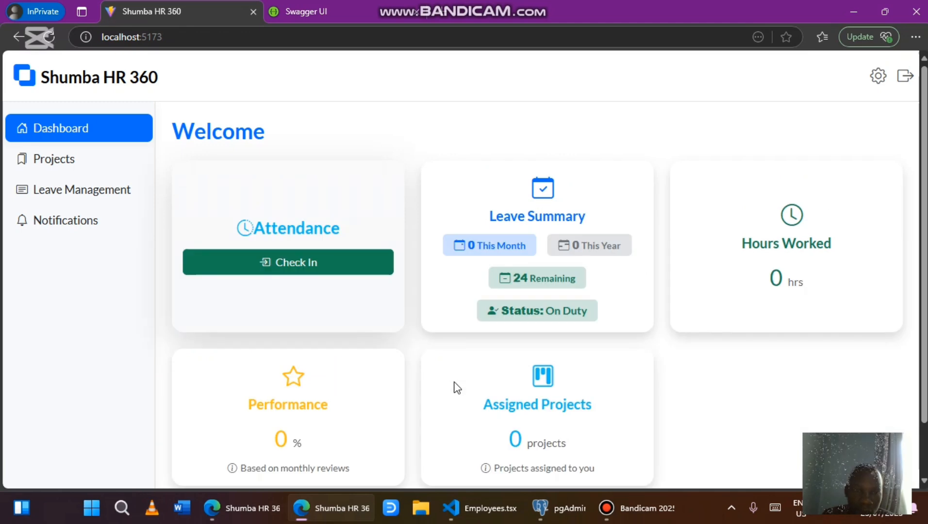
{"action": "scroll", "coordinate": [456, 387], "scroll_direction": "down", "scroll_amount": 2}
{"action": "scroll", "coordinate": [456, 387], "scroll_direction": "up", "scroll_amount": 2}
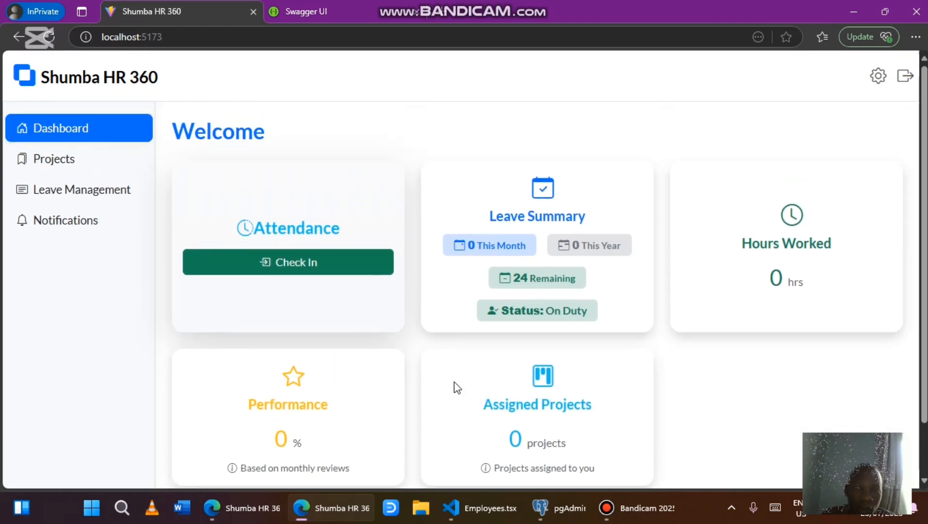
{"action": "left_click", "coordinate": [875, 76]}
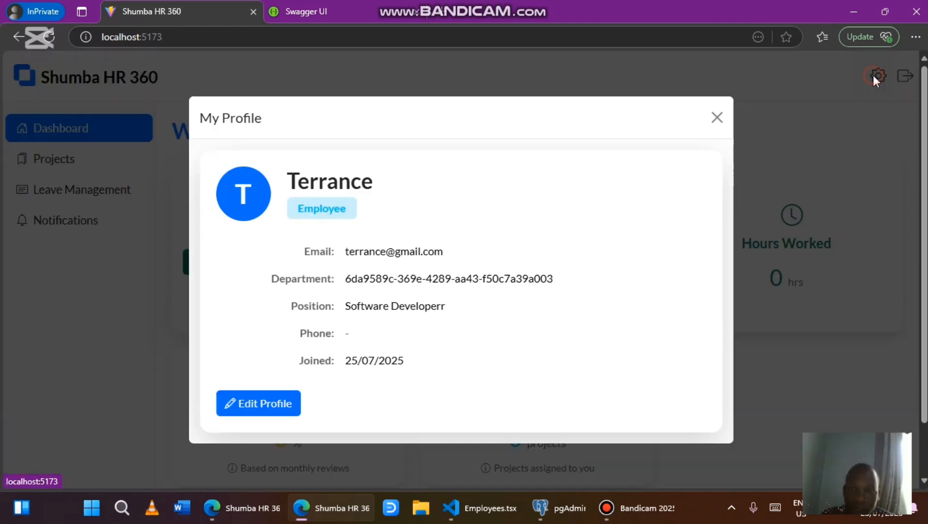
{"action": "left_click", "coordinate": [717, 118]}
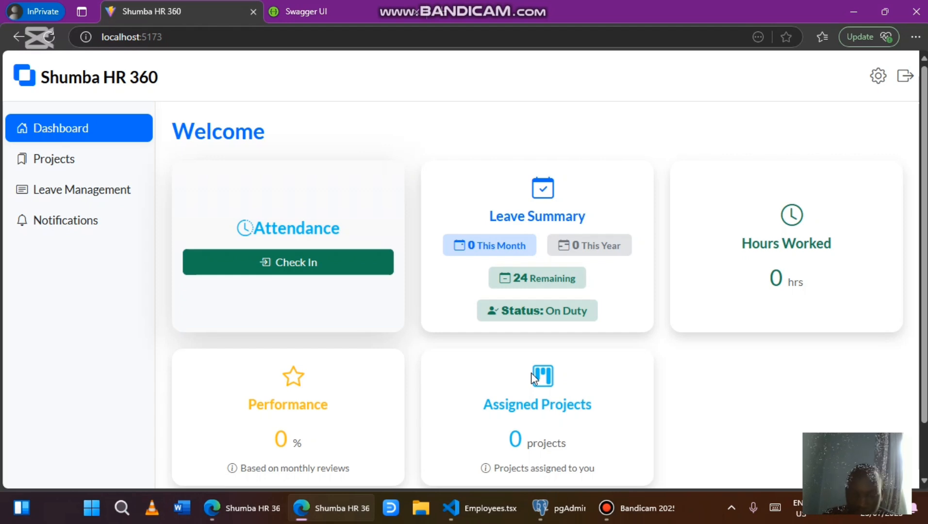
Check in on the Attendance card and go to the Assigned Projects page
{"action": "left_click", "coordinate": [314, 266]}
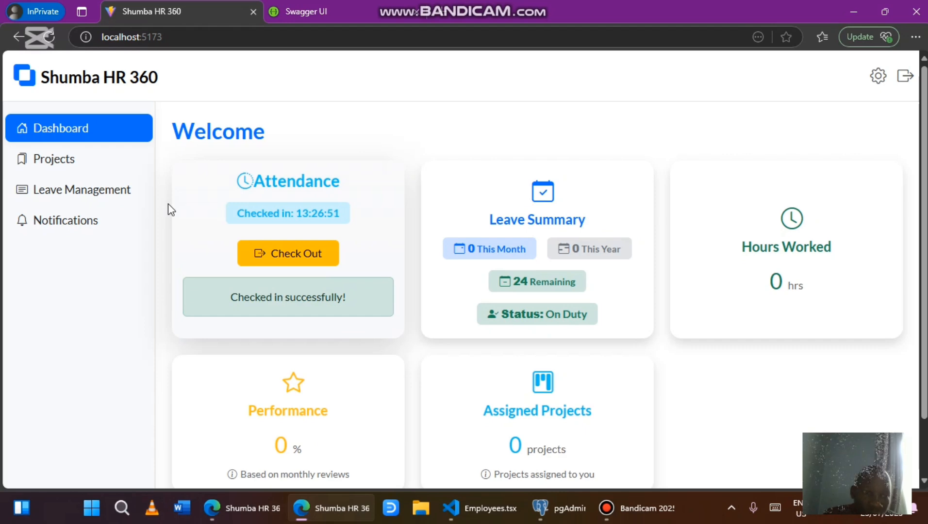
{"action": "left_click", "coordinate": [90, 168]}
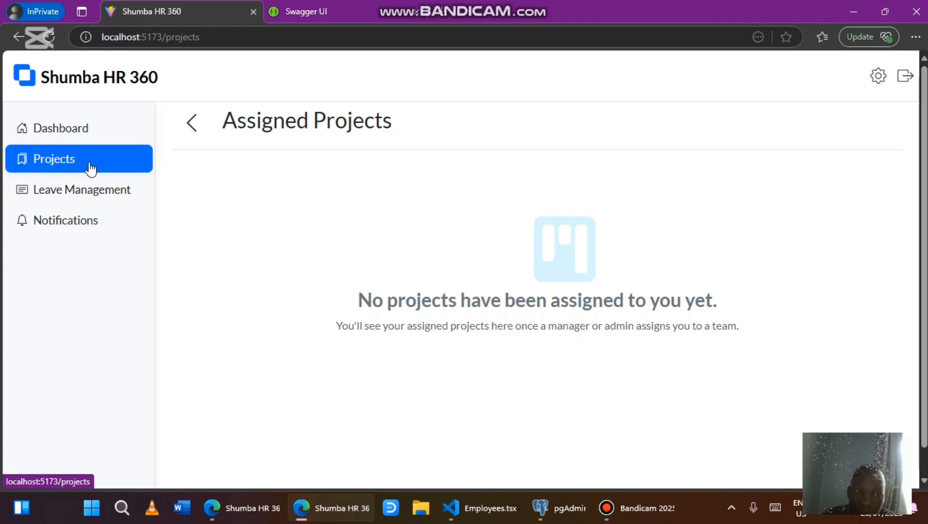
Open Leave Management, start a new leave request, and choose Sick as the leave type
{"action": "left_click", "coordinate": [65, 206]}
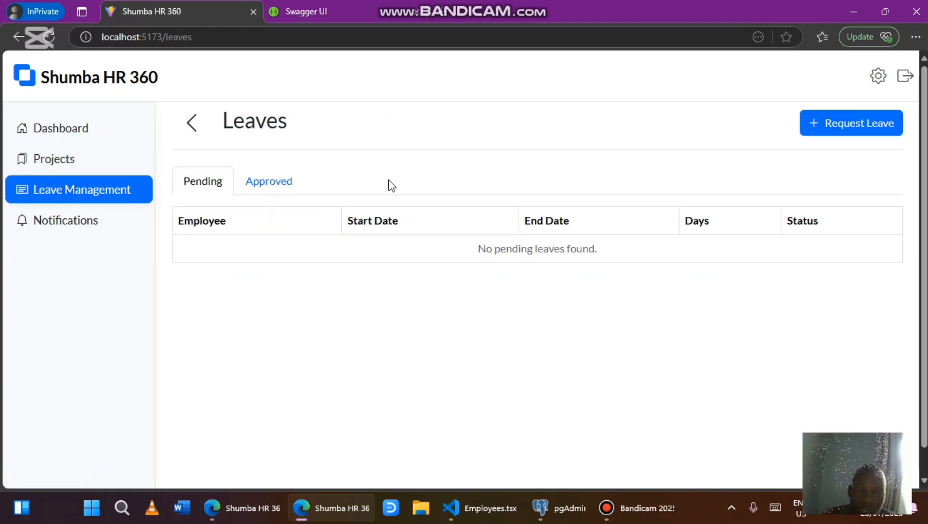
{"action": "left_click", "coordinate": [280, 194]}
{"action": "left_click", "coordinate": [204, 194]}
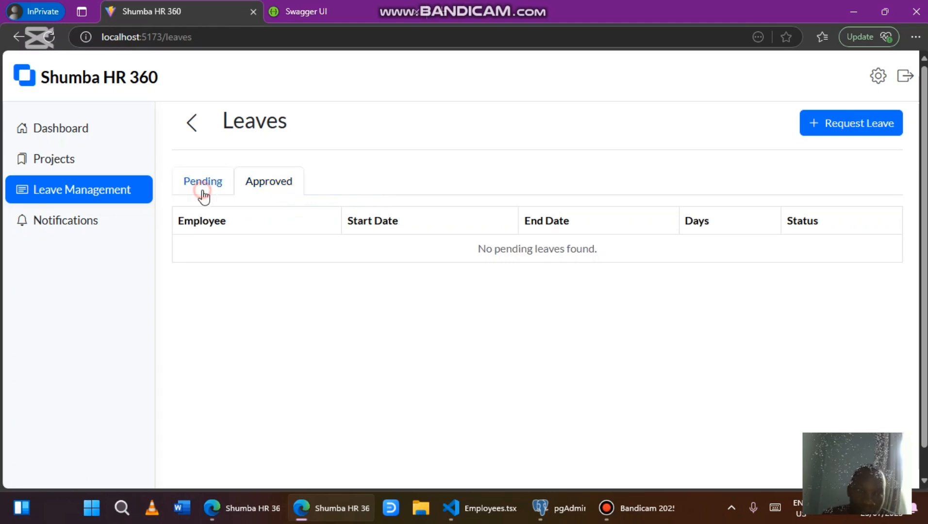
{"action": "left_click", "coordinate": [823, 123]}
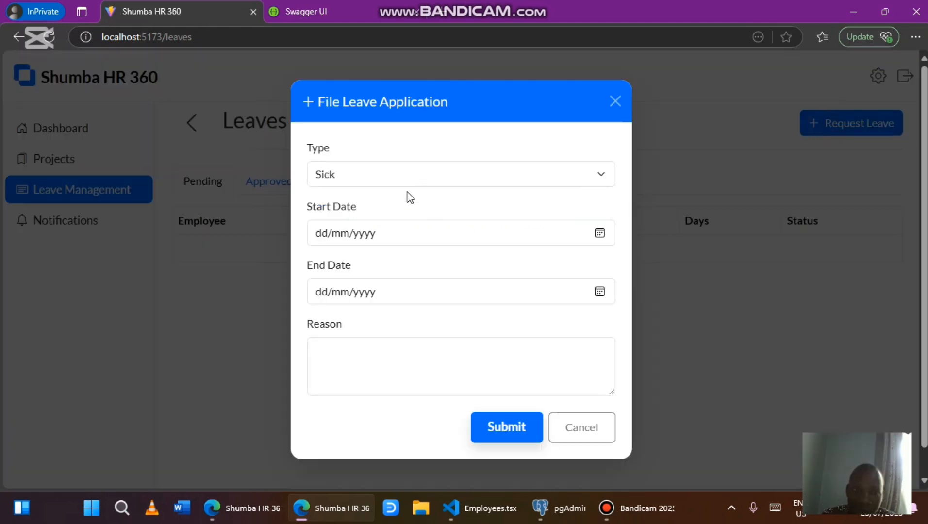
{"action": "left_click", "coordinate": [542, 178]}
{"action": "left_click", "coordinate": [475, 201]}
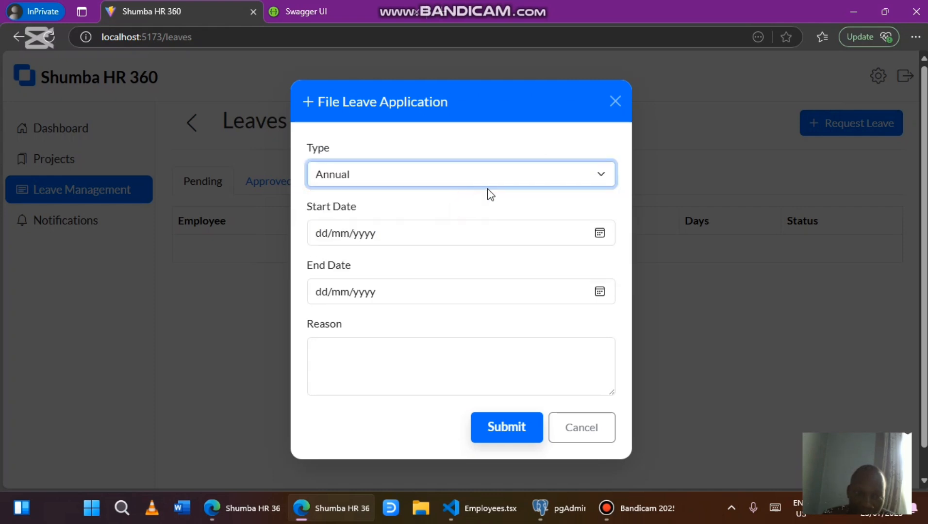
{"action": "left_click", "coordinate": [509, 185]}
{"action": "left_click", "coordinate": [472, 220]}
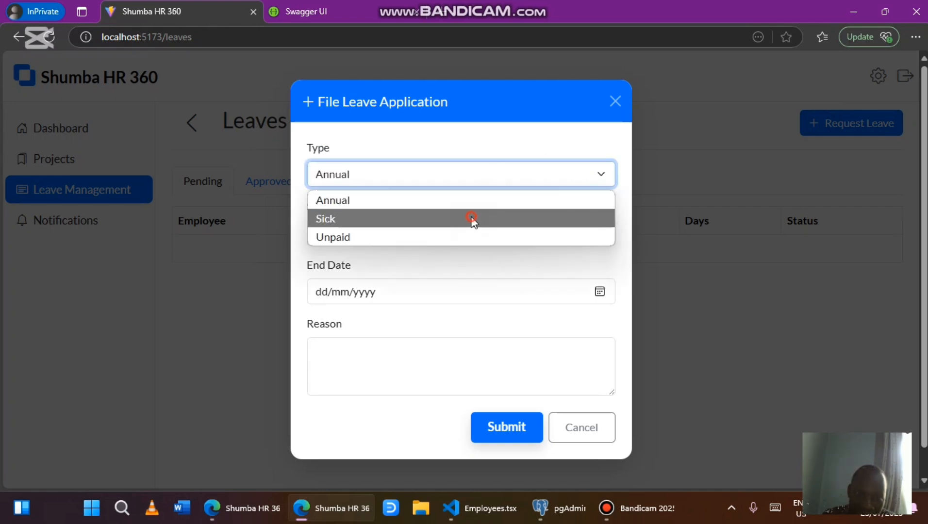
Set dates 27/07/2025 to 29/07/2025, give reason 'I am sick!!!!', and submit
{"action": "left_click", "coordinate": [589, 234]}
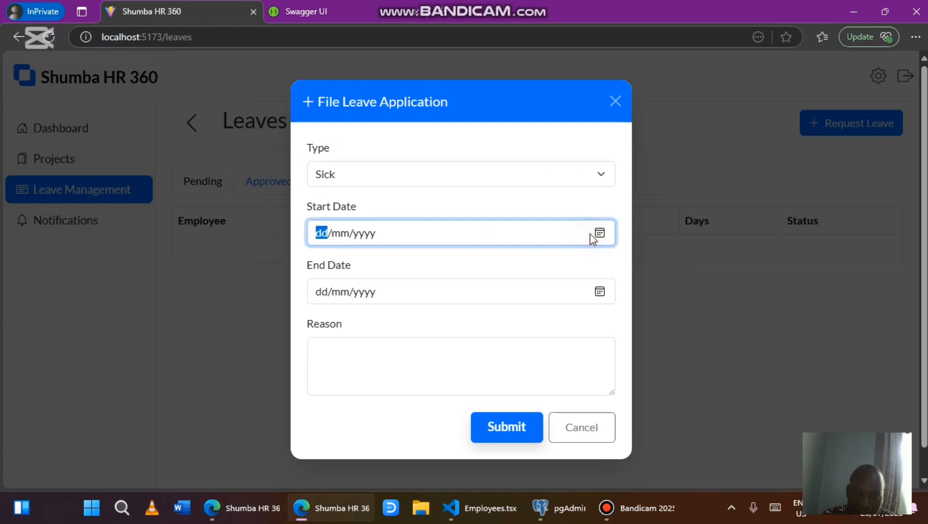
{"action": "left_click", "coordinate": [599, 234]}
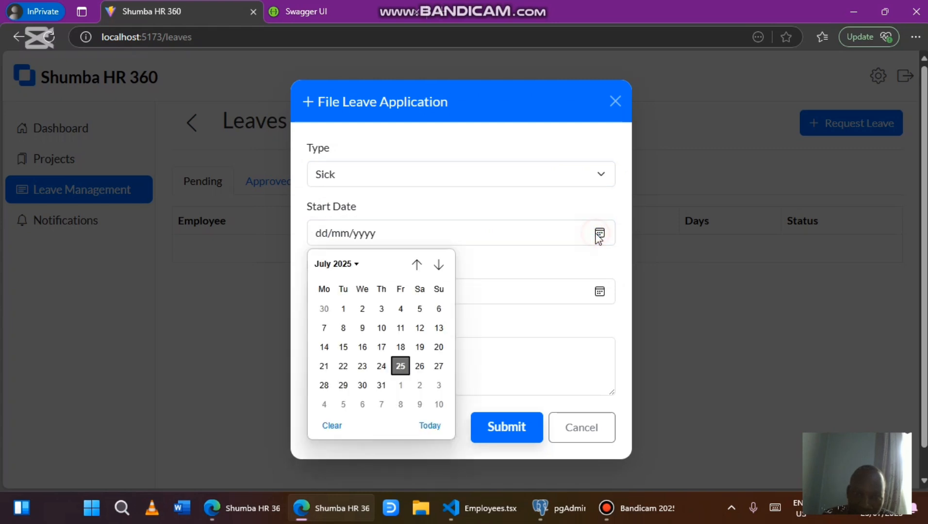
{"action": "left_click", "coordinate": [439, 366]}
{"action": "left_click", "coordinate": [600, 291]}
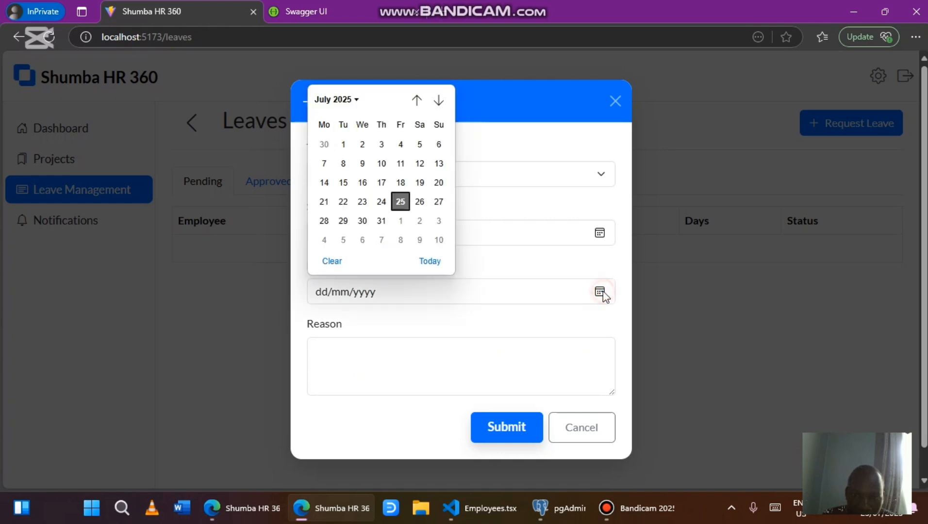
{"action": "left_click", "coordinate": [343, 220]}
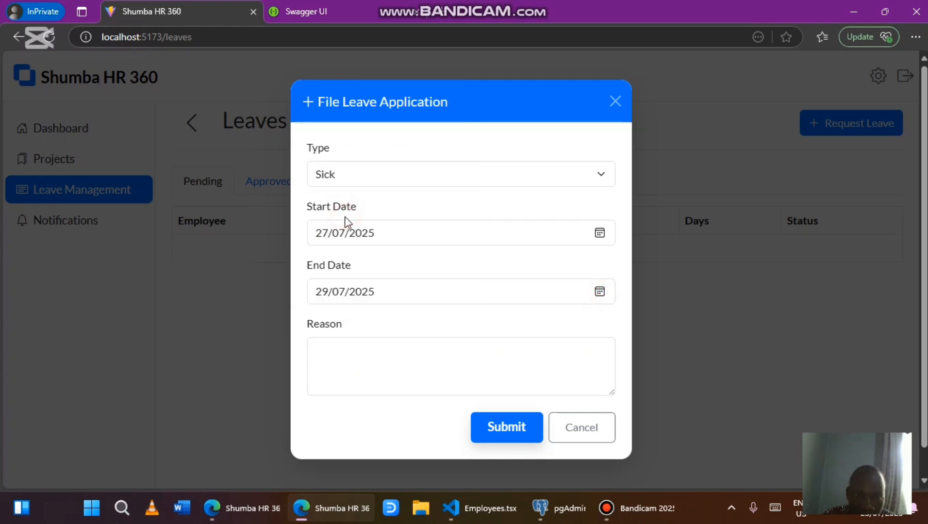
{"action": "left_click", "coordinate": [316, 377]}
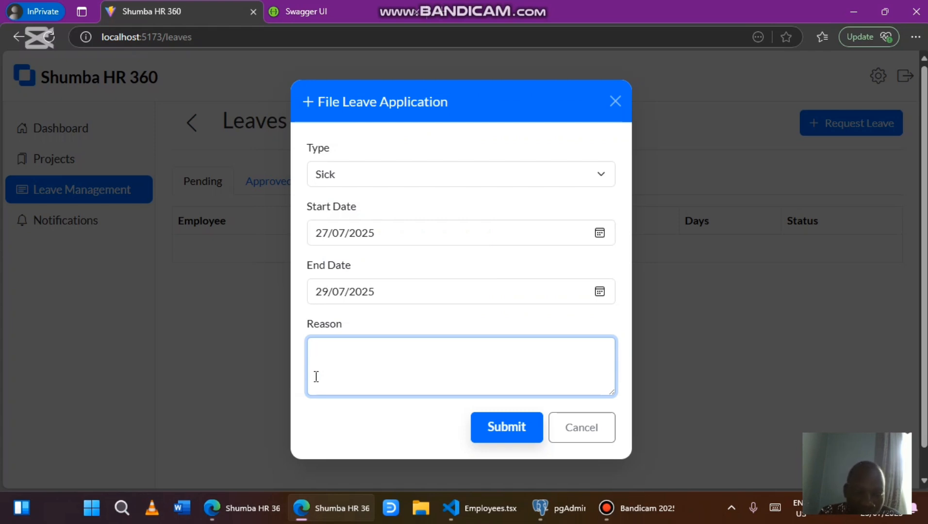
{"action": "type", "text": "I am sic"}
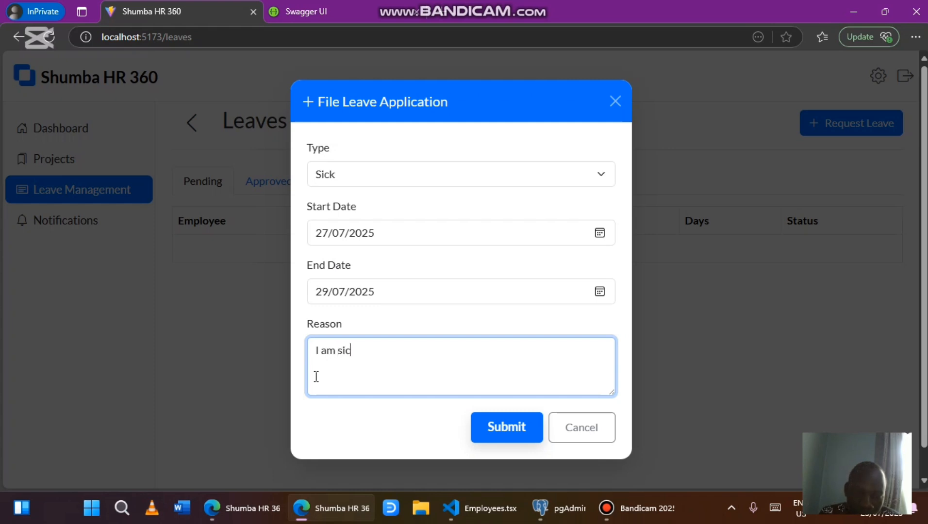
{"action": "type", "text": "k!!!!"}
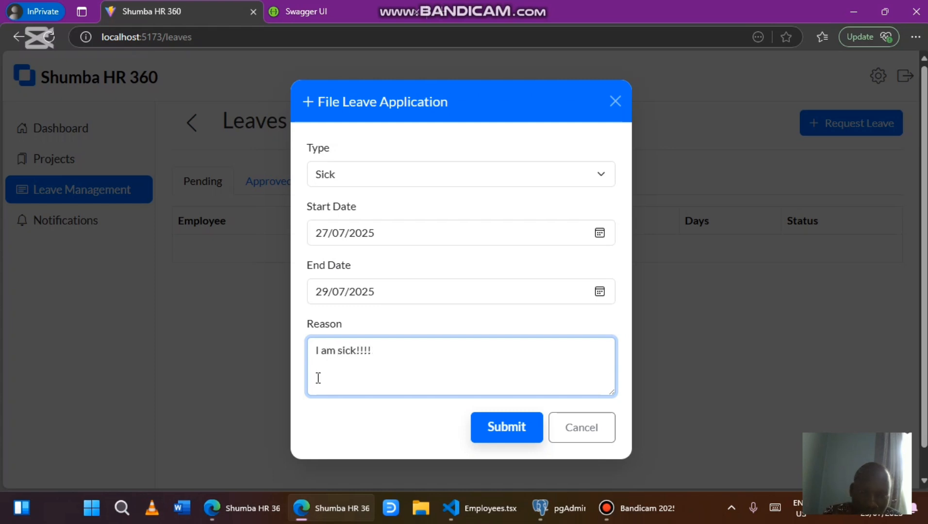
{"action": "left_click", "coordinate": [490, 425]}
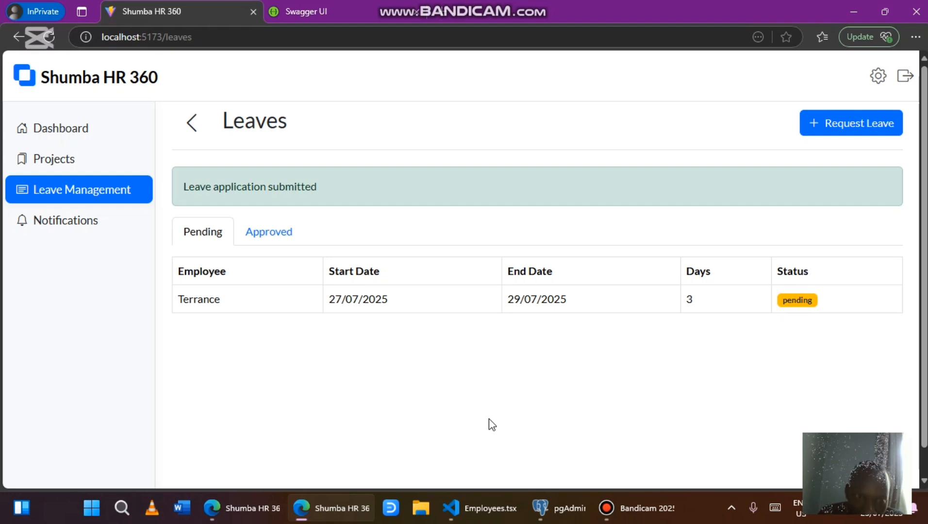
In the admin session, check notifications and open Leave Management showing the pending 27/07–29/07/2025 request
{"action": "left_click", "coordinate": [259, 508]}
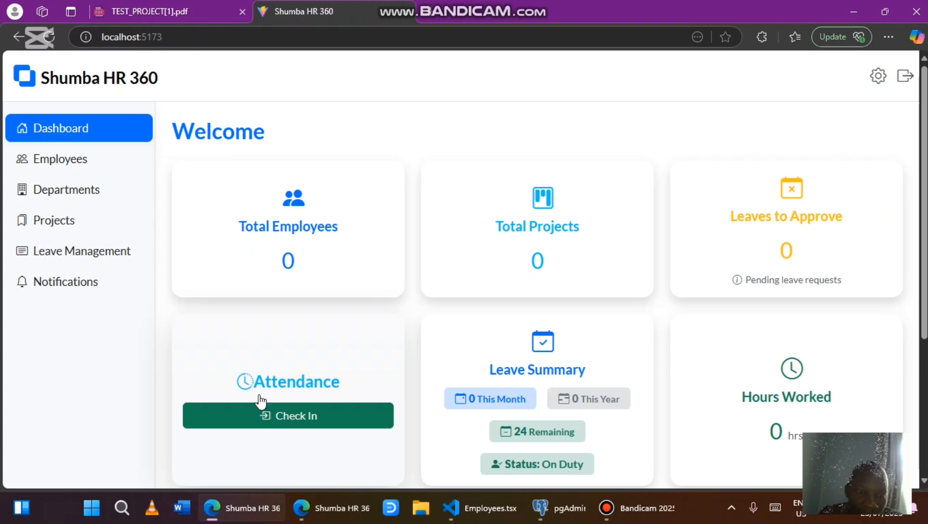
{"action": "left_click", "coordinate": [109, 289]}
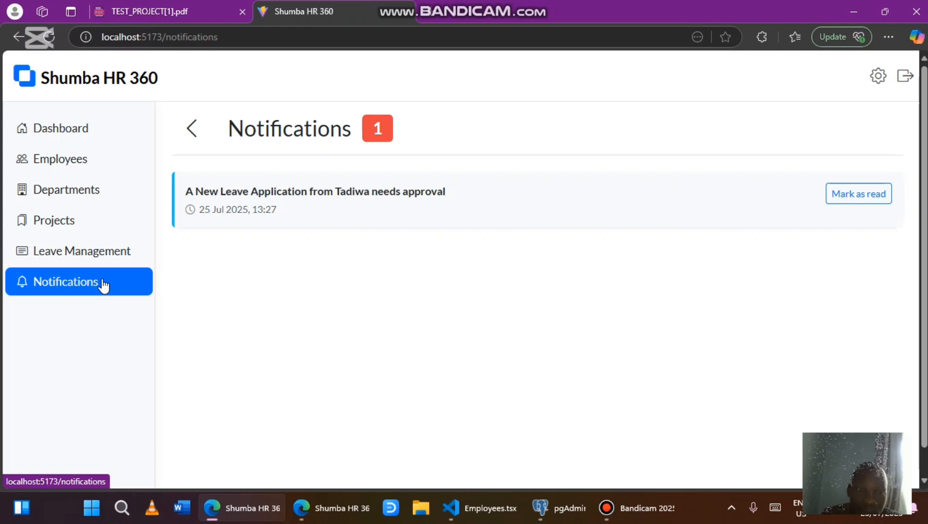
{"action": "left_click", "coordinate": [307, 516]}
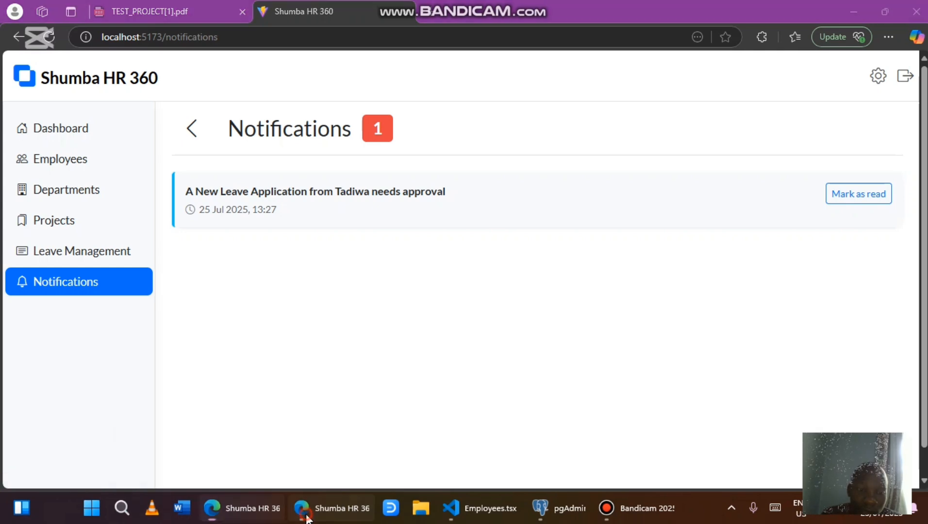
{"action": "left_click", "coordinate": [307, 517]}
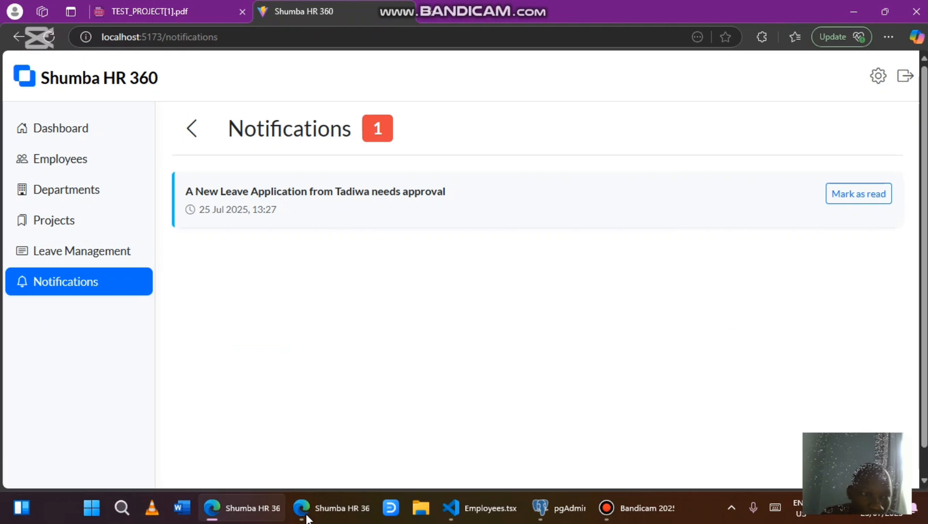
{"action": "left_click", "coordinate": [87, 253]}
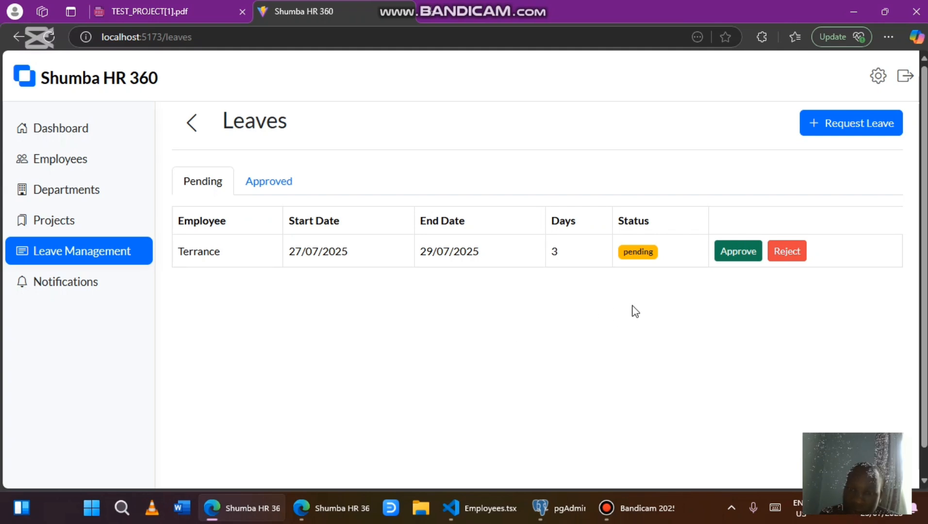
Approve the 27/07/2025–29/07/2025 leave request and confirm it under the Approved tab
{"action": "left_click", "coordinate": [734, 262]}
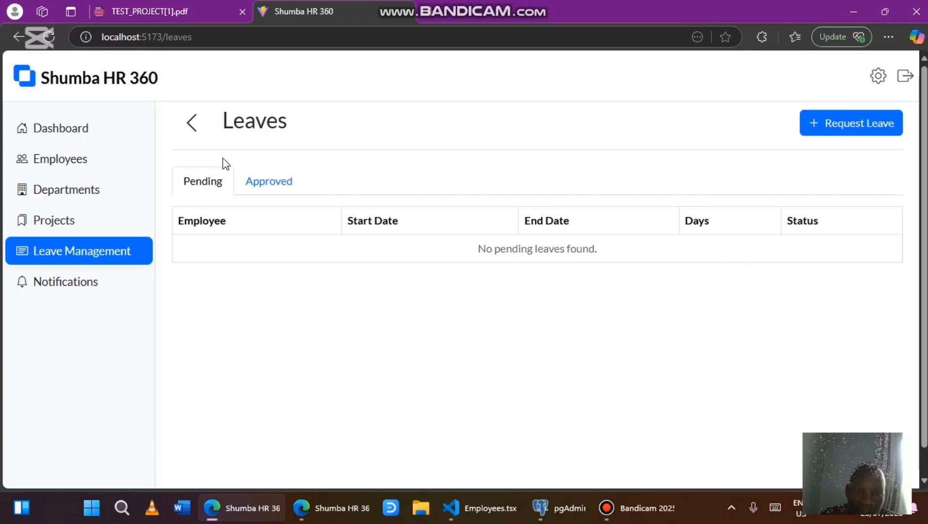
{"action": "left_click", "coordinate": [249, 175]}
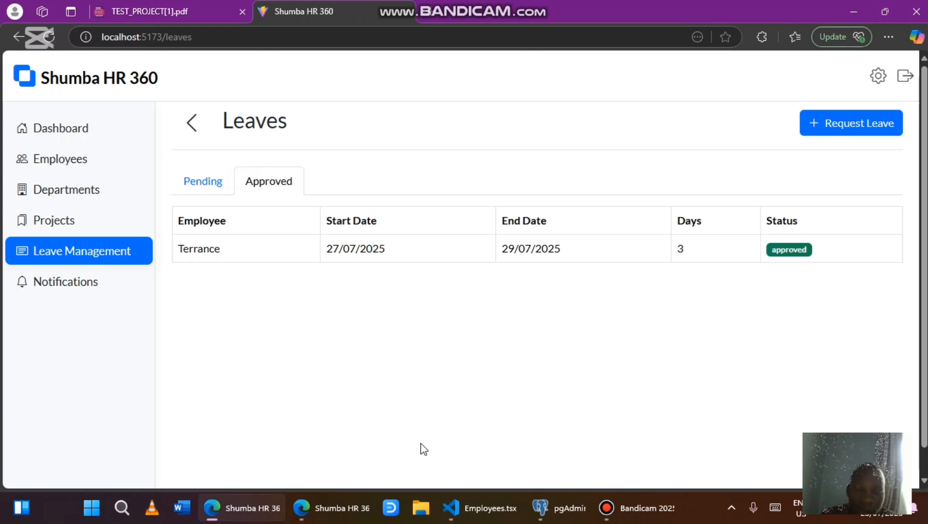
{"action": "left_click", "coordinate": [335, 509]}
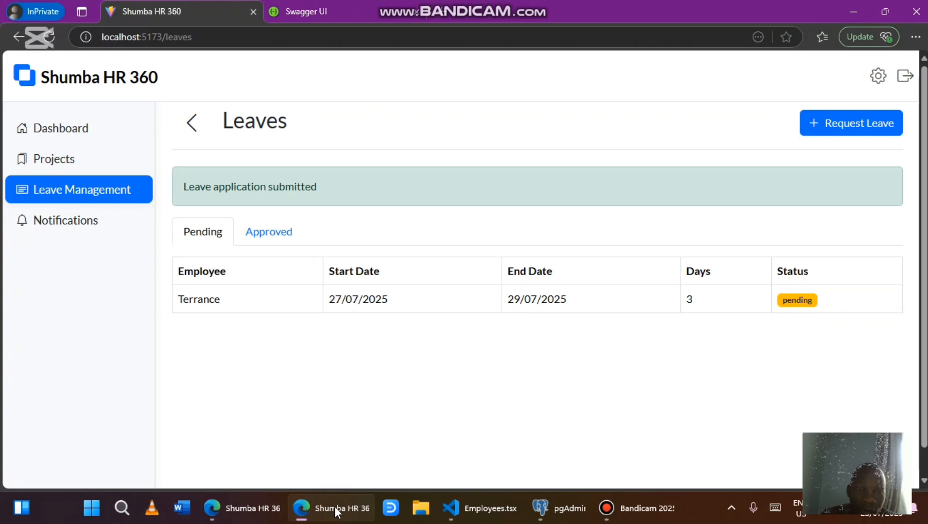
As the employee, read the approval notification and confirm the leave appears under Approved
{"action": "left_click", "coordinate": [96, 221]}
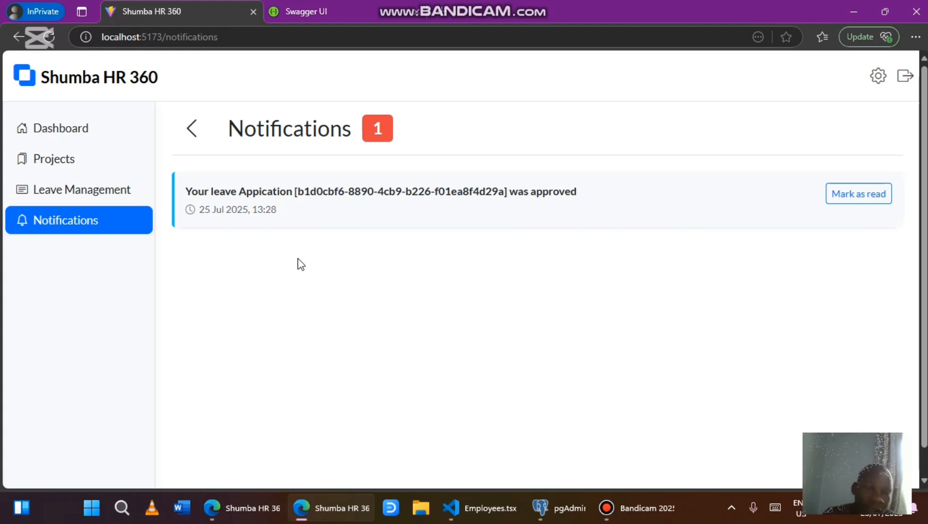
{"action": "left_click", "coordinate": [108, 199]}
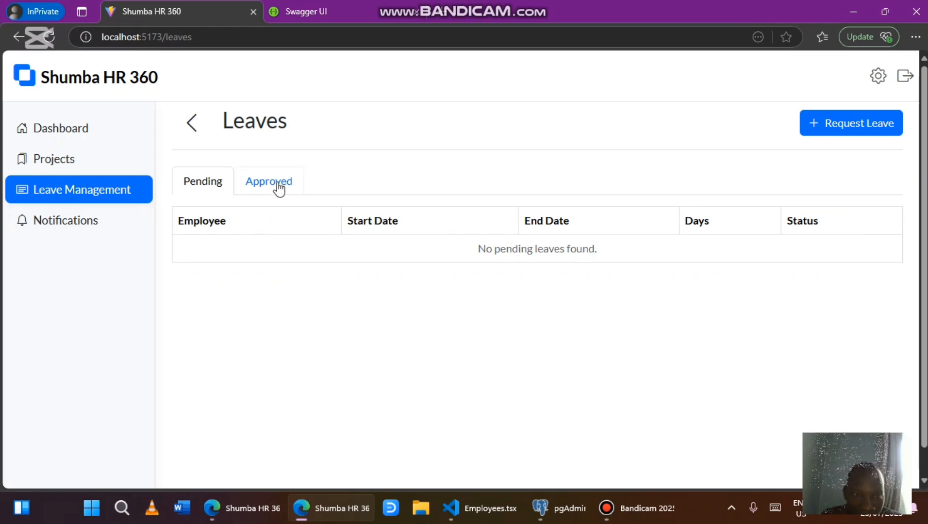
{"action": "left_click", "coordinate": [278, 186]}
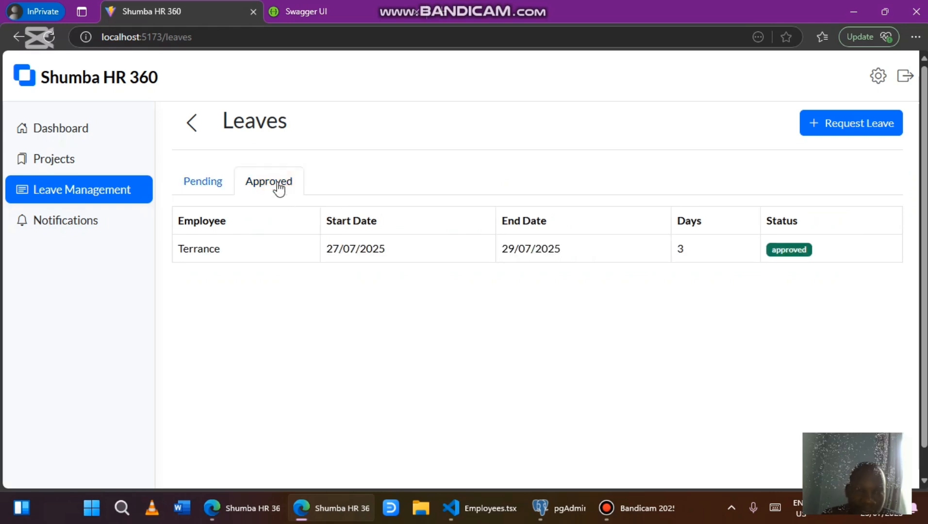
Open the employee's Assigned Projects page, which still lists no projects
{"action": "left_click", "coordinate": [222, 503]}
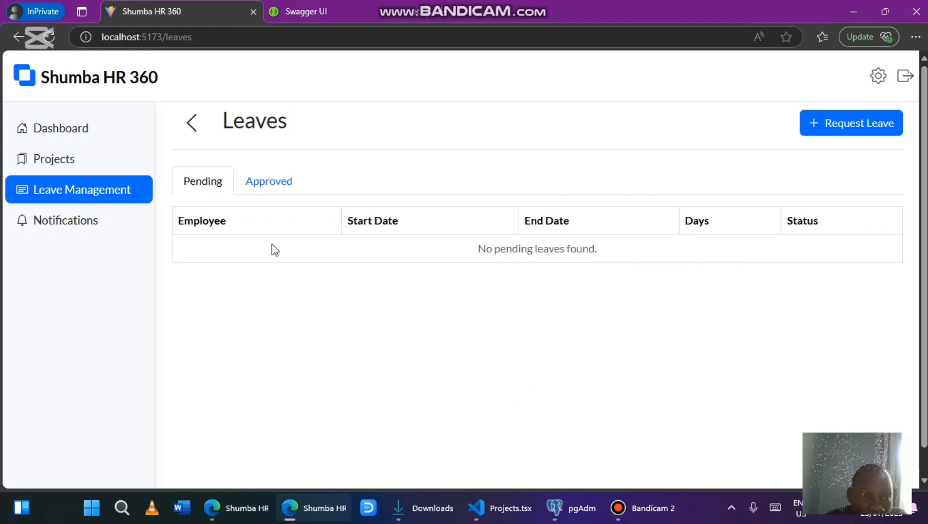
{"action": "left_click", "coordinate": [129, 160]}
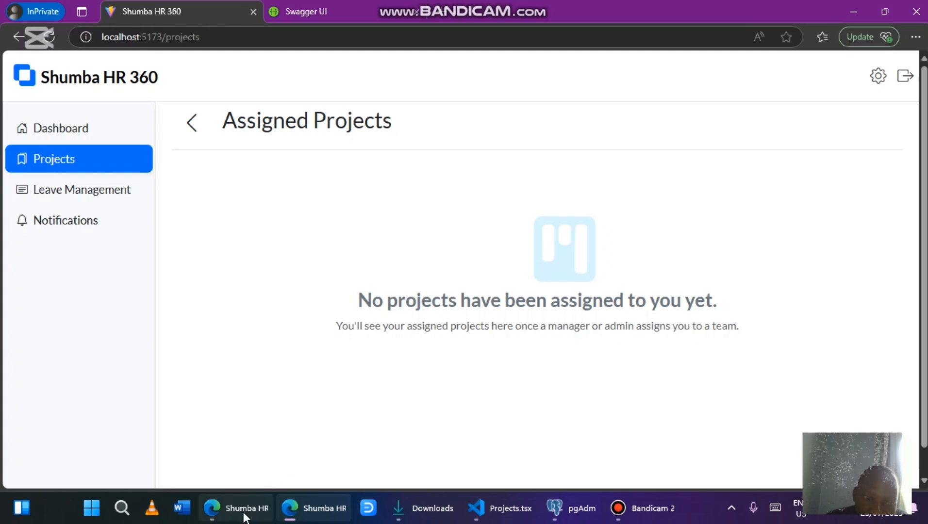
{"action": "mouse_move", "coordinate": [244, 518]}
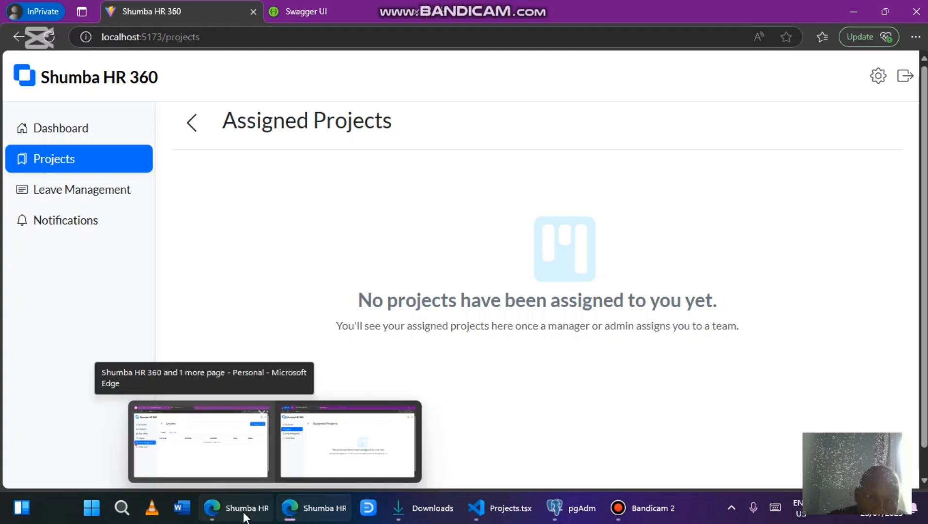
As admin, start a POS System project described as a point of sale for a small business in Bindura
{"action": "left_click", "coordinate": [244, 516]}
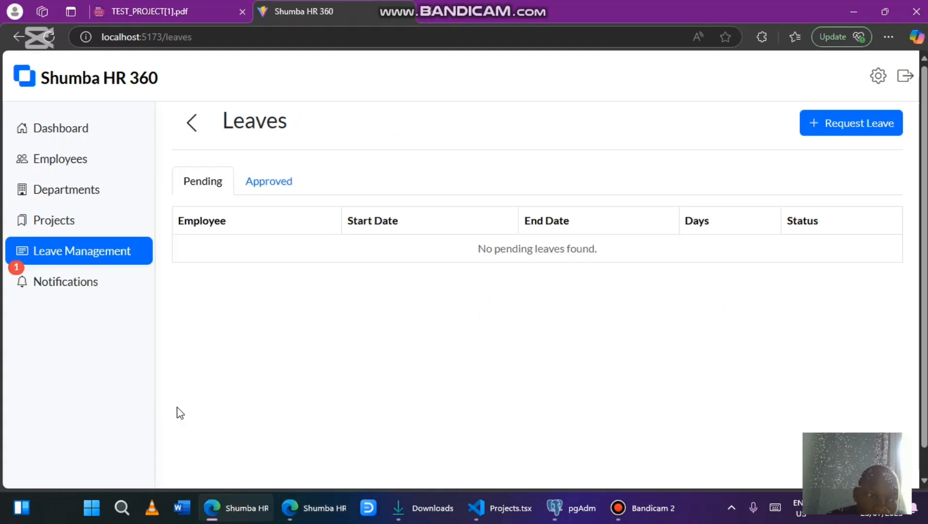
{"action": "left_click", "coordinate": [86, 233]}
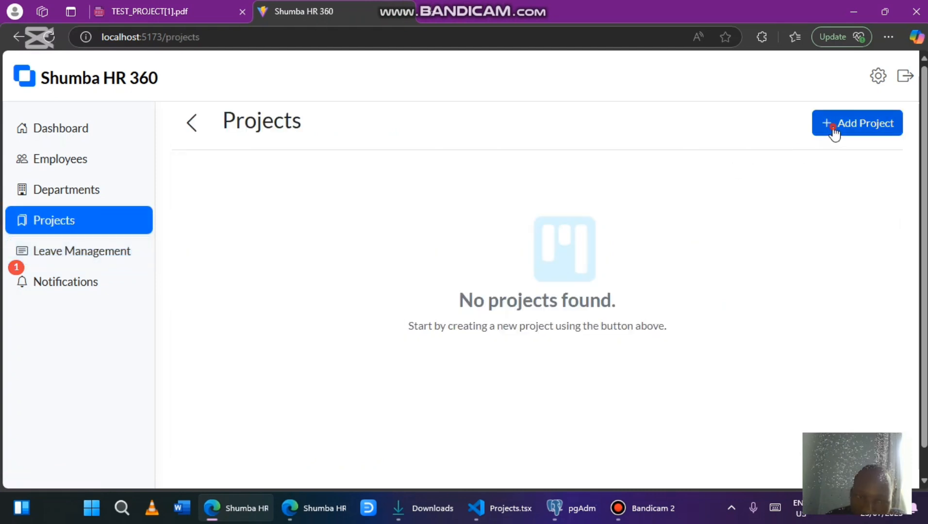
{"action": "left_click", "coordinate": [832, 129]}
{"action": "left_click", "coordinate": [335, 175]}
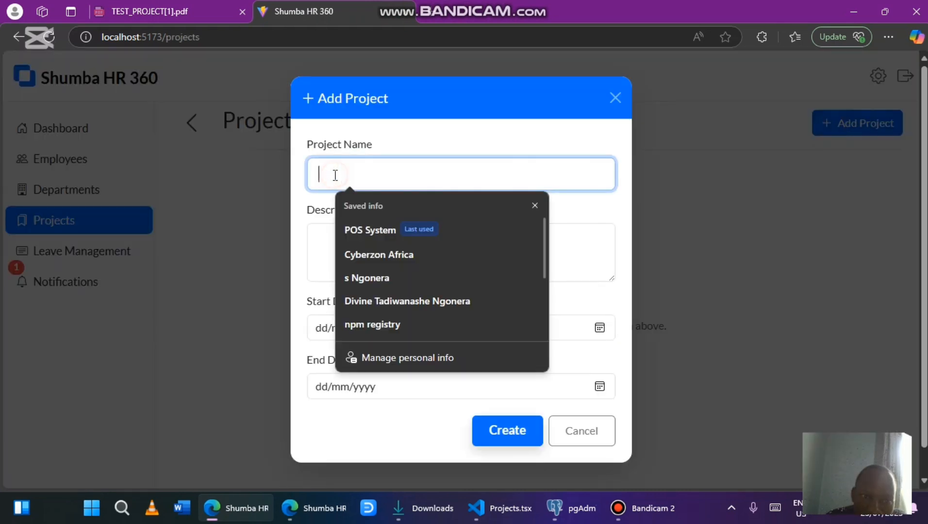
{"action": "left_click", "coordinate": [357, 230]}
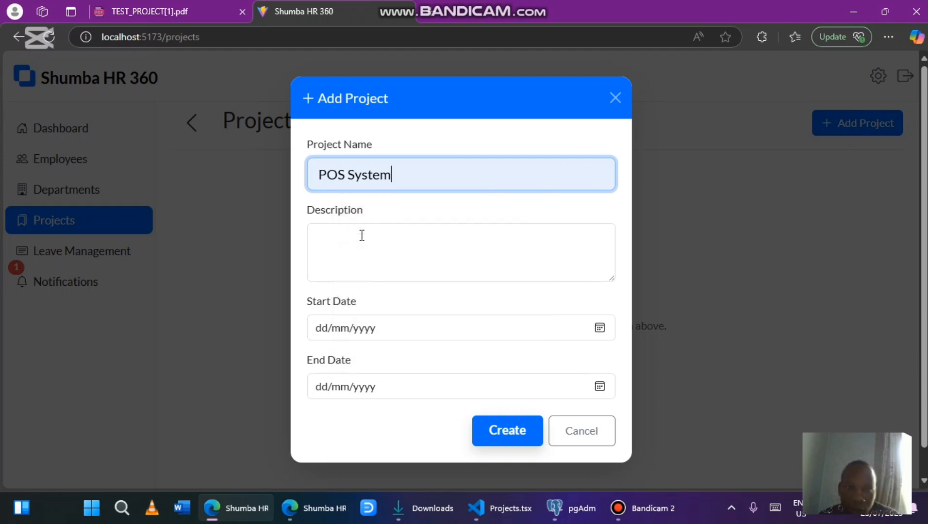
{"action": "left_click", "coordinate": [355, 255]}
{"action": "type", "text": "create"}
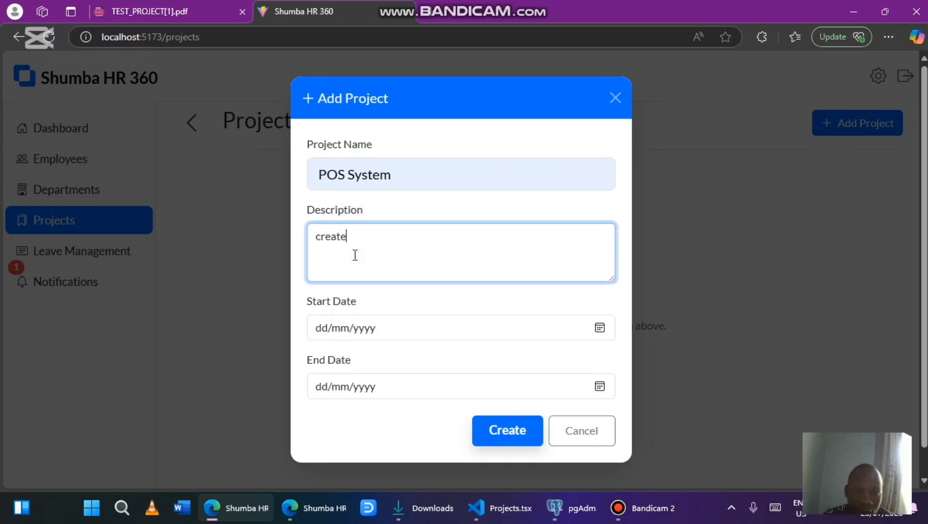
{"action": "type", "text": " a p"}
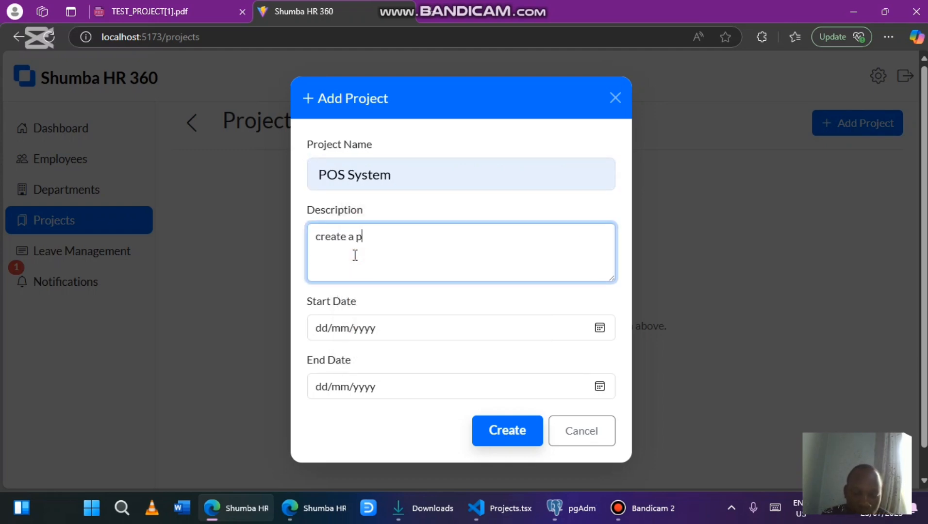
{"action": "type", "text": "oint of sal"}
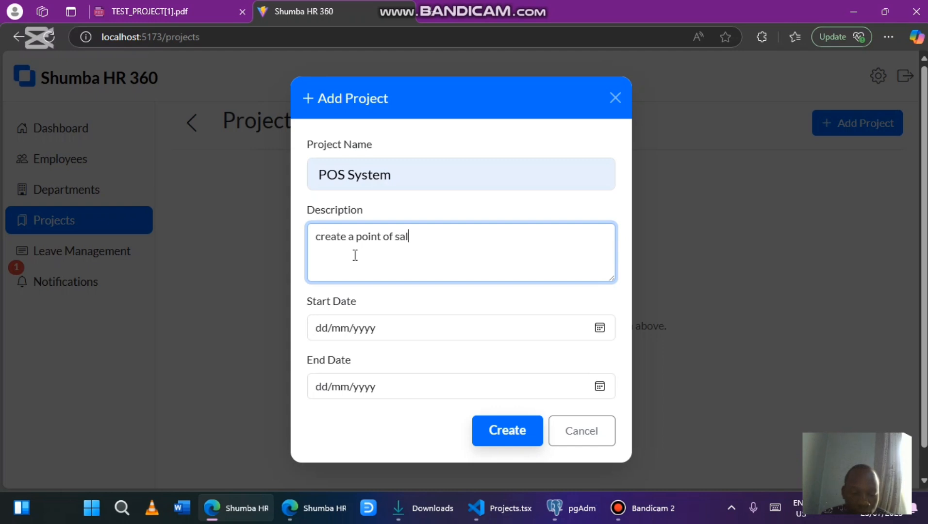
{"action": "type", "text": "e for a "}
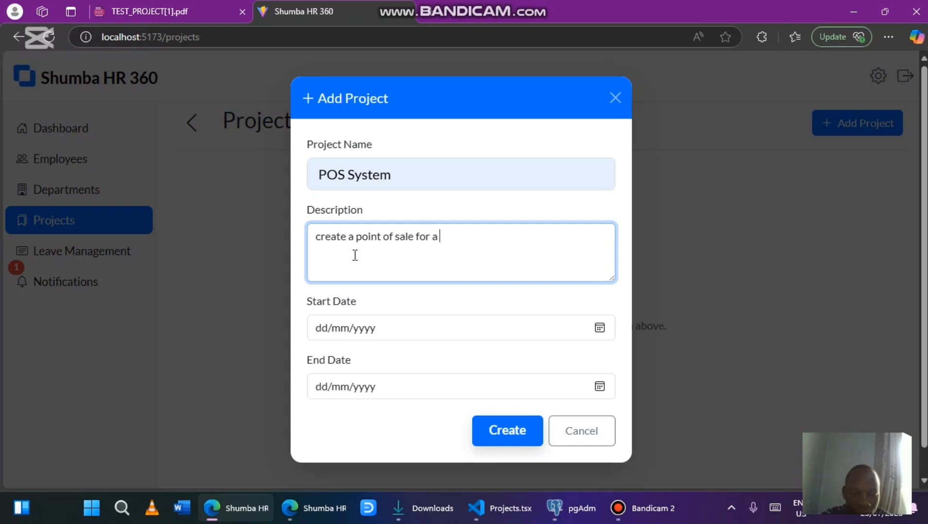
{"action": "type", "text": "small bu"}
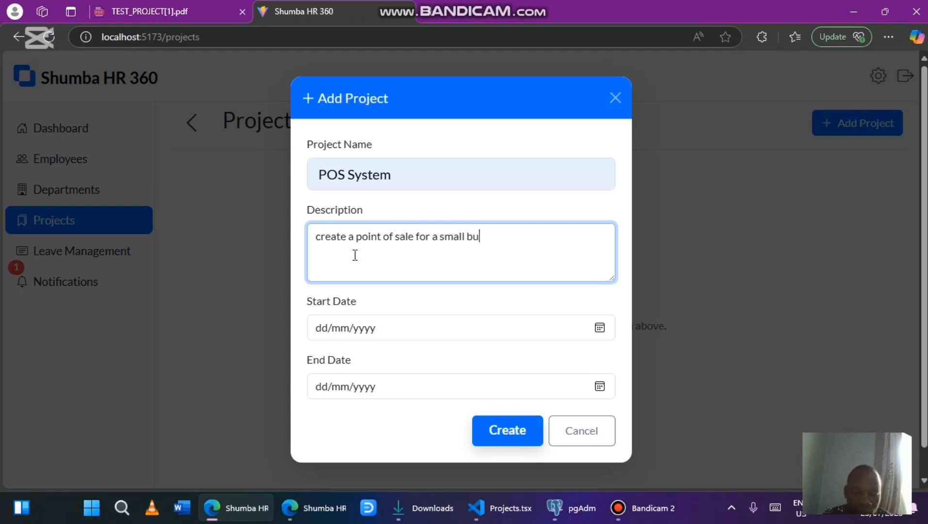
{"action": "type", "text": "siness iin "}
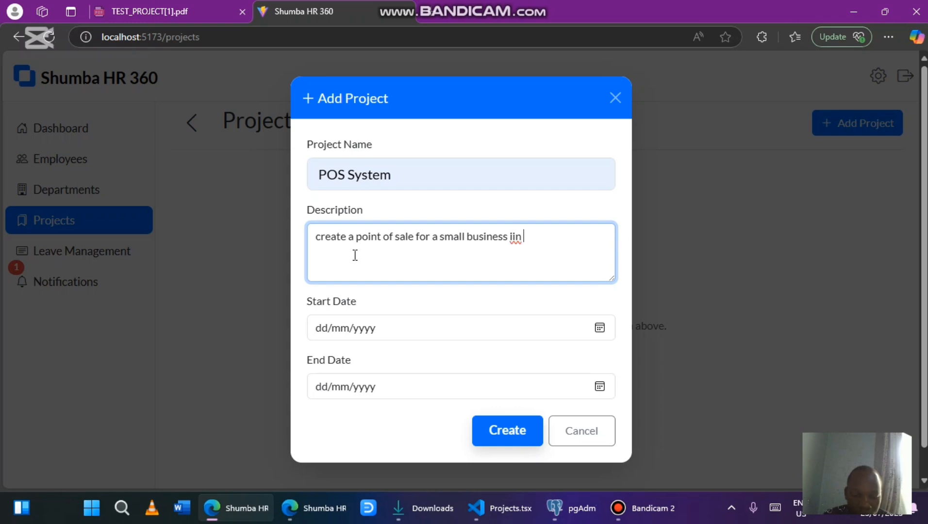
{"action": "type", "text": "Bindura"}
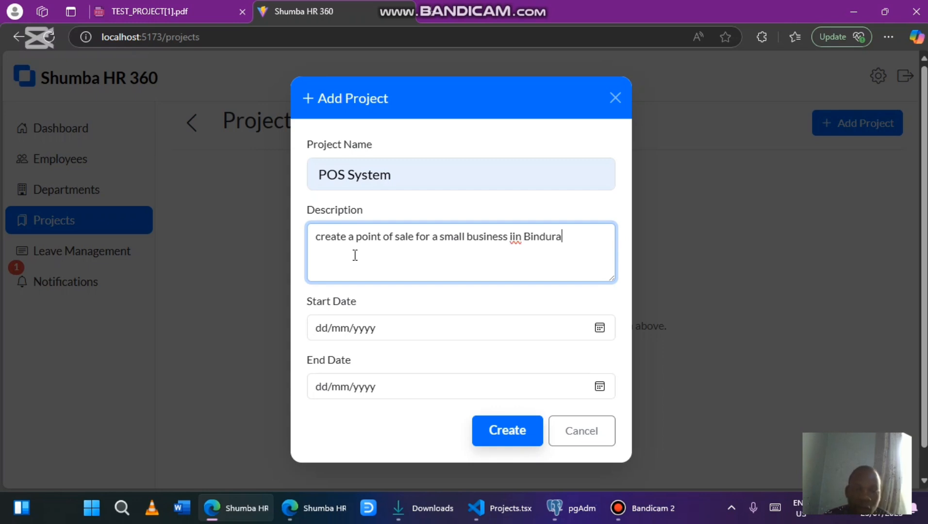
{"action": "left_click", "coordinate": [516, 236]}
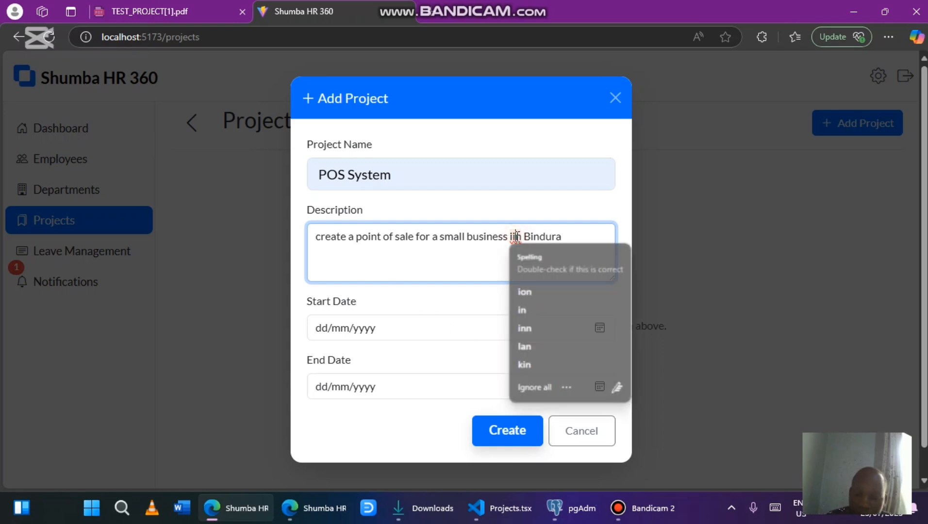
{"action": "key", "text": "BackSpace"}
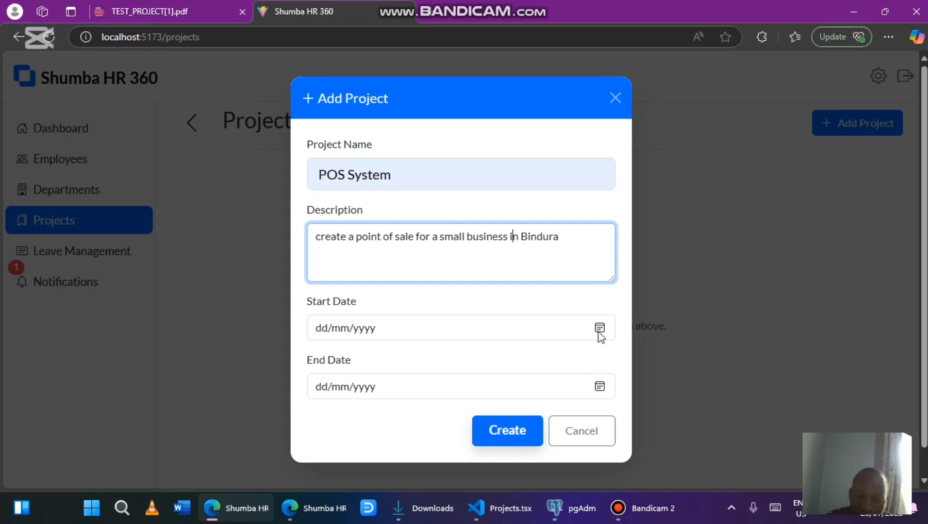
Set the project dates from 29/07/2025 to 10/08/2025 and create it
{"action": "left_click", "coordinate": [600, 330]}
{"action": "left_click", "coordinate": [345, 258]}
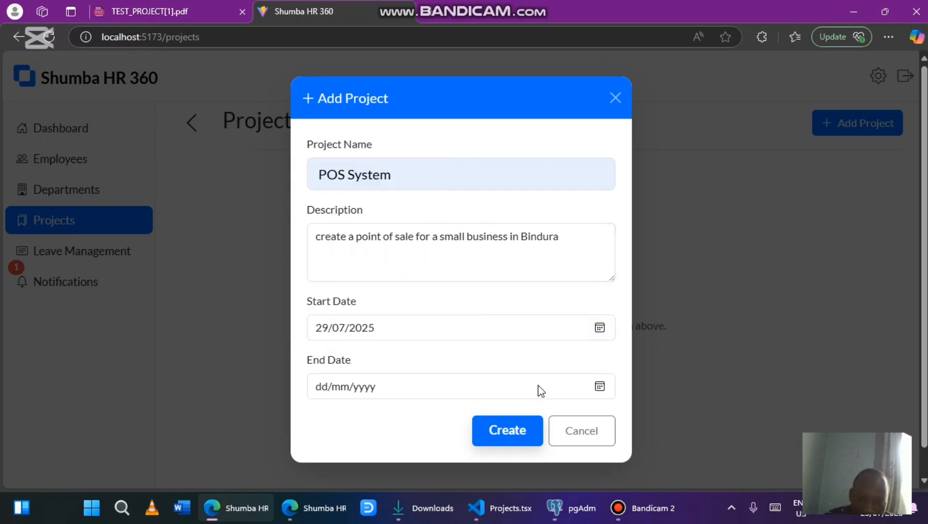
{"action": "left_click", "coordinate": [600, 386]}
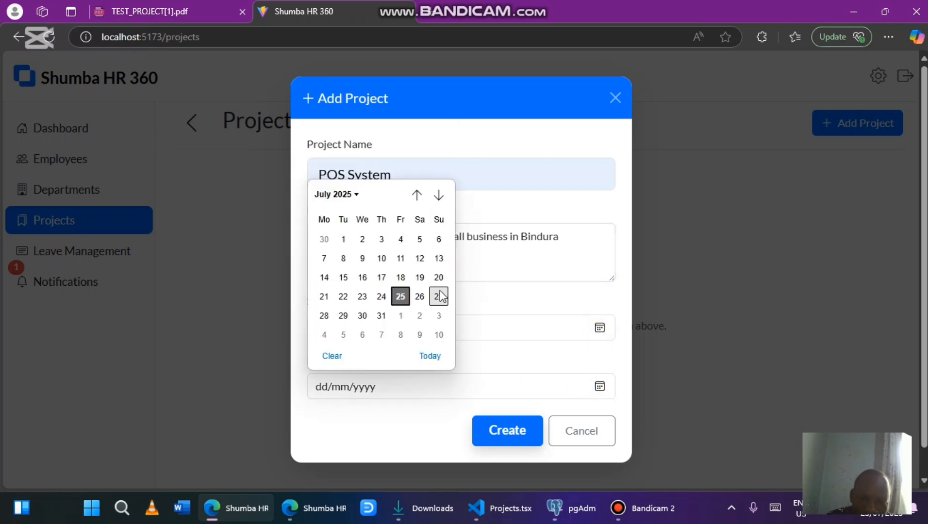
{"action": "scroll", "coordinate": [440, 335], "scroll_direction": "down", "scroll_amount": 1}
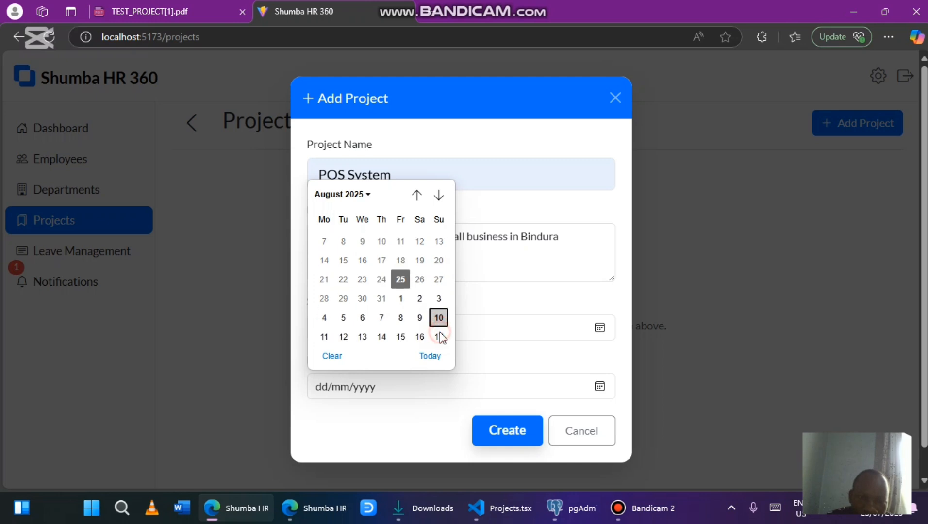
{"action": "left_click", "coordinate": [439, 318]}
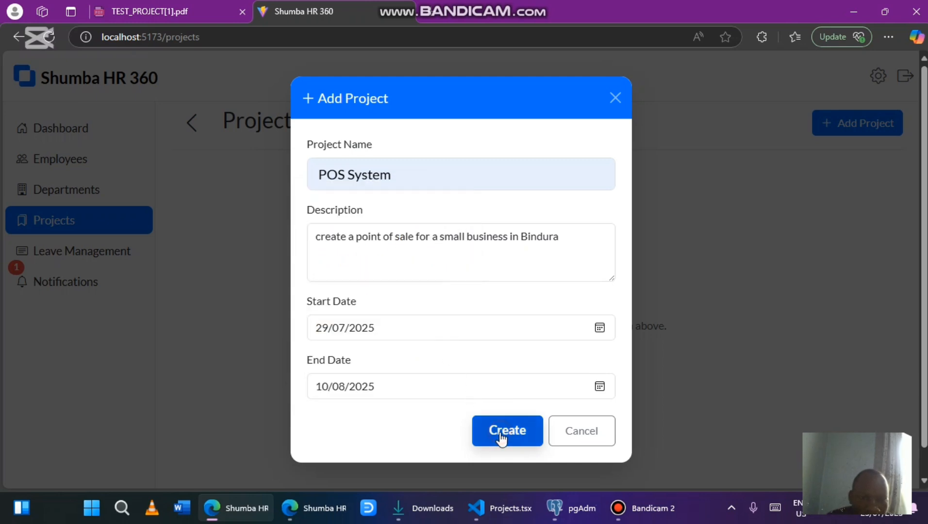
{"action": "left_click", "coordinate": [502, 438]}
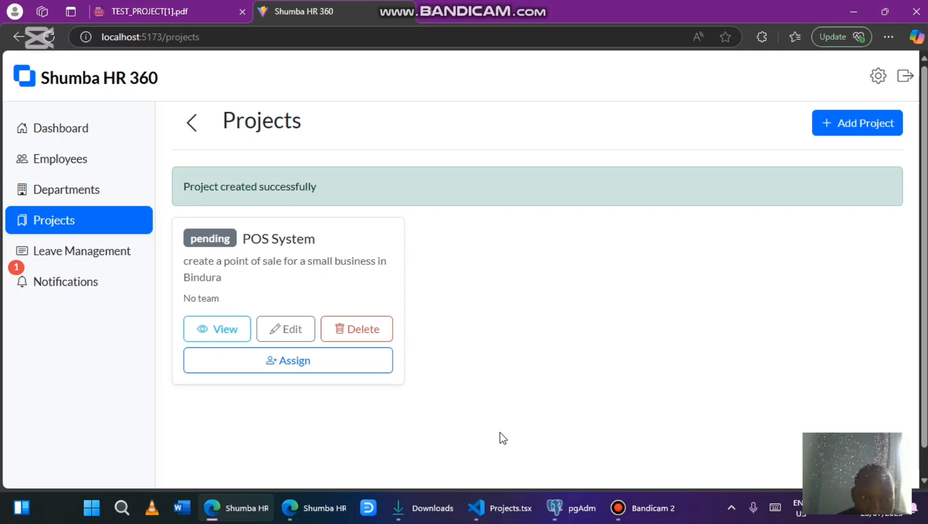
Inspect the POS System project's details and edit form without changes, then open its assignment form
{"action": "left_click", "coordinate": [229, 336]}
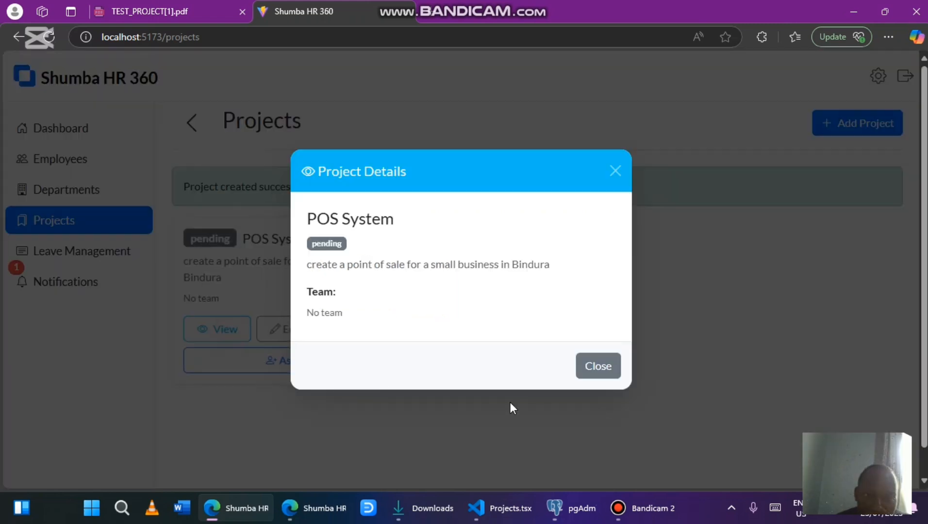
{"action": "left_click", "coordinate": [580, 361]}
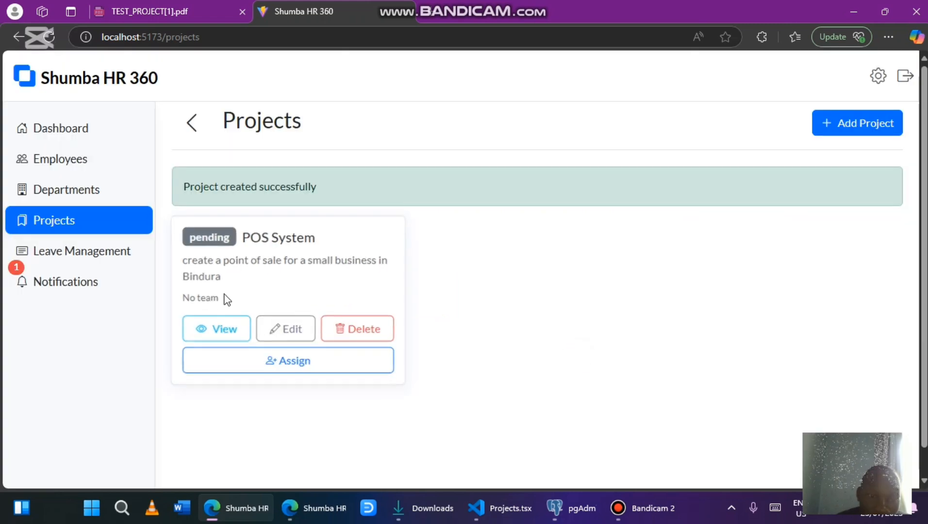
{"action": "left_click", "coordinate": [289, 329]}
{"action": "left_click", "coordinate": [567, 427]}
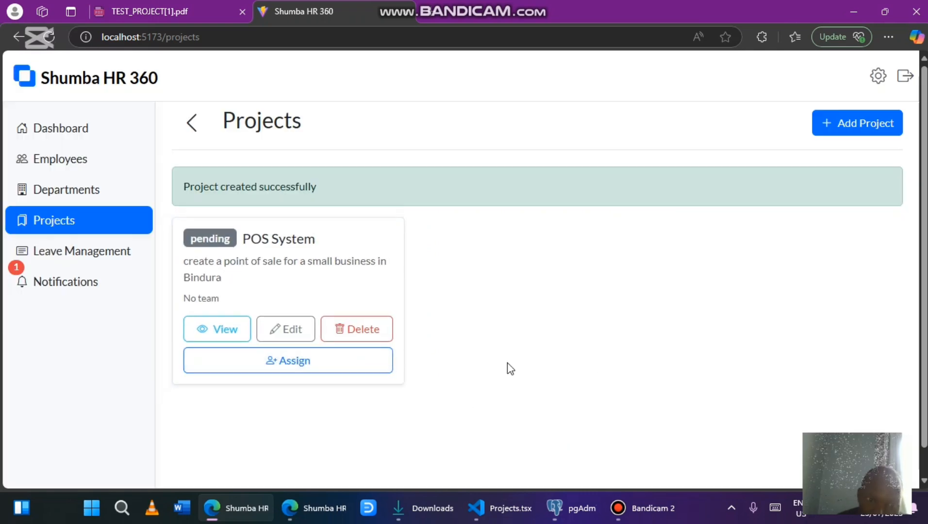
{"action": "left_click", "coordinate": [329, 369]}
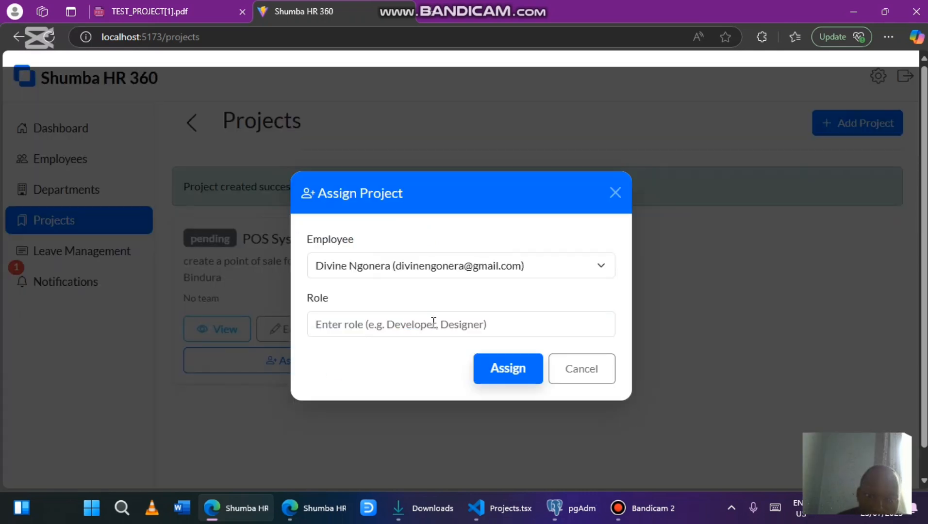
Assign POS System to the last-listed employee with the role Front-end
{"action": "left_click", "coordinate": [412, 267]}
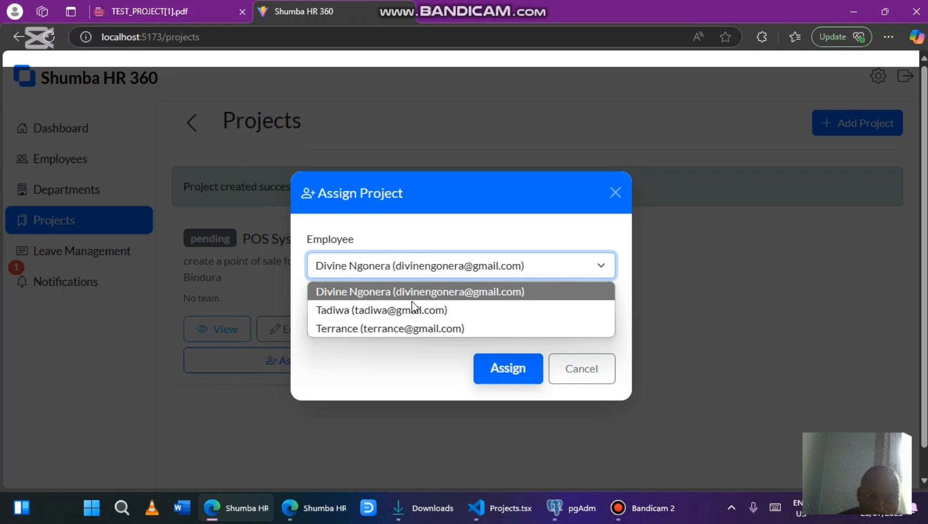
{"action": "left_click", "coordinate": [419, 332]}
{"action": "left_click", "coordinate": [378, 323]}
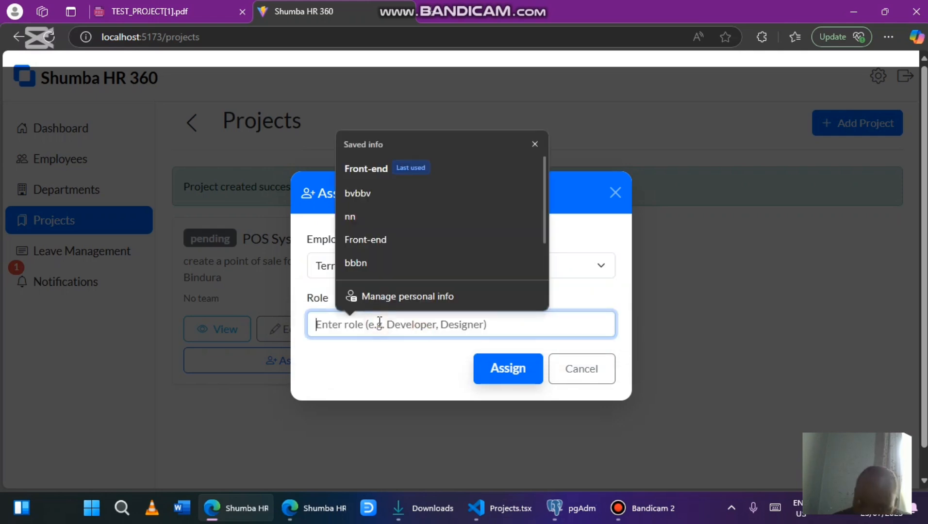
{"action": "left_click", "coordinate": [387, 180]}
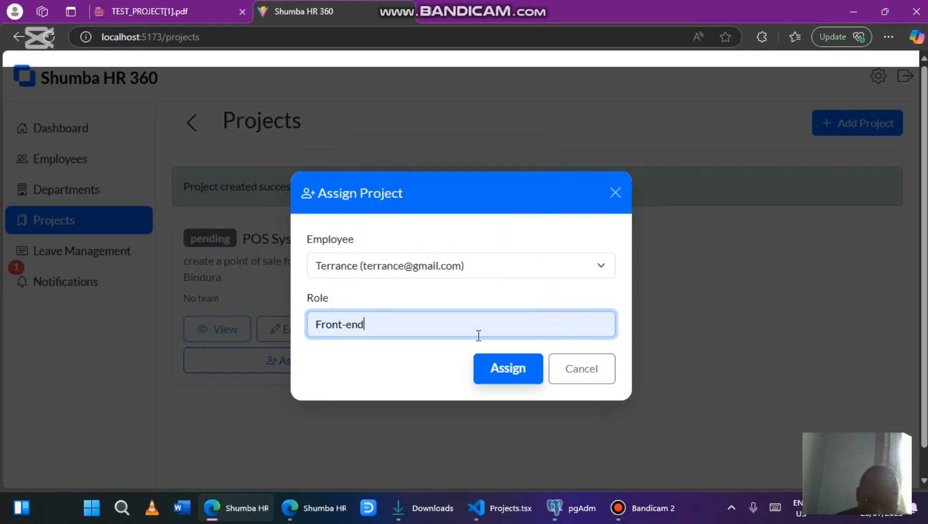
{"action": "left_click", "coordinate": [493, 368]}
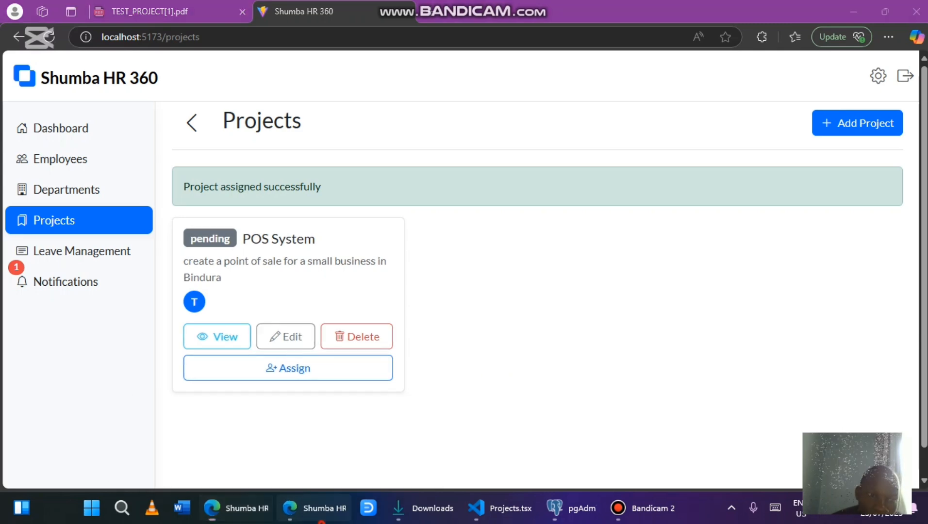
{"action": "left_click", "coordinate": [314, 508]}
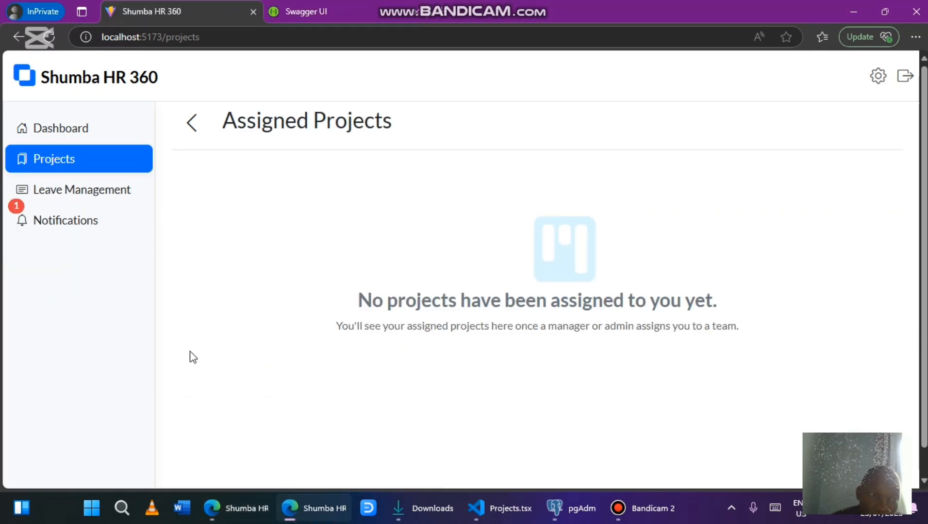
As the employee, check the assignment notification, the Projects page, and the dashboard showing 1 assigned project
{"action": "left_click", "coordinate": [89, 238]}
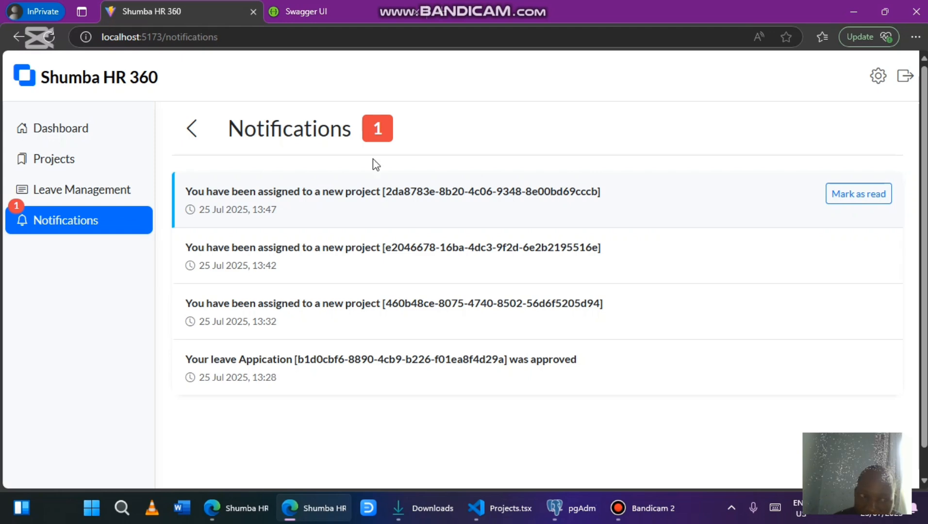
{"action": "left_click", "coordinate": [114, 170]}
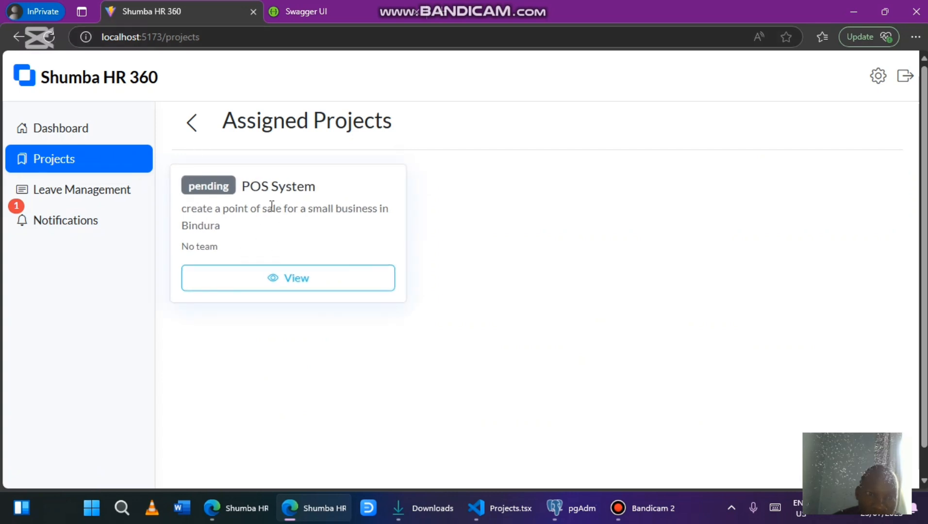
{"action": "left_click", "coordinate": [114, 140]}
{"action": "scroll", "coordinate": [452, 359], "scroll_direction": "down", "scroll_amount": 1}
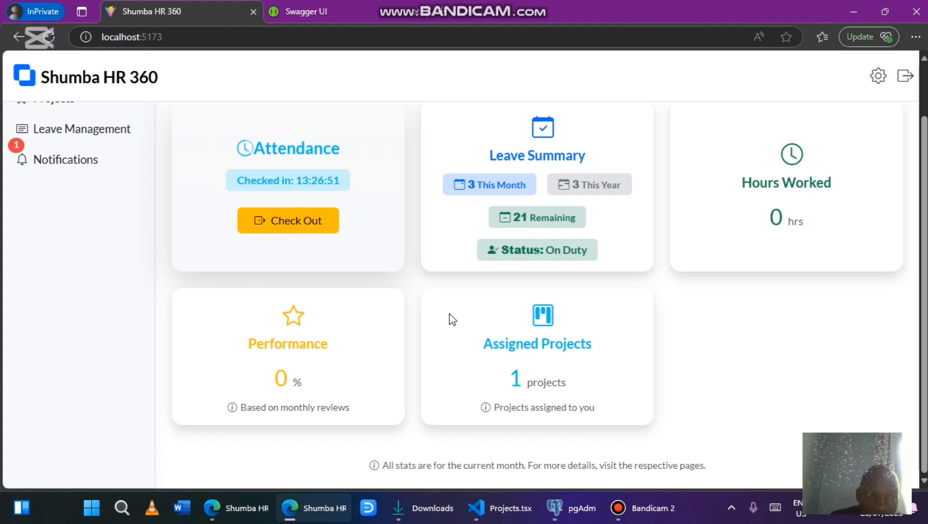
{"action": "scroll", "coordinate": [452, 319], "scroll_direction": "up", "scroll_amount": 2}
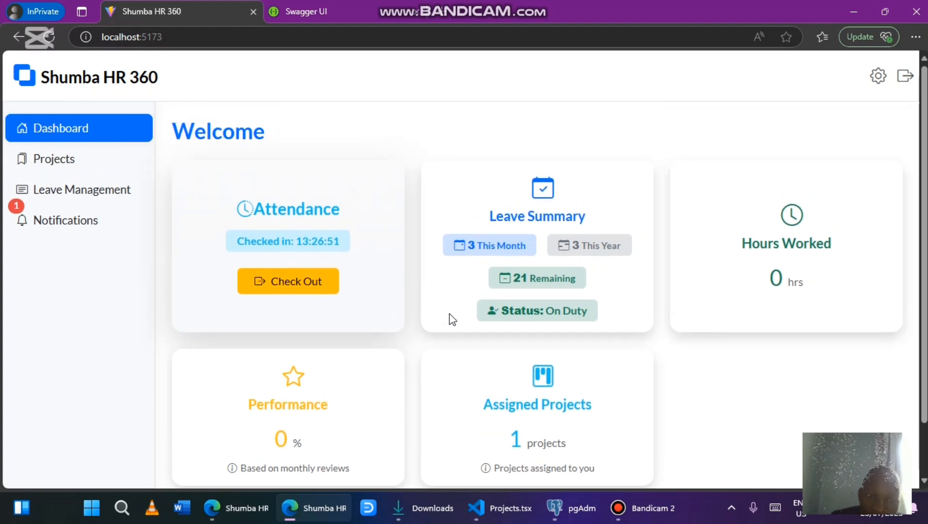
{"action": "scroll", "coordinate": [452, 319], "scroll_direction": "down", "scroll_amount": 1}
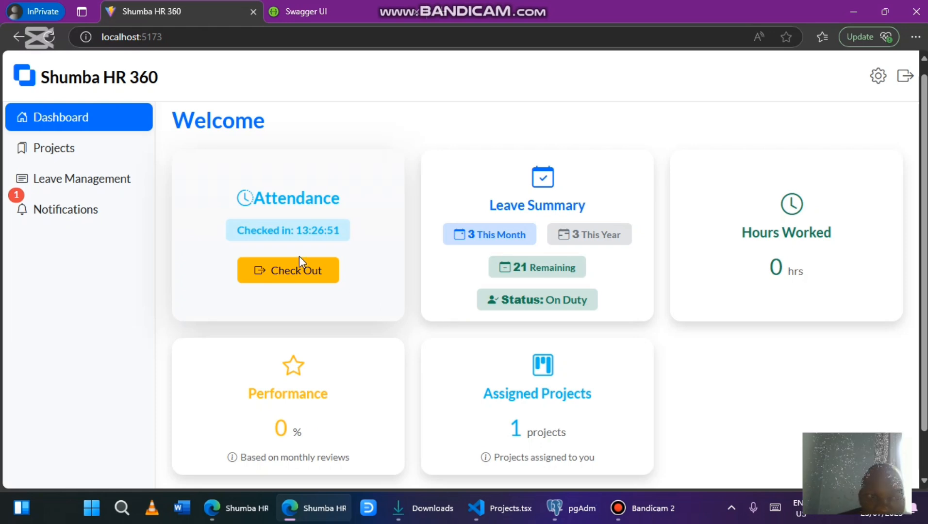
{"action": "scroll", "coordinate": [300, 258], "scroll_direction": "up", "scroll_amount": 1}
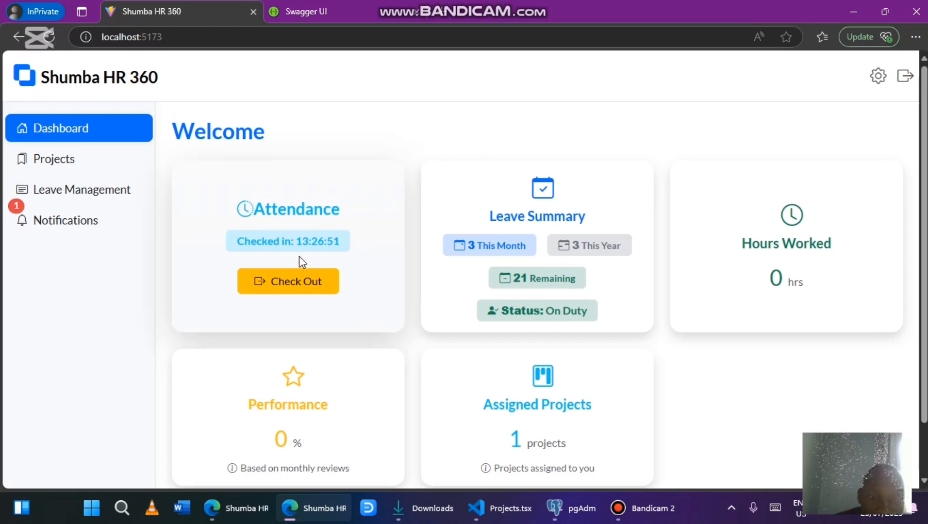
Return to the admin session's Employees page listing the admin and the IT software developer
{"action": "left_click", "coordinate": [237, 510]}
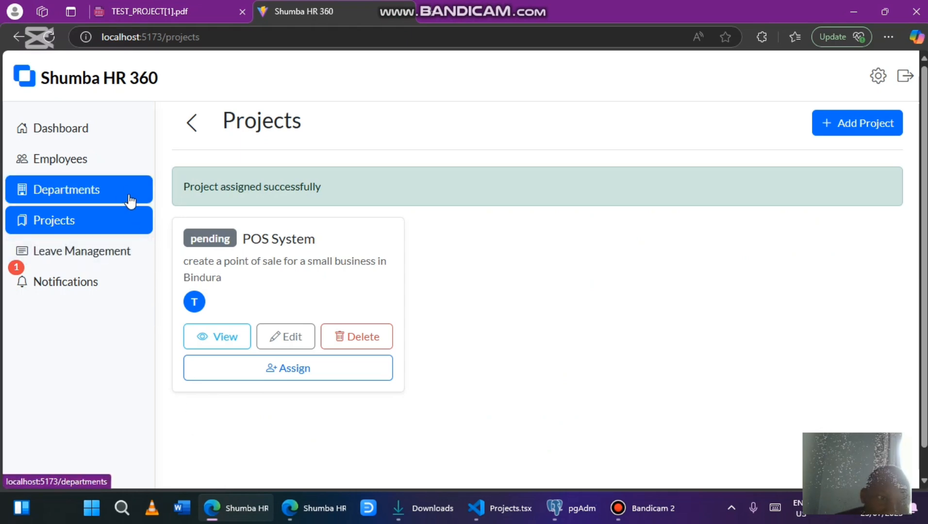
{"action": "left_click", "coordinate": [115, 170]}
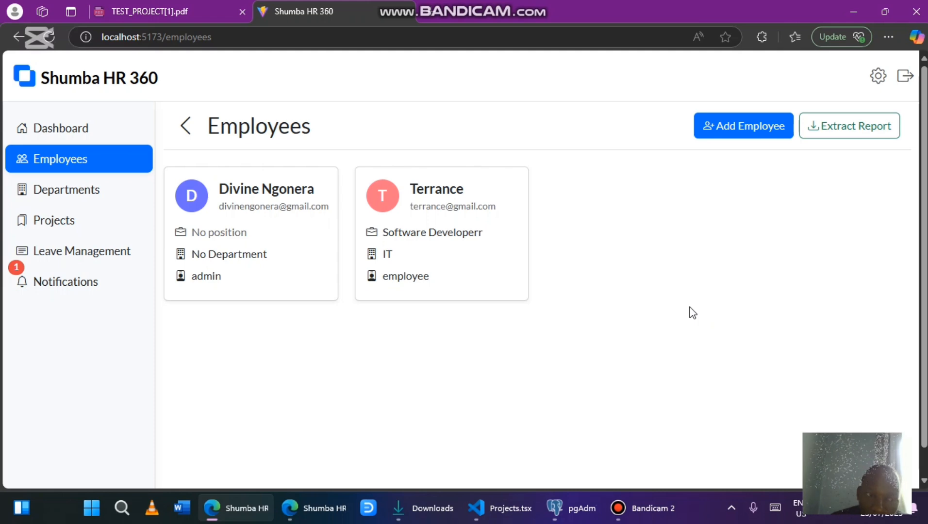
{"action": "mouse_move", "coordinate": [510, 227]}
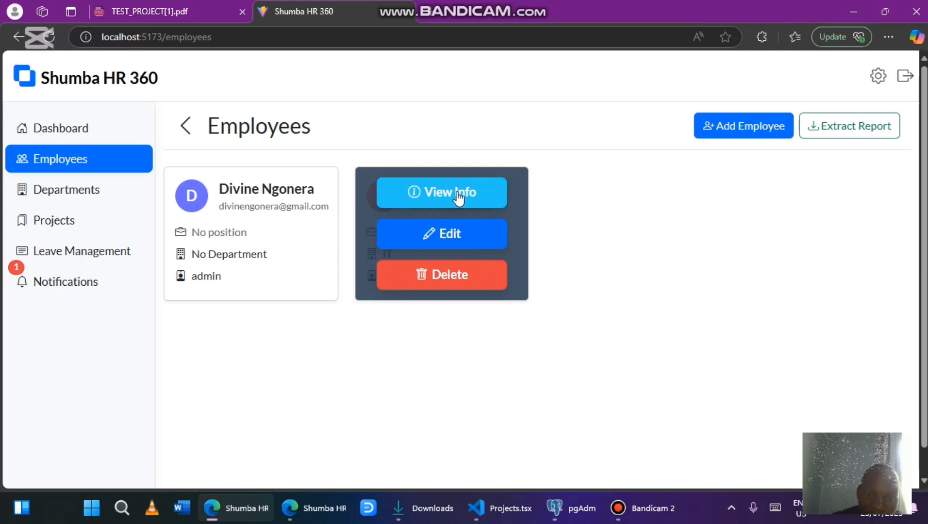
Complete the software developer's full name in their profile and save it
{"action": "left_click", "coordinate": [458, 234]}
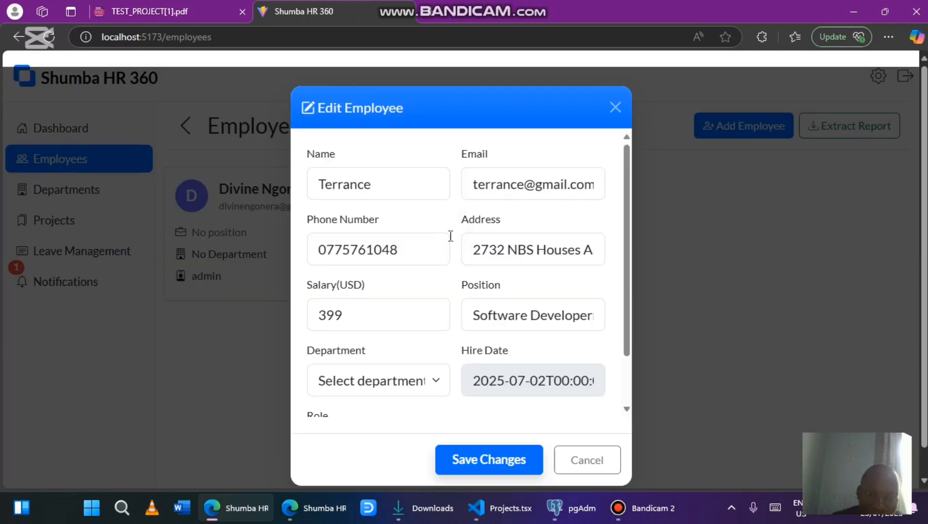
{"action": "left_click", "coordinate": [411, 248]}
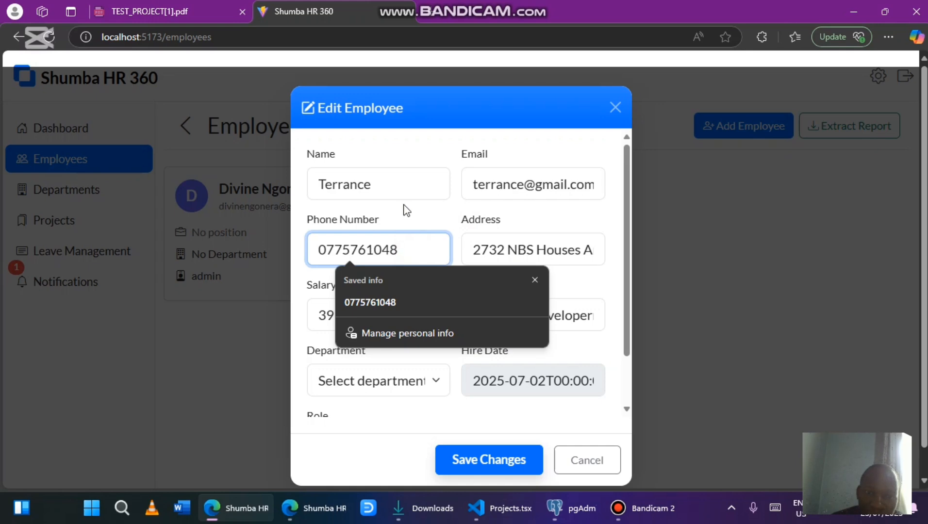
{"action": "left_click", "coordinate": [397, 190]}
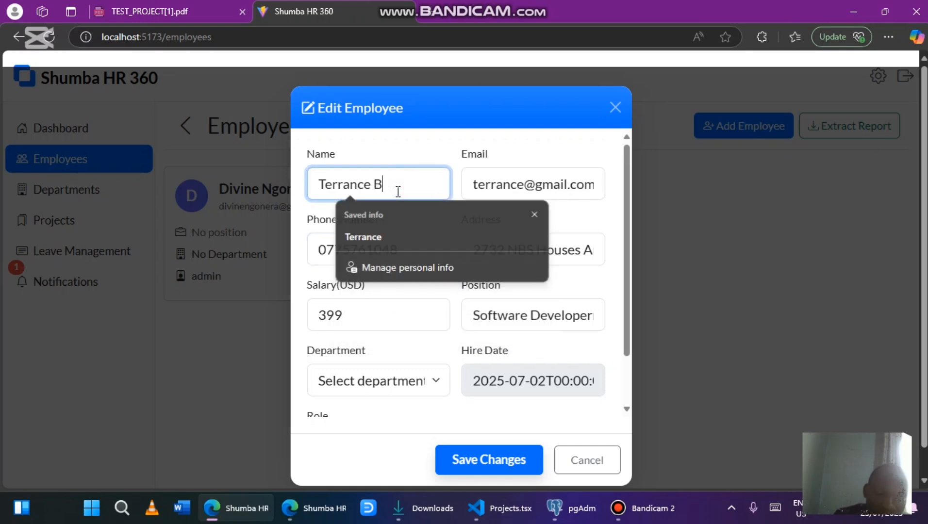
{"action": "key", "text": "BackSpace"}
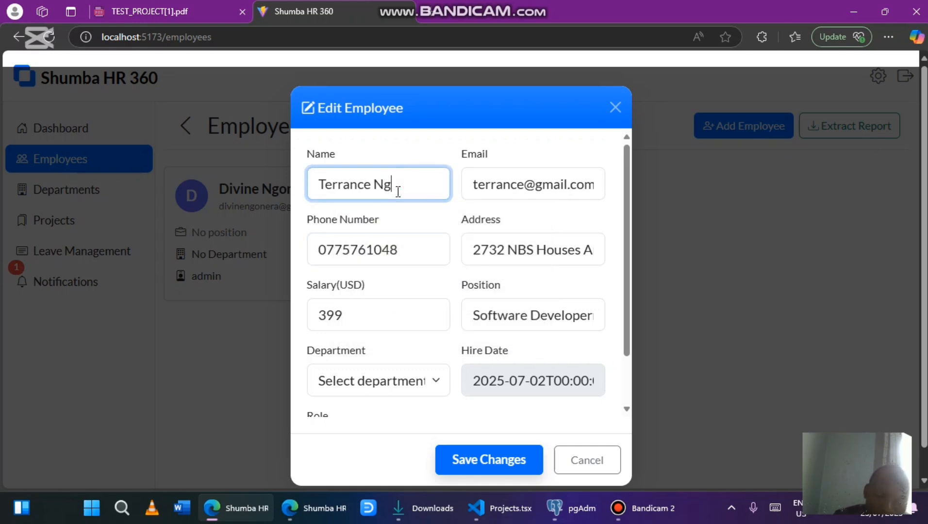
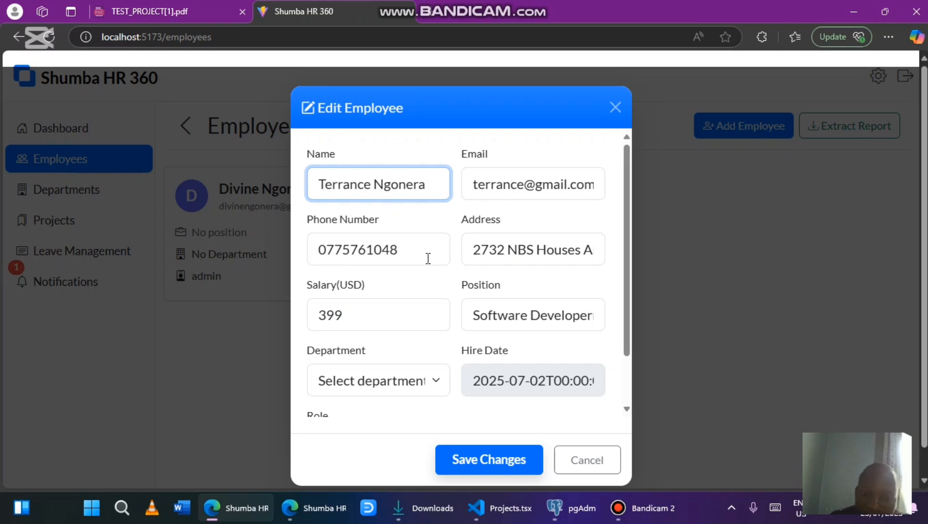
{"action": "left_click", "coordinate": [507, 456]}
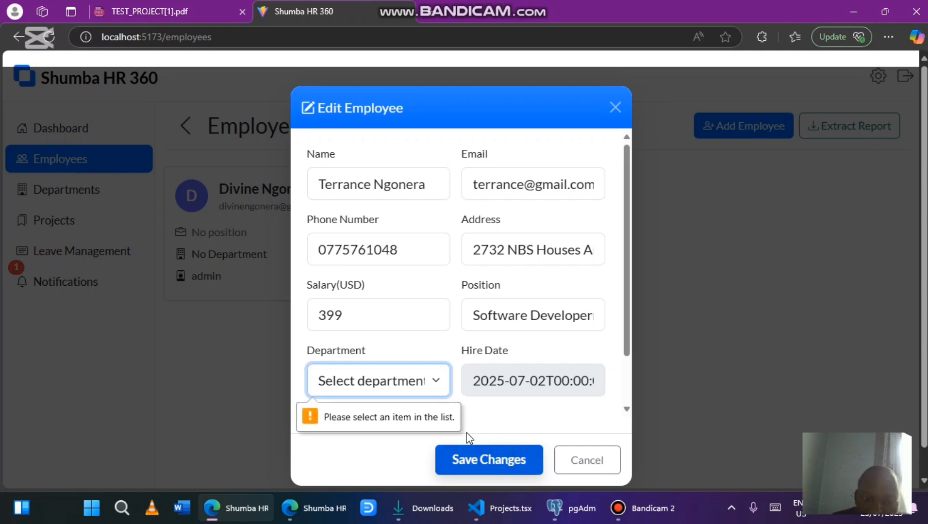
Put the developer in the IT department and save the changes
{"action": "left_click", "coordinate": [421, 377]}
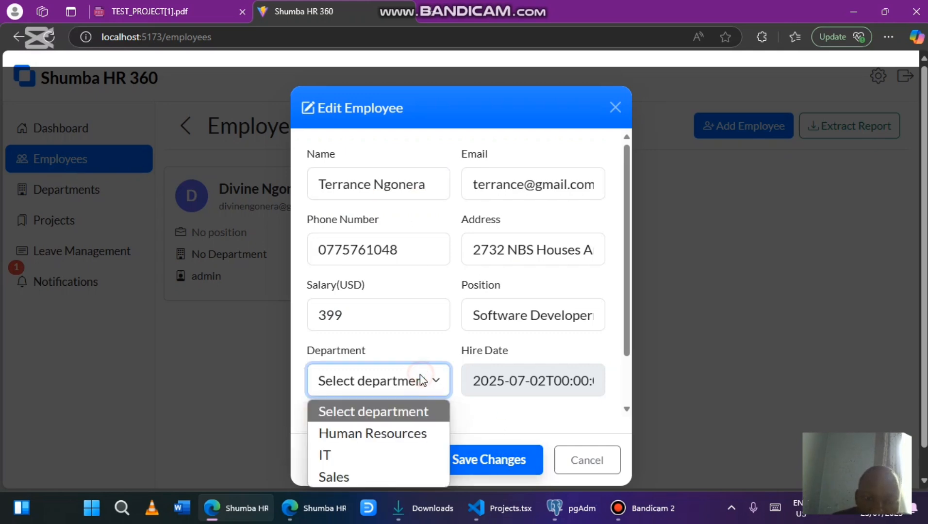
{"action": "left_click", "coordinate": [369, 456]}
{"action": "left_click", "coordinate": [470, 471]}
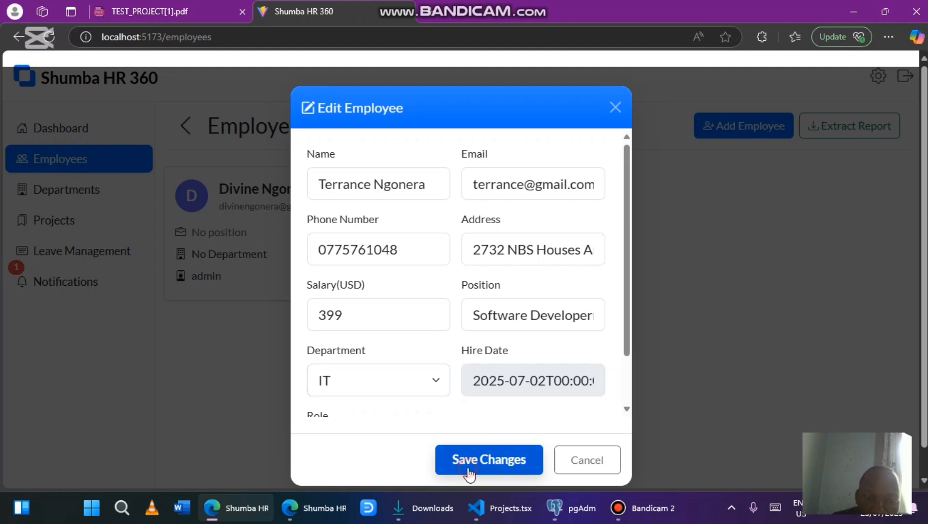
Open the developer's full information and look through the Stats, POS System project, and empty Reviews tabs
{"action": "mouse_move", "coordinate": [452, 316]}
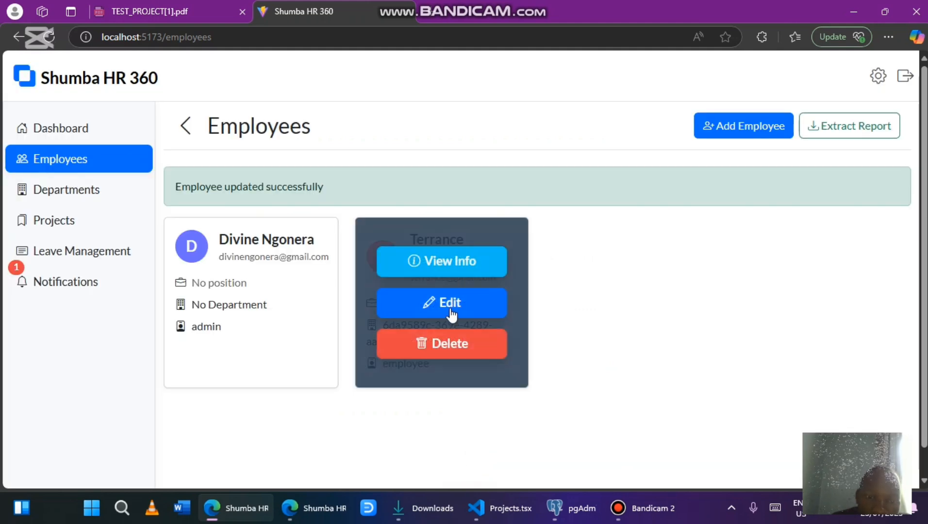
{"action": "left_click", "coordinate": [447, 262]}
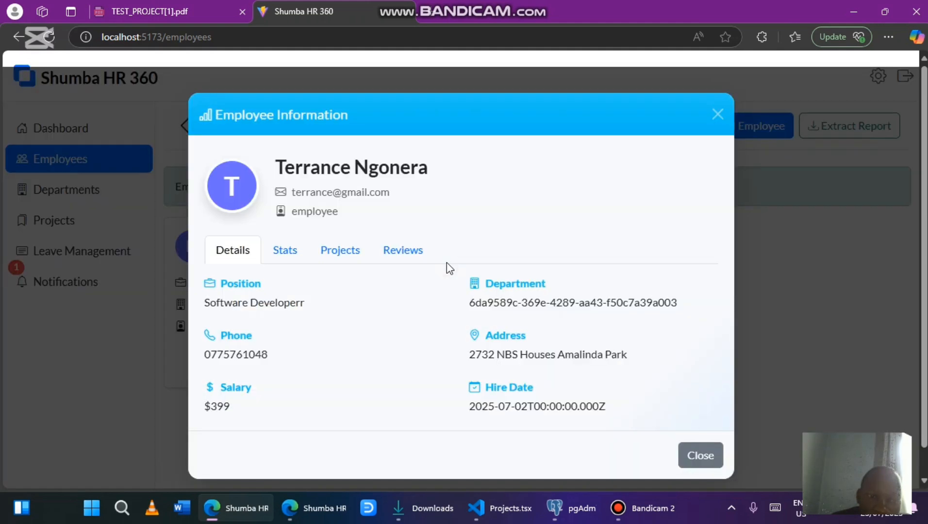
{"action": "scroll", "coordinate": [359, 324], "scroll_direction": "down", "scroll_amount": 1}
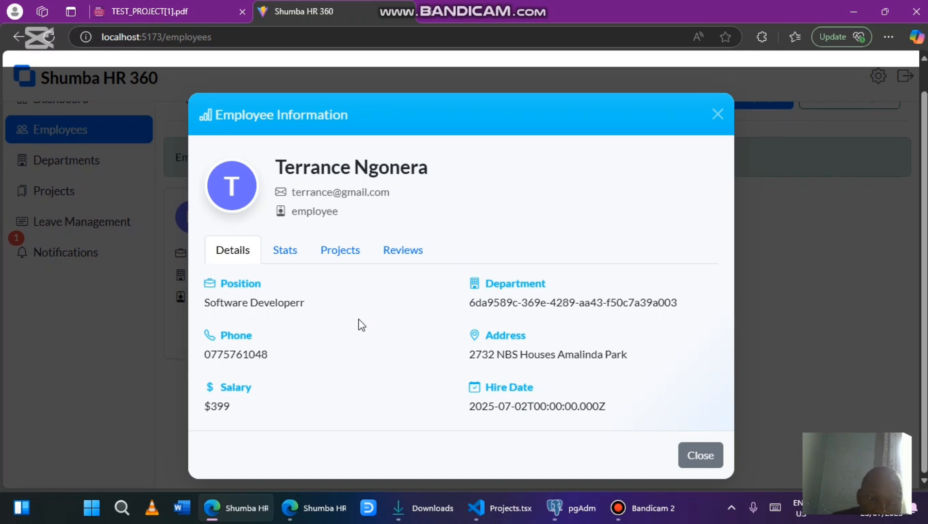
{"action": "left_click", "coordinate": [288, 260]}
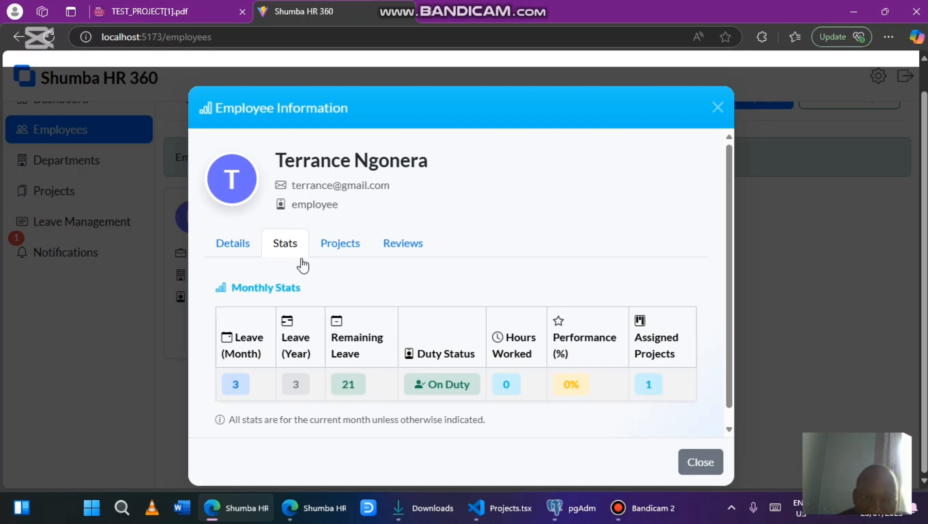
{"action": "left_click", "coordinate": [339, 247]}
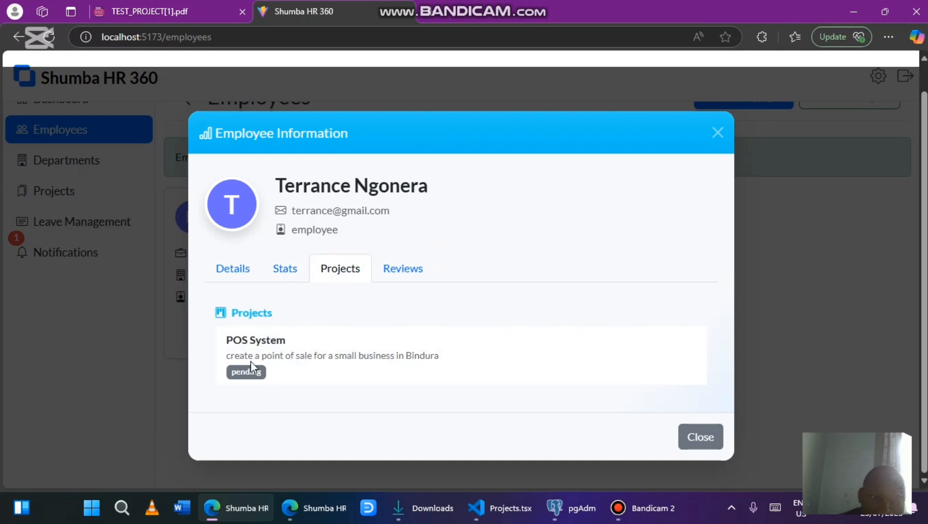
{"action": "left_click", "coordinate": [397, 275]}
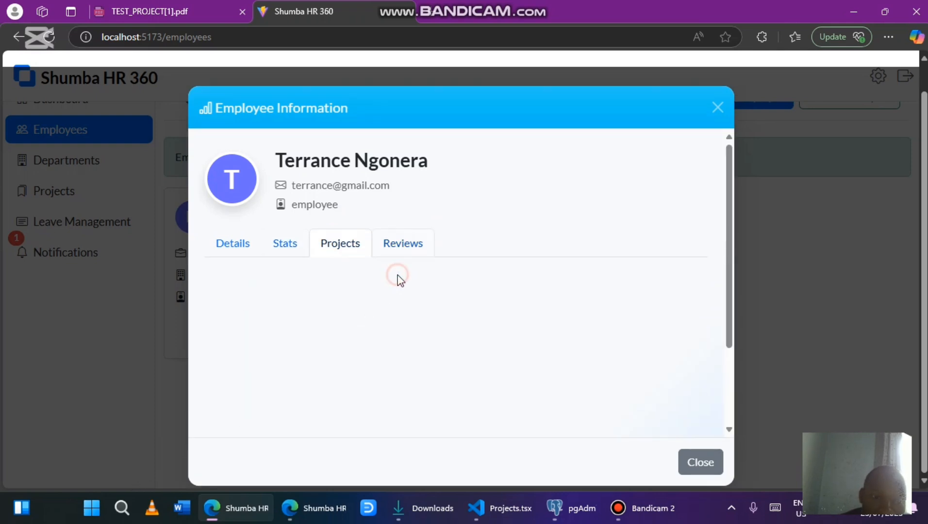
{"action": "scroll", "coordinate": [354, 253], "scroll_direction": "down", "scroll_amount": 2}
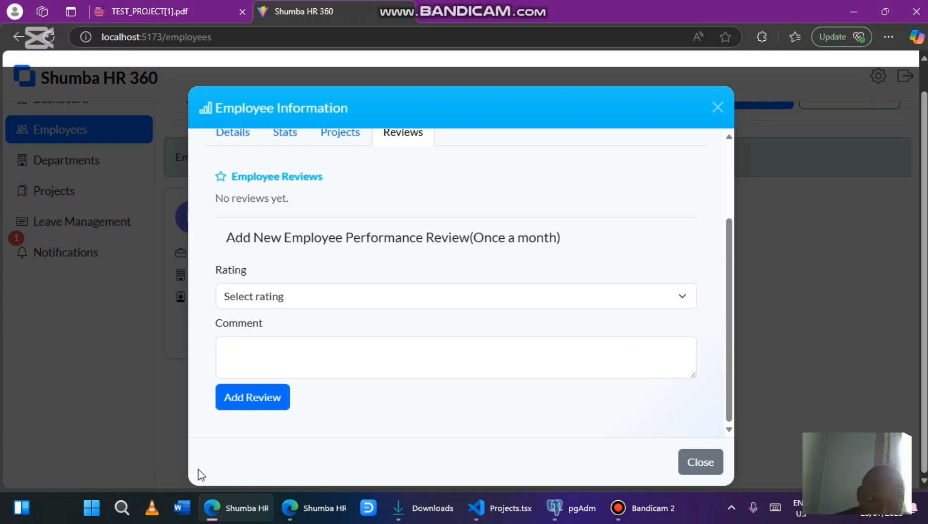
Add a 5/5 performance review with the comment 'good work', then close the Employee Information window
{"action": "left_click", "coordinate": [264, 373]}
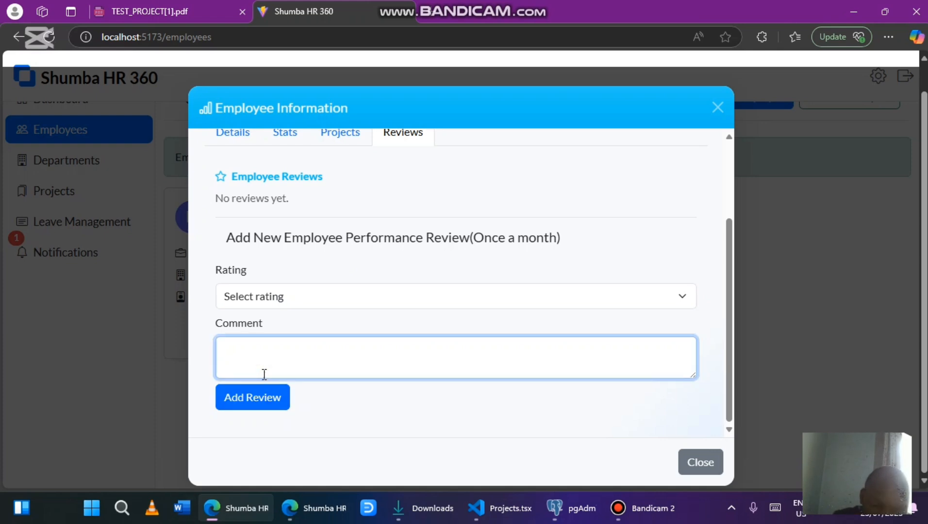
{"action": "type", "text": "good wo"}
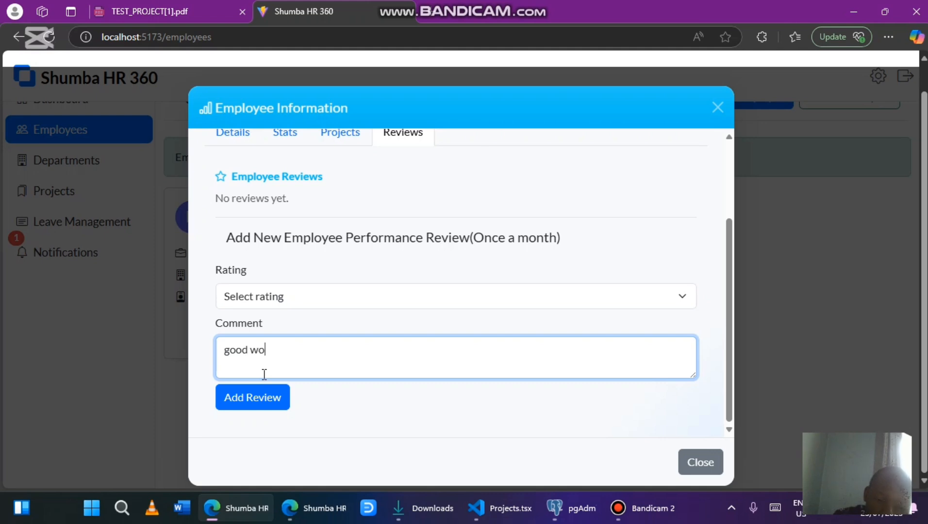
{"action": "type", "text": "rk"}
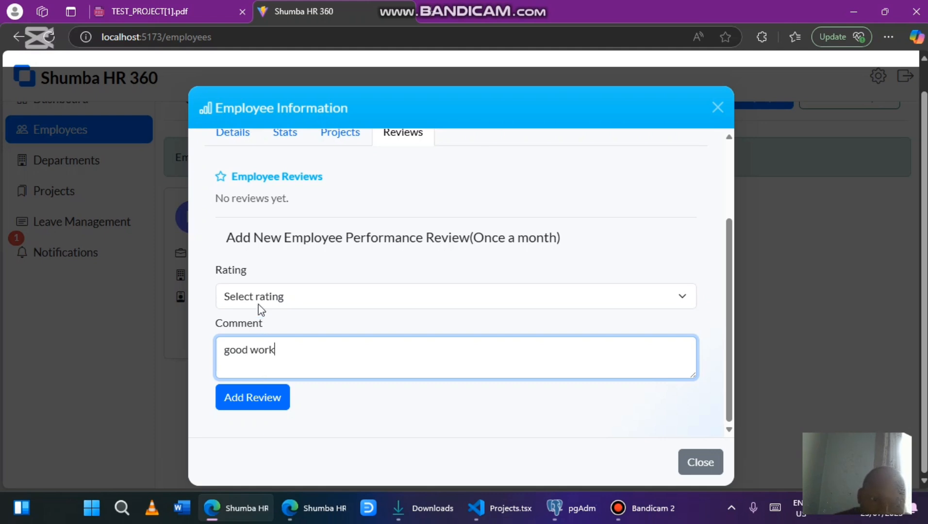
{"action": "left_click", "coordinate": [257, 304]}
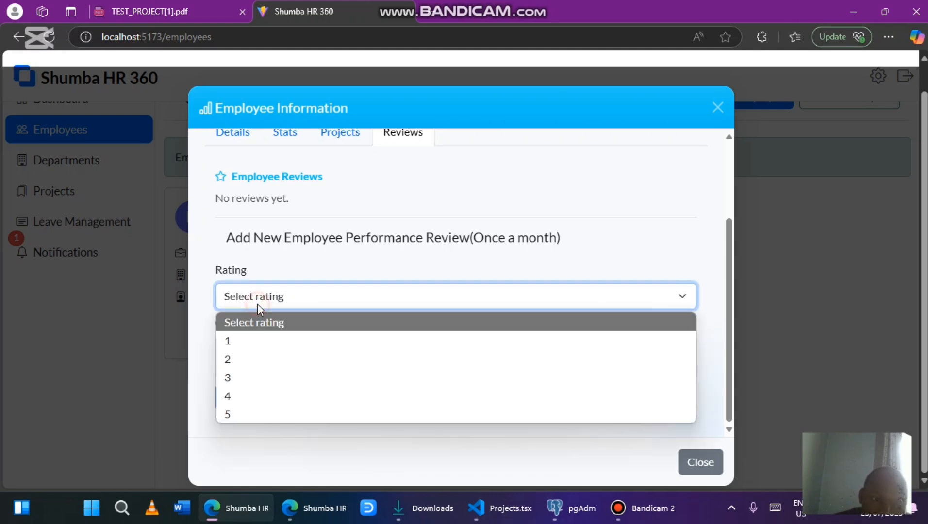
{"action": "left_click", "coordinate": [275, 412]}
{"action": "left_click", "coordinate": [274, 409]}
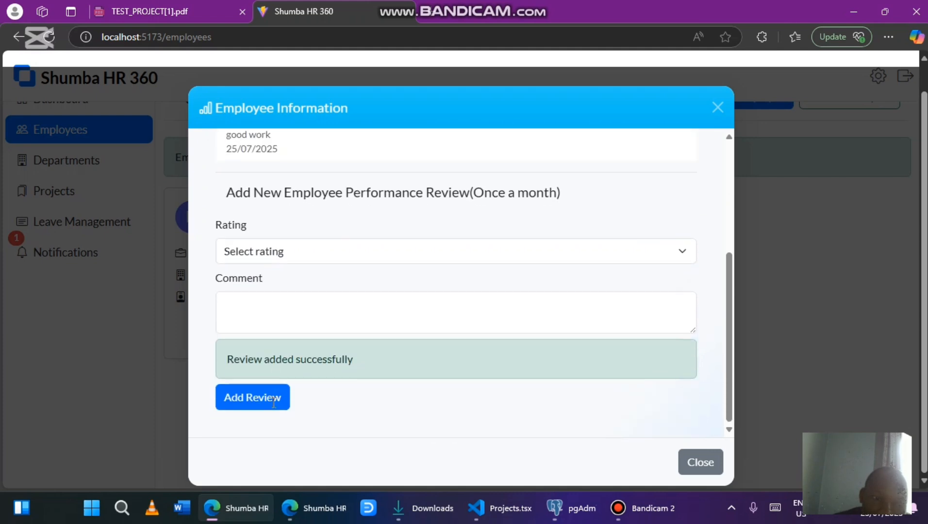
{"action": "scroll", "coordinate": [274, 403], "scroll_direction": "up", "scroll_amount": 1}
{"action": "scroll", "coordinate": [274, 402], "scroll_direction": "up", "scroll_amount": 4}
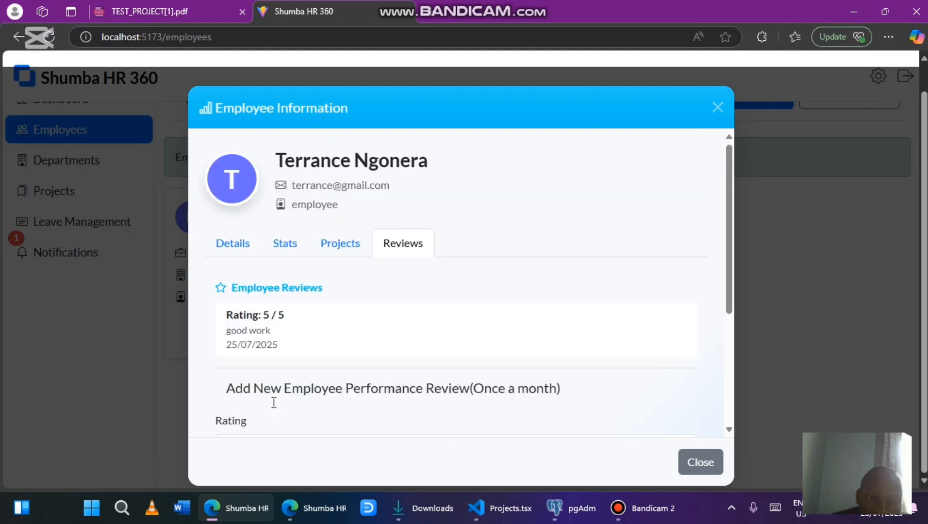
{"action": "left_click", "coordinate": [700, 464]}
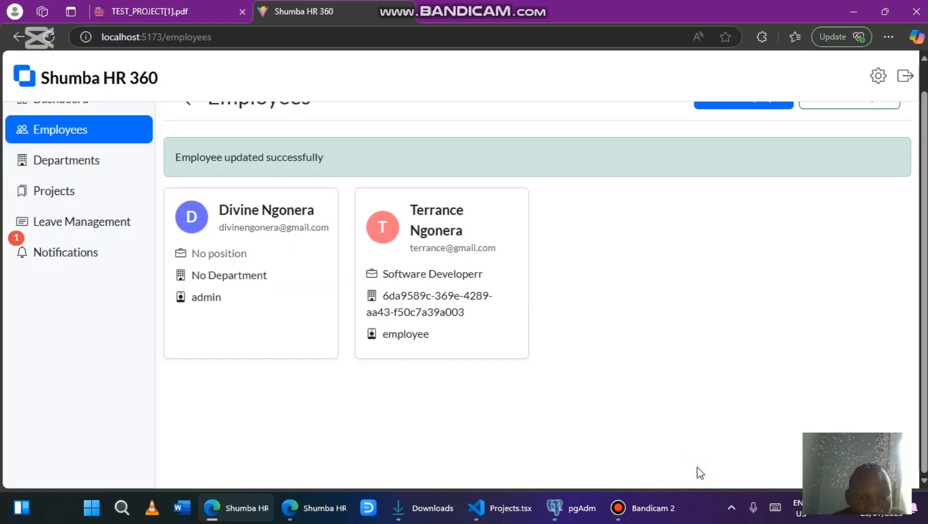
{"action": "scroll", "coordinate": [127, 270], "scroll_direction": "up", "scroll_amount": 1}
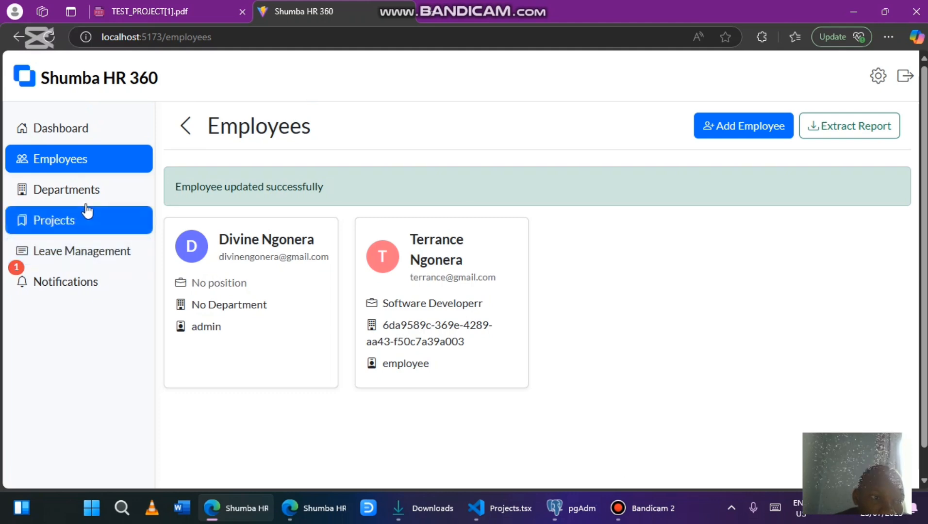
Switch to the employee's own window and check the leave requests and the dashboard
{"action": "mouse_move", "coordinate": [311, 508]}
{"action": "left_click", "coordinate": [305, 439]}
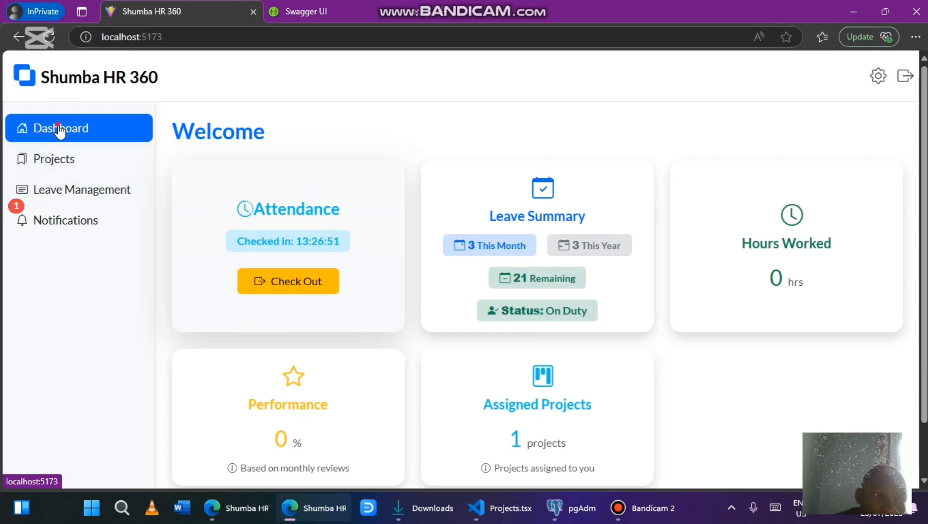
{"action": "left_click", "coordinate": [68, 199]}
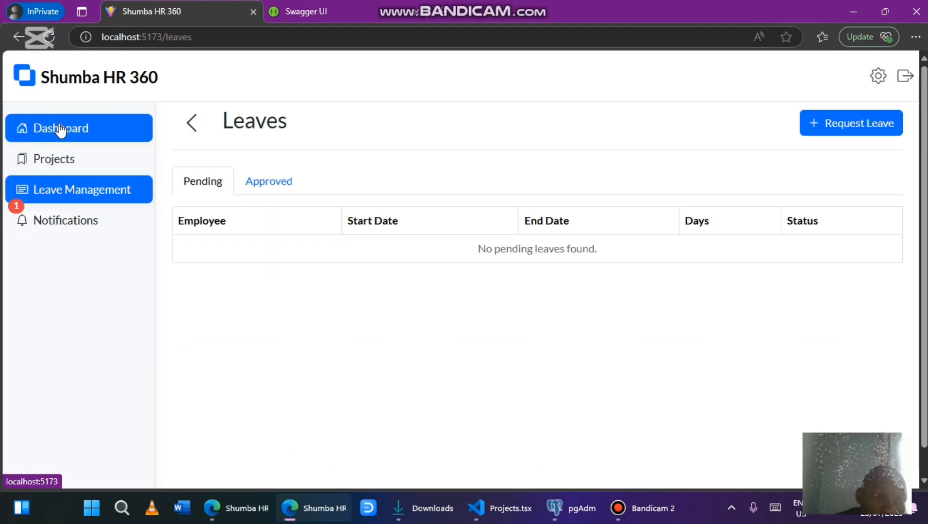
{"action": "left_click", "coordinate": [58, 127]}
{"action": "scroll", "coordinate": [348, 424], "scroll_direction": "down", "scroll_amount": 2}
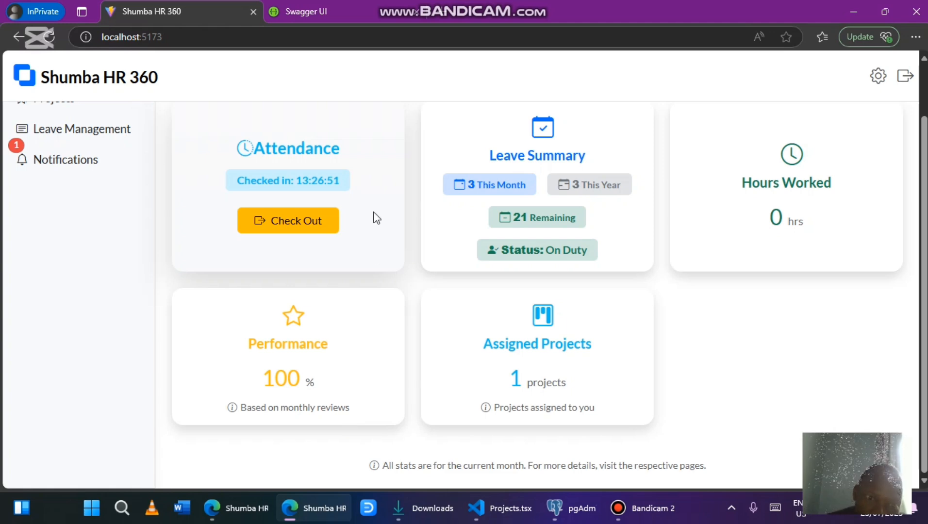
{"action": "scroll", "coordinate": [369, 253], "scroll_direction": "up", "scroll_amount": 2}
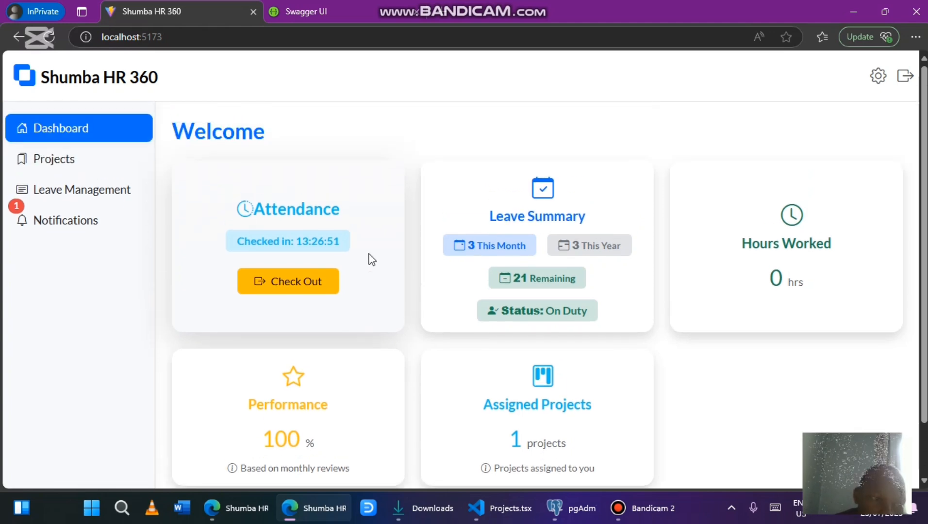
Mark the newest project-assignment notification as read and return to the dashboard
{"action": "left_click", "coordinate": [56, 223]}
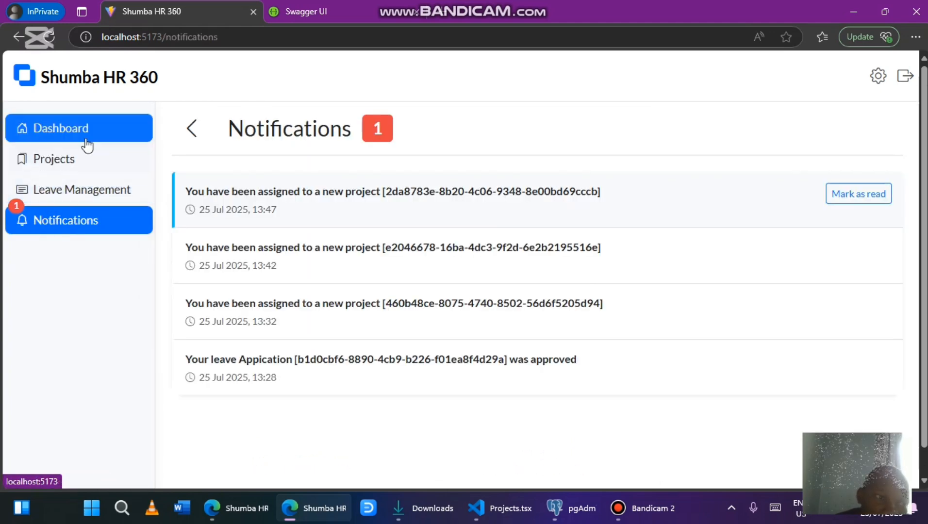
{"action": "left_click", "coordinate": [884, 193]}
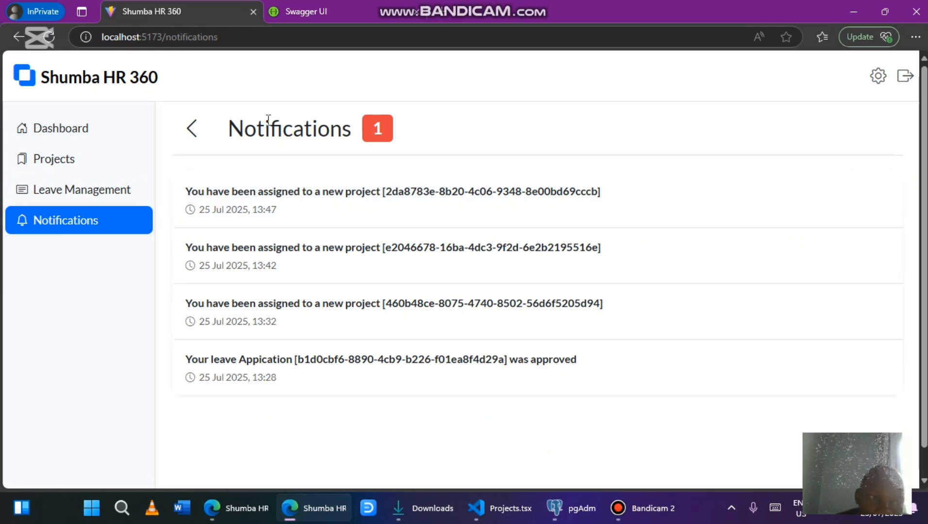
{"action": "left_click", "coordinate": [79, 141]}
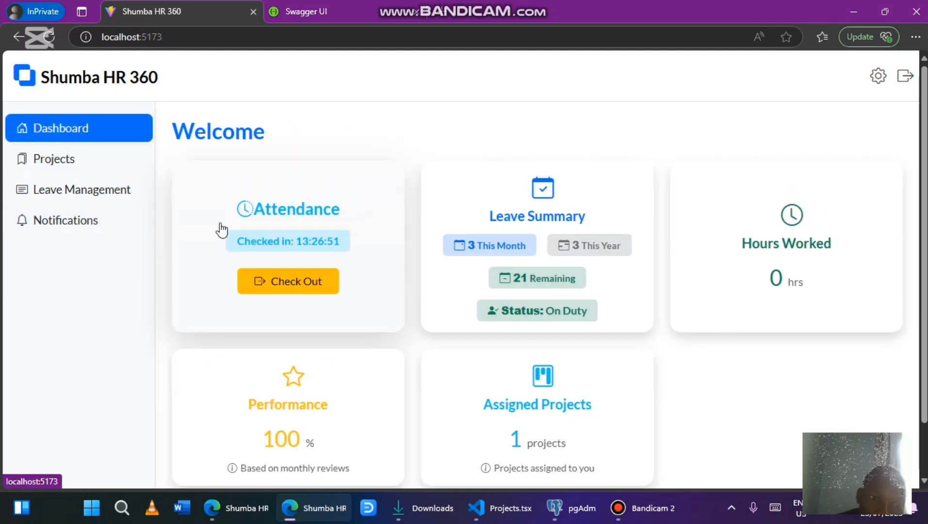
{"action": "scroll", "coordinate": [422, 368], "scroll_direction": "down", "scroll_amount": 1}
{"action": "scroll", "coordinate": [392, 349], "scroll_direction": "up", "scroll_amount": 1}
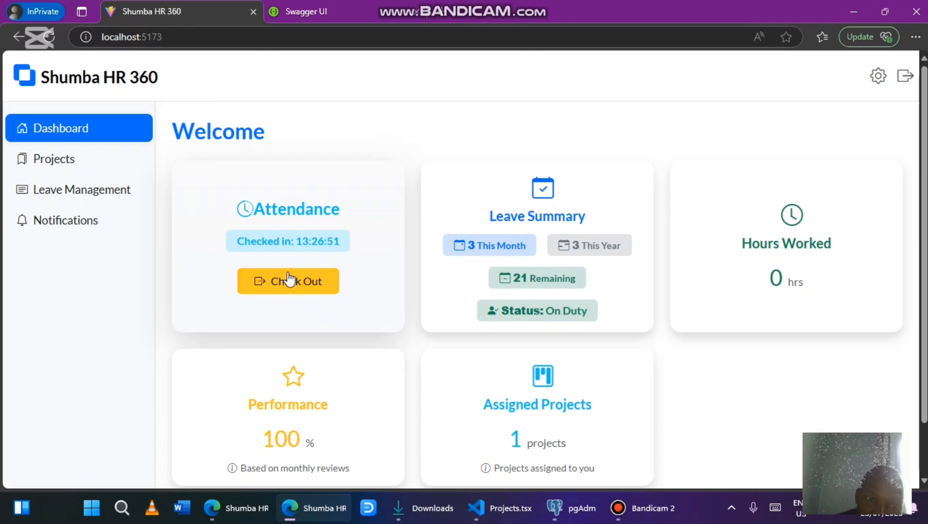
Check the employee out for the day at 13:51:01 and review their My Profile page
{"action": "left_click", "coordinate": [287, 280]}
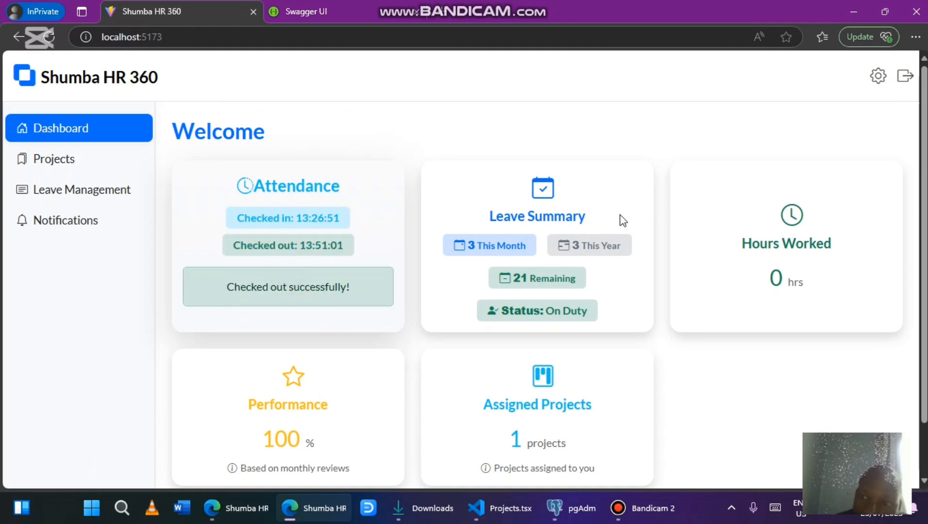
{"action": "left_click", "coordinate": [879, 73]}
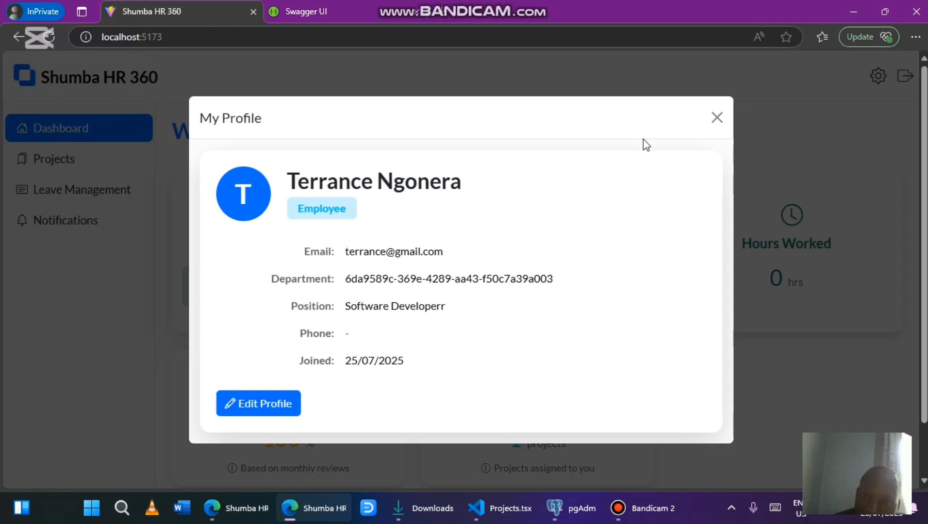
{"action": "left_click", "coordinate": [717, 118]}
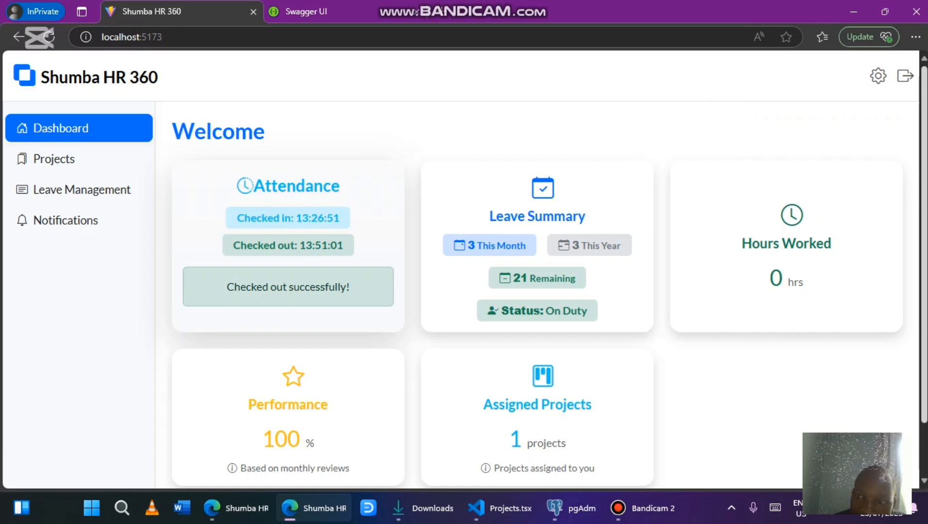
Sign out of the employee's account to the login page
{"action": "scroll", "coordinate": [712, 182], "scroll_direction": "down", "scroll_amount": 2}
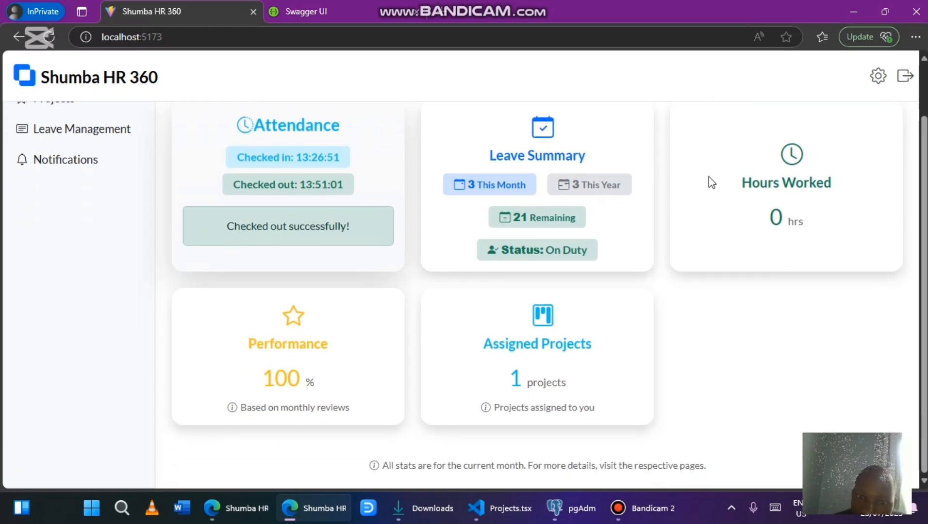
{"action": "scroll", "coordinate": [708, 177], "scroll_direction": "up", "scroll_amount": 2}
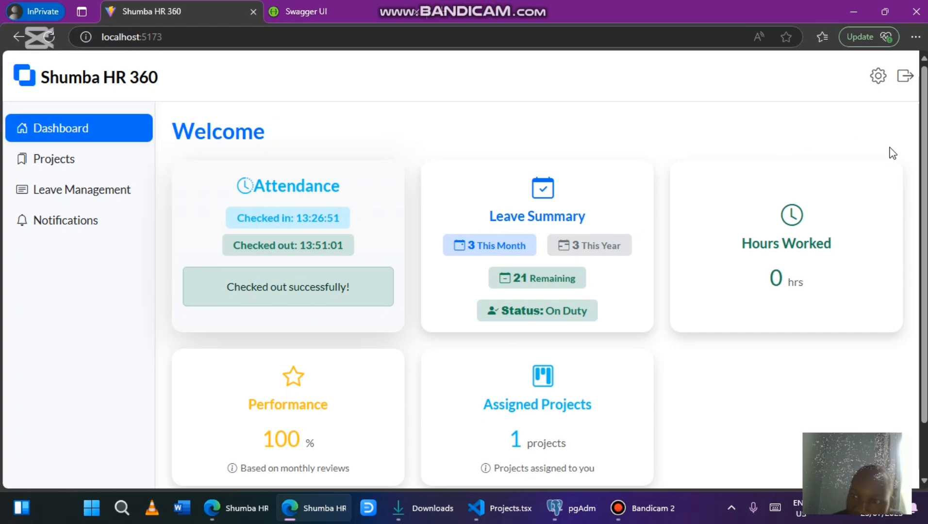
{"action": "left_click", "coordinate": [900, 84]}
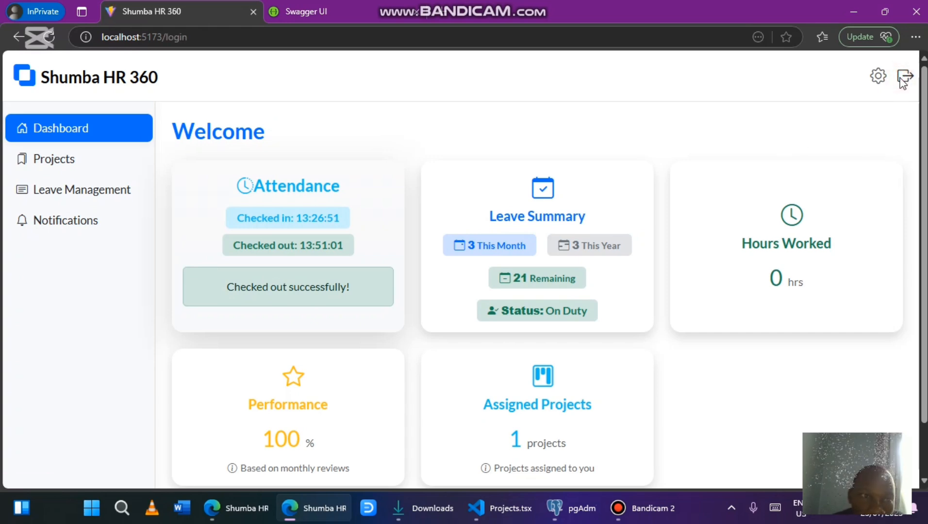